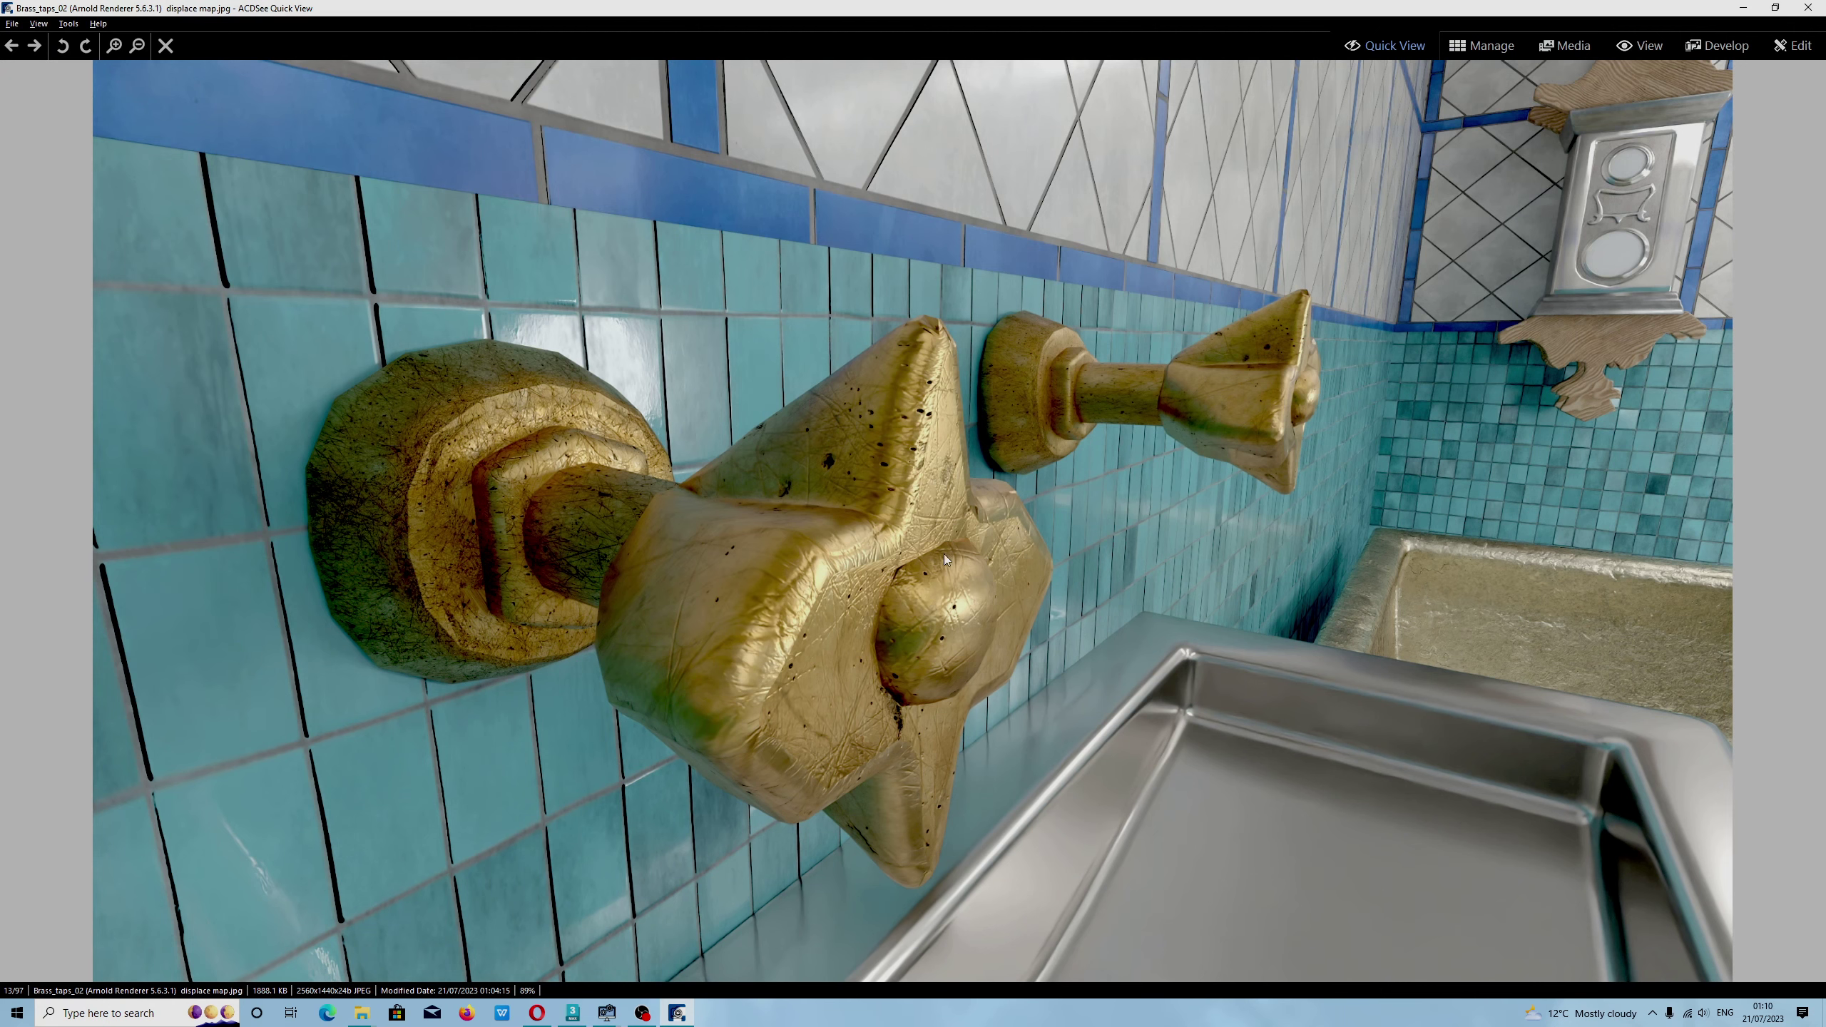
Inspect the brass taps render up close, then close the image viewer and return to 3ds Max.
left_click(113, 45)
left_click(113, 45)
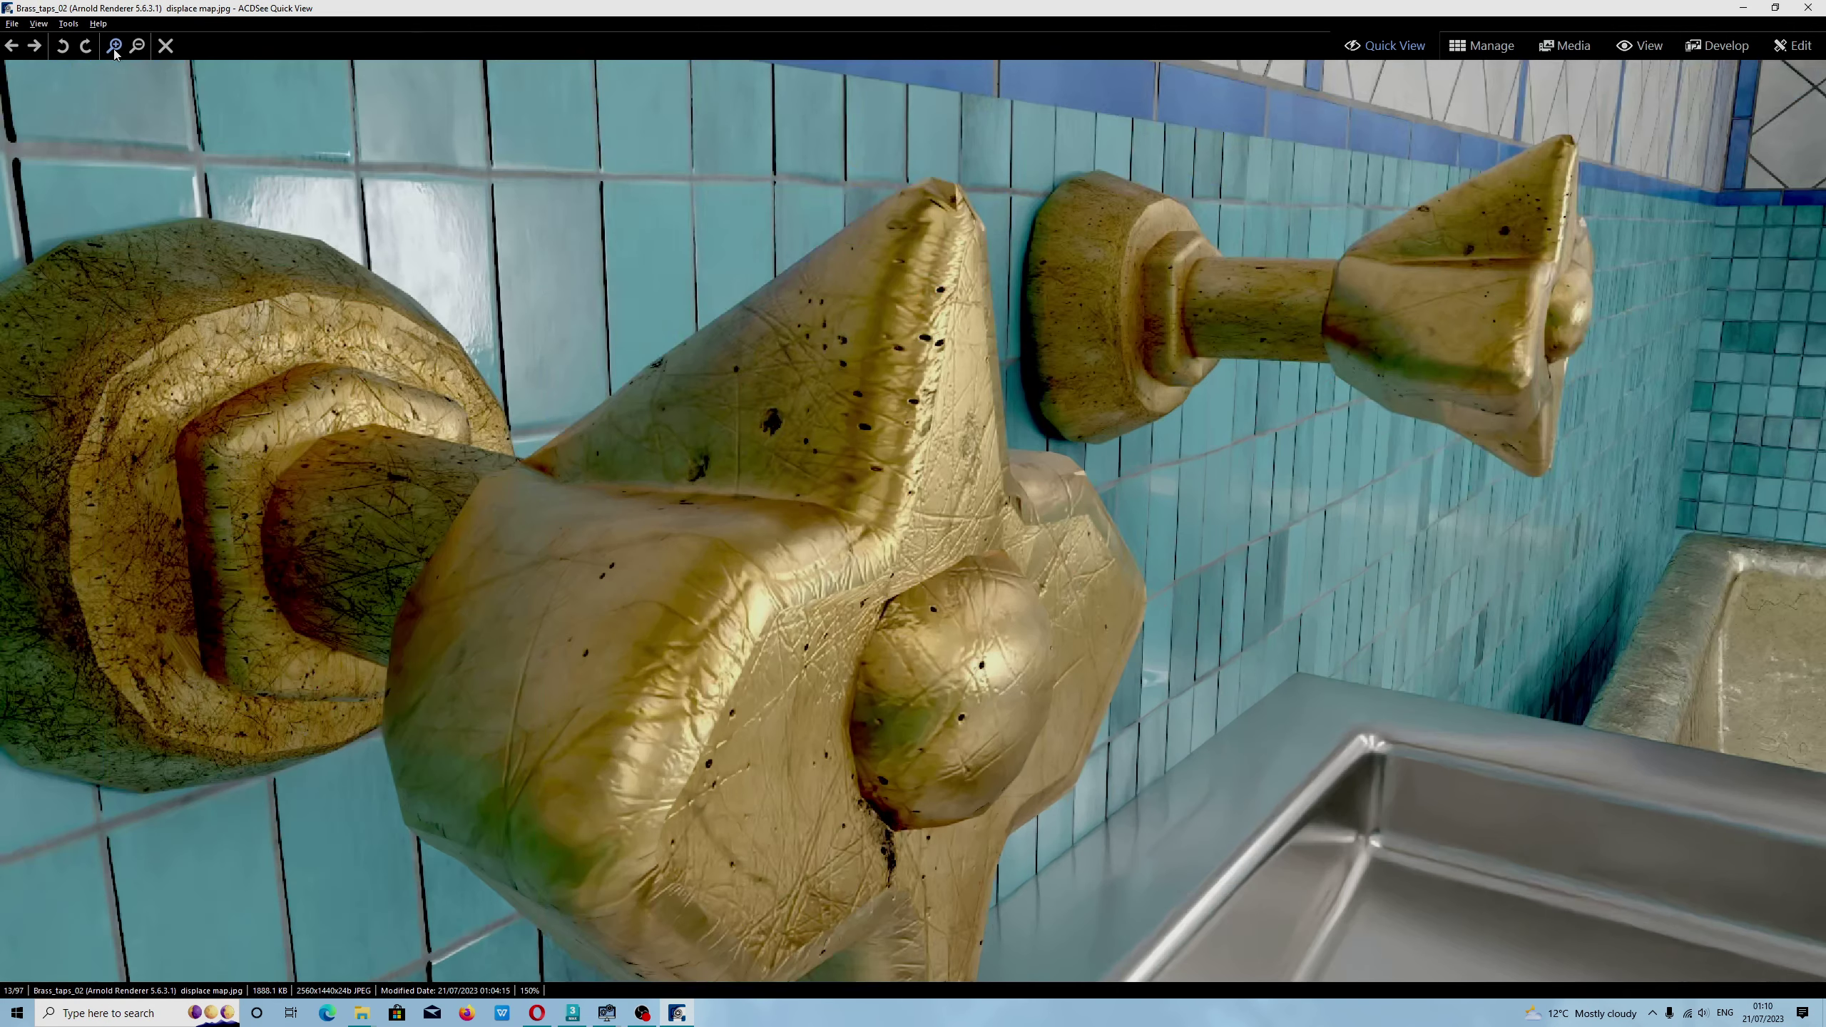
left_click(138, 45)
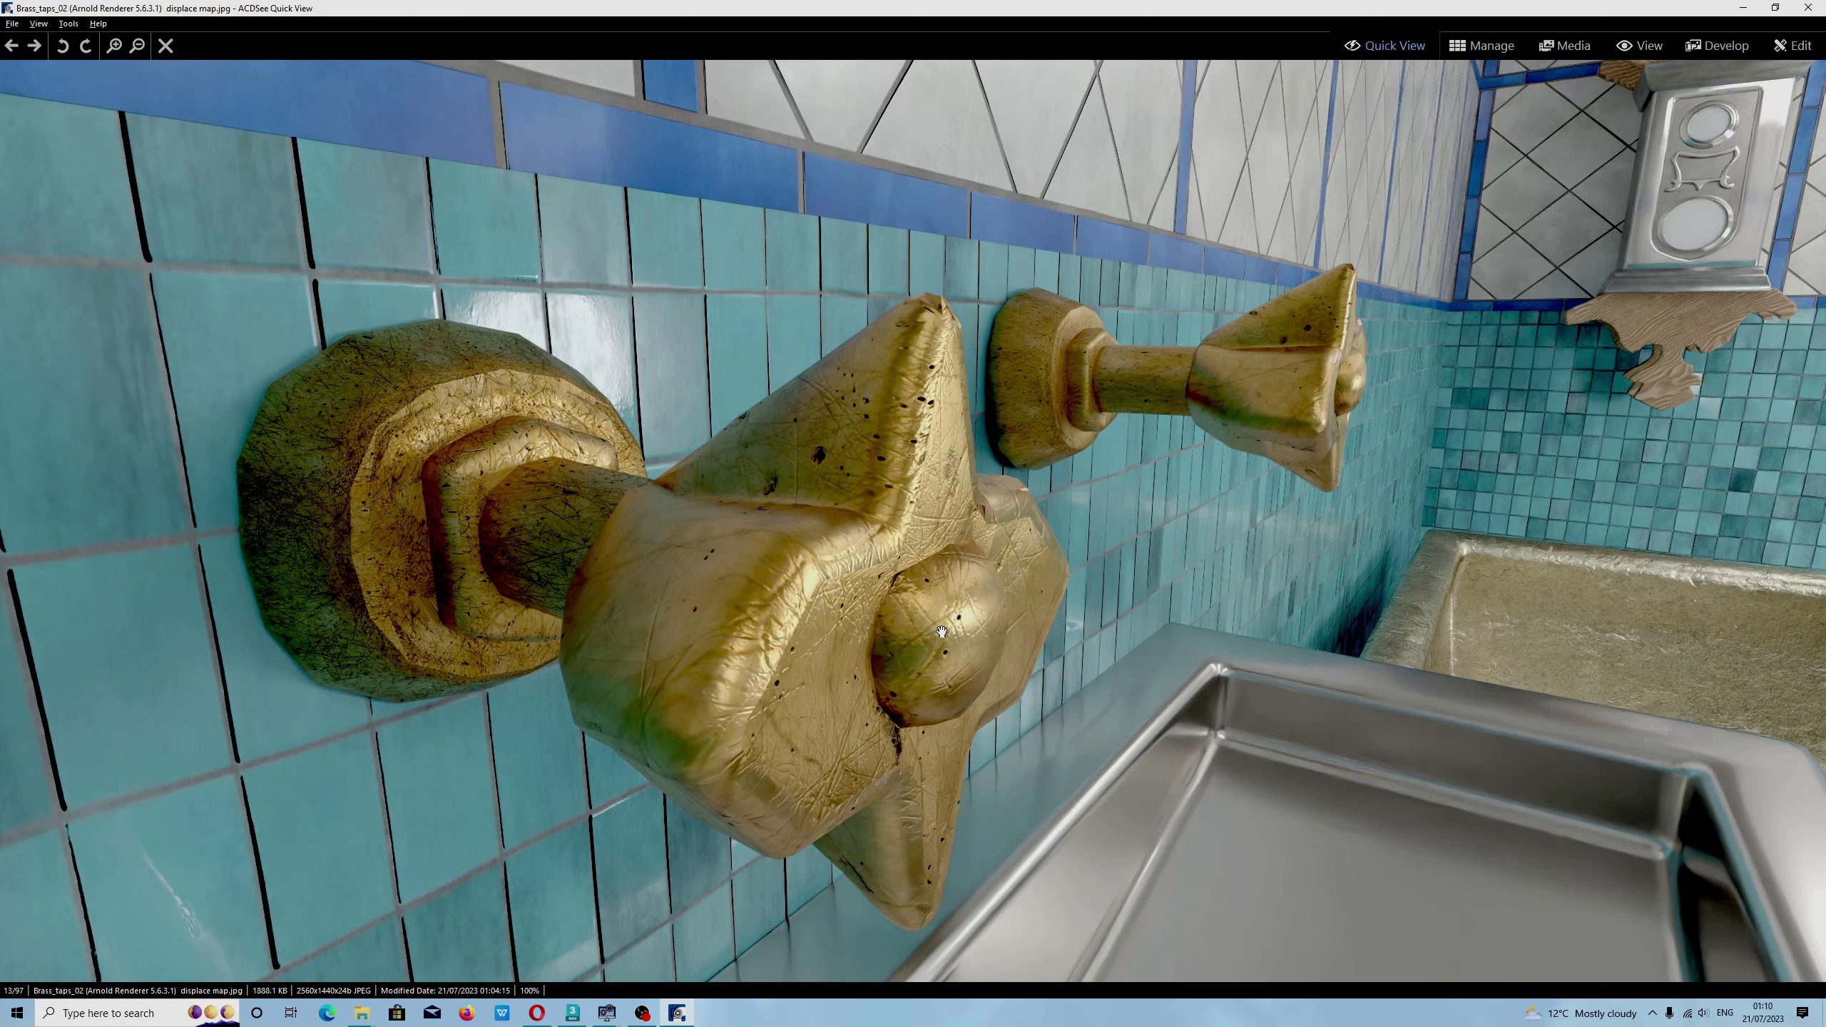
left_click(1808, 7)
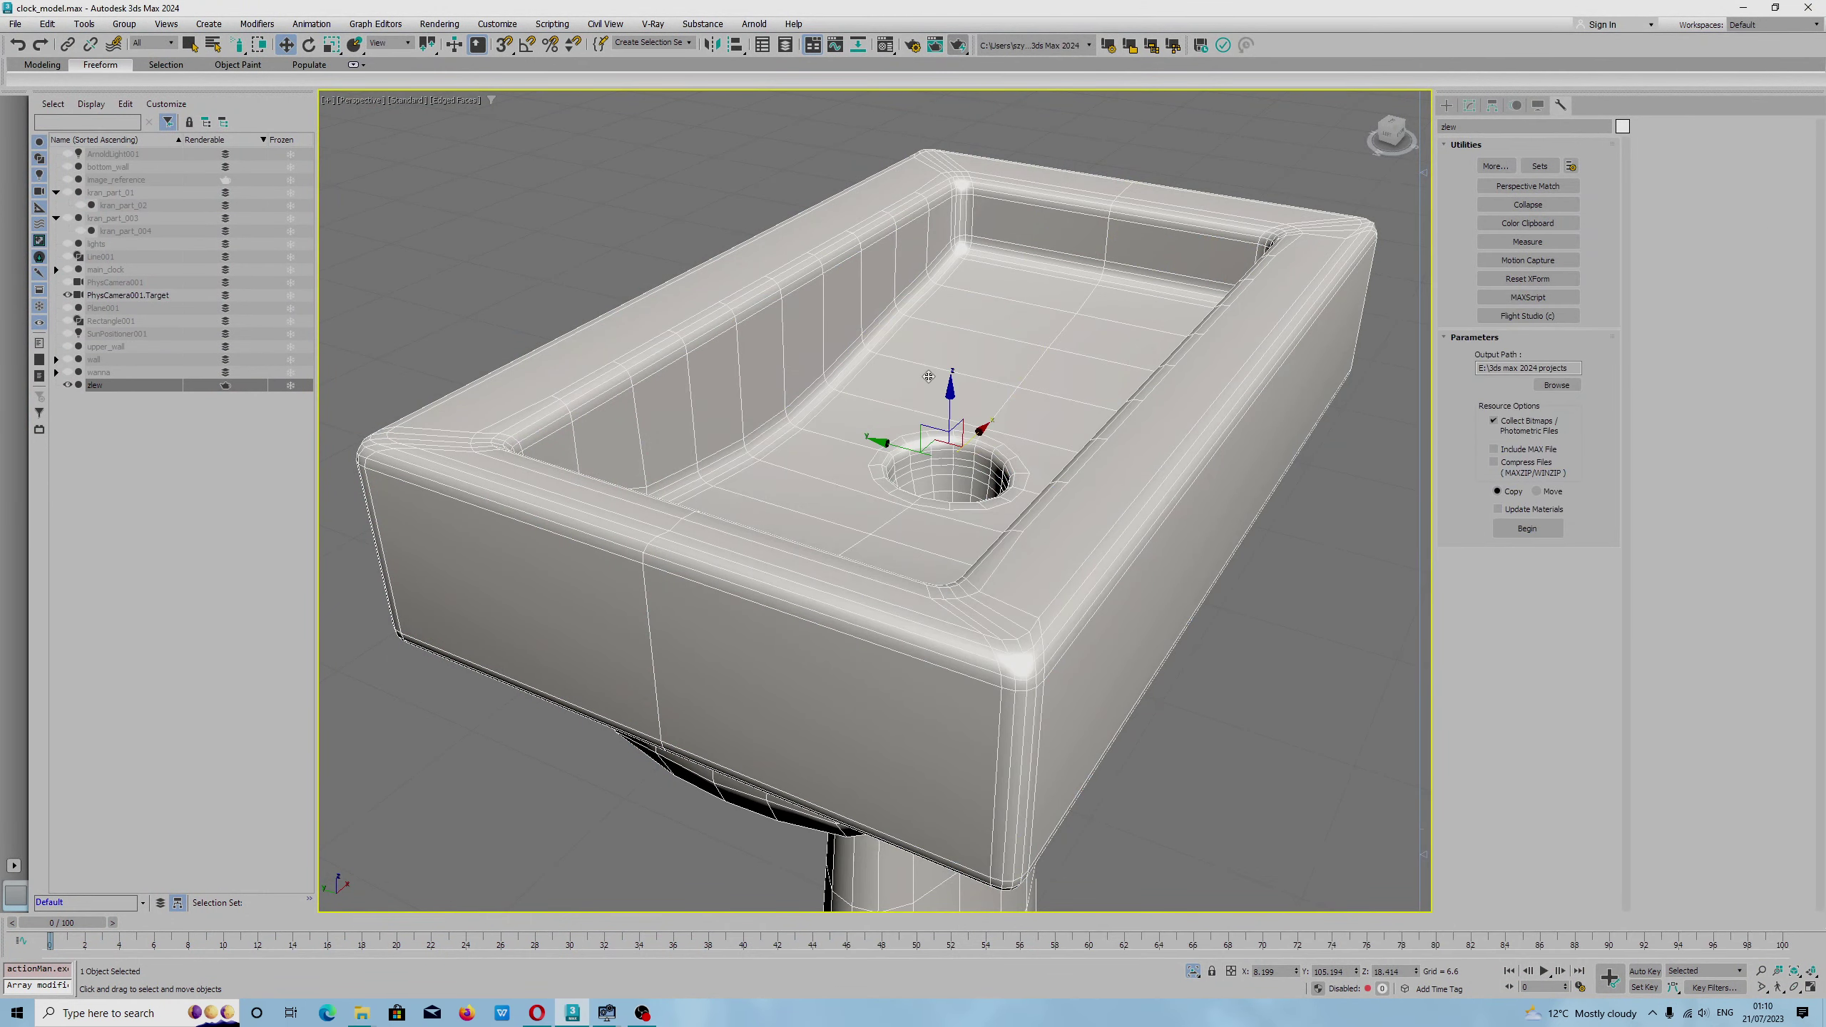
Sample the sink's existing material into the fourth Material Editor slot, picking it from a basin polygon, and leave polygon selection.
left_click(1763, 315)
left_click(885, 45)
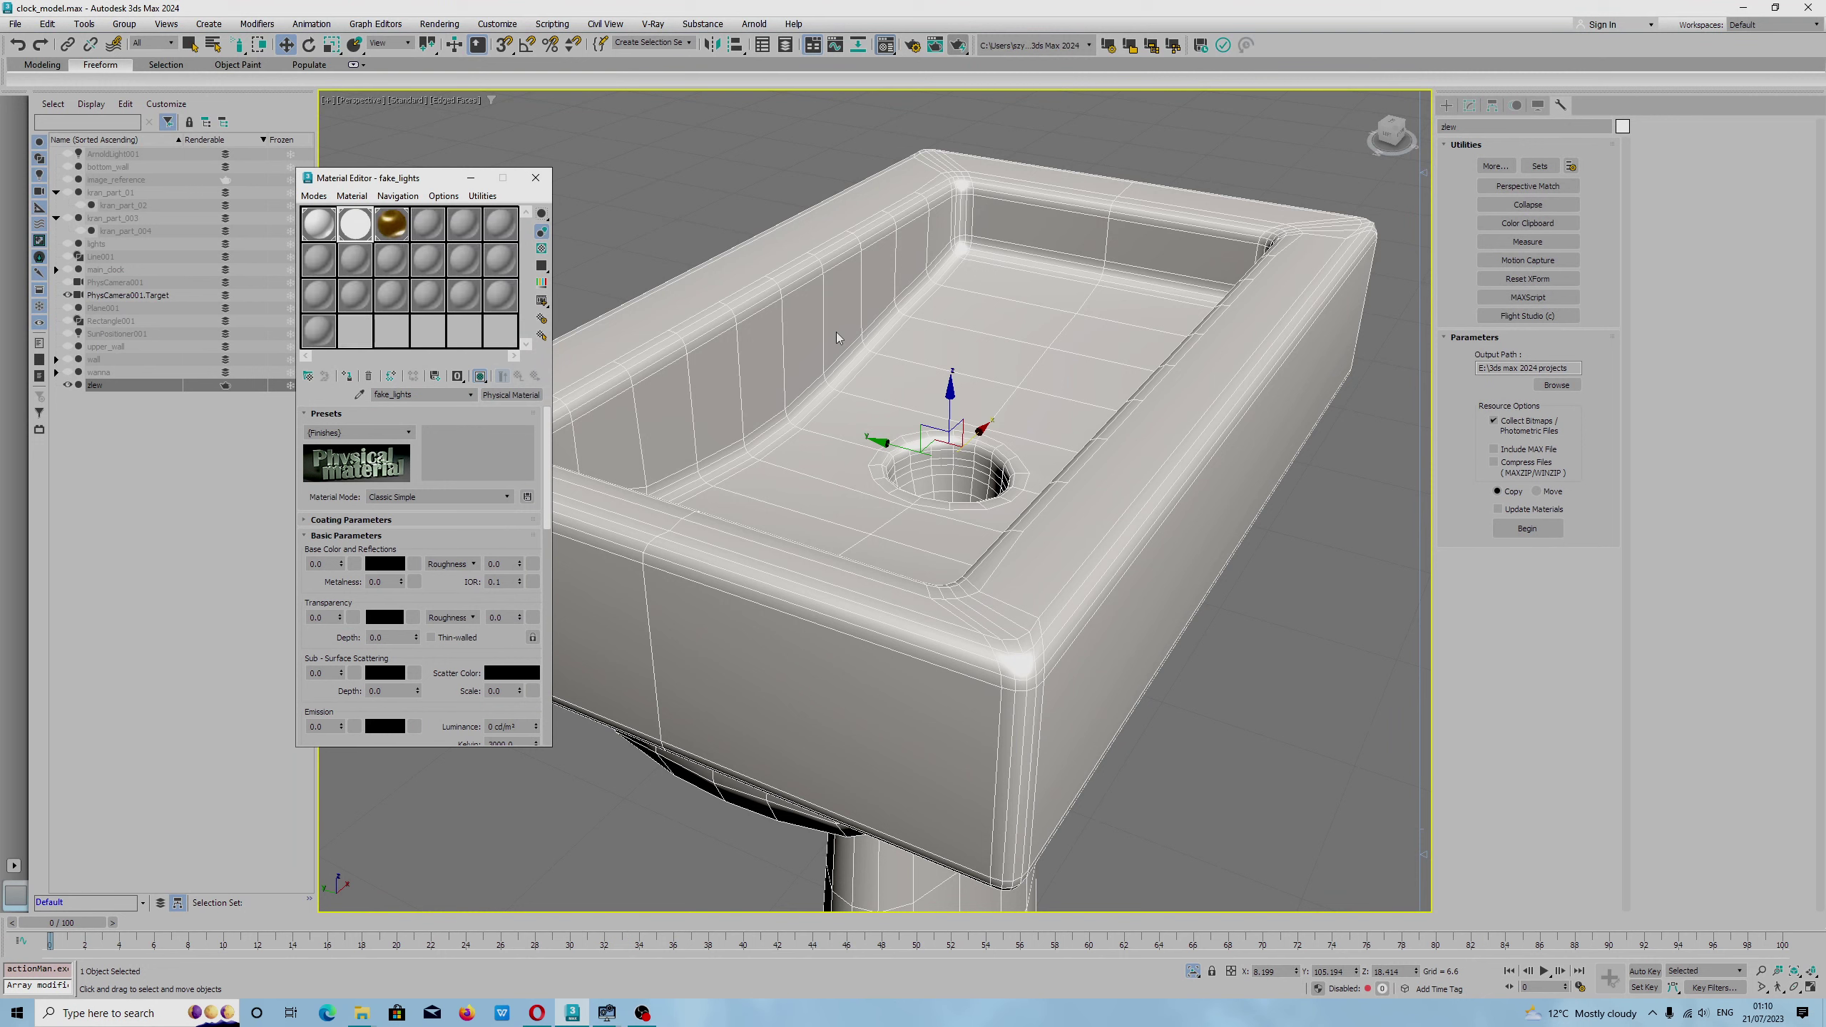
left_click(429, 229)
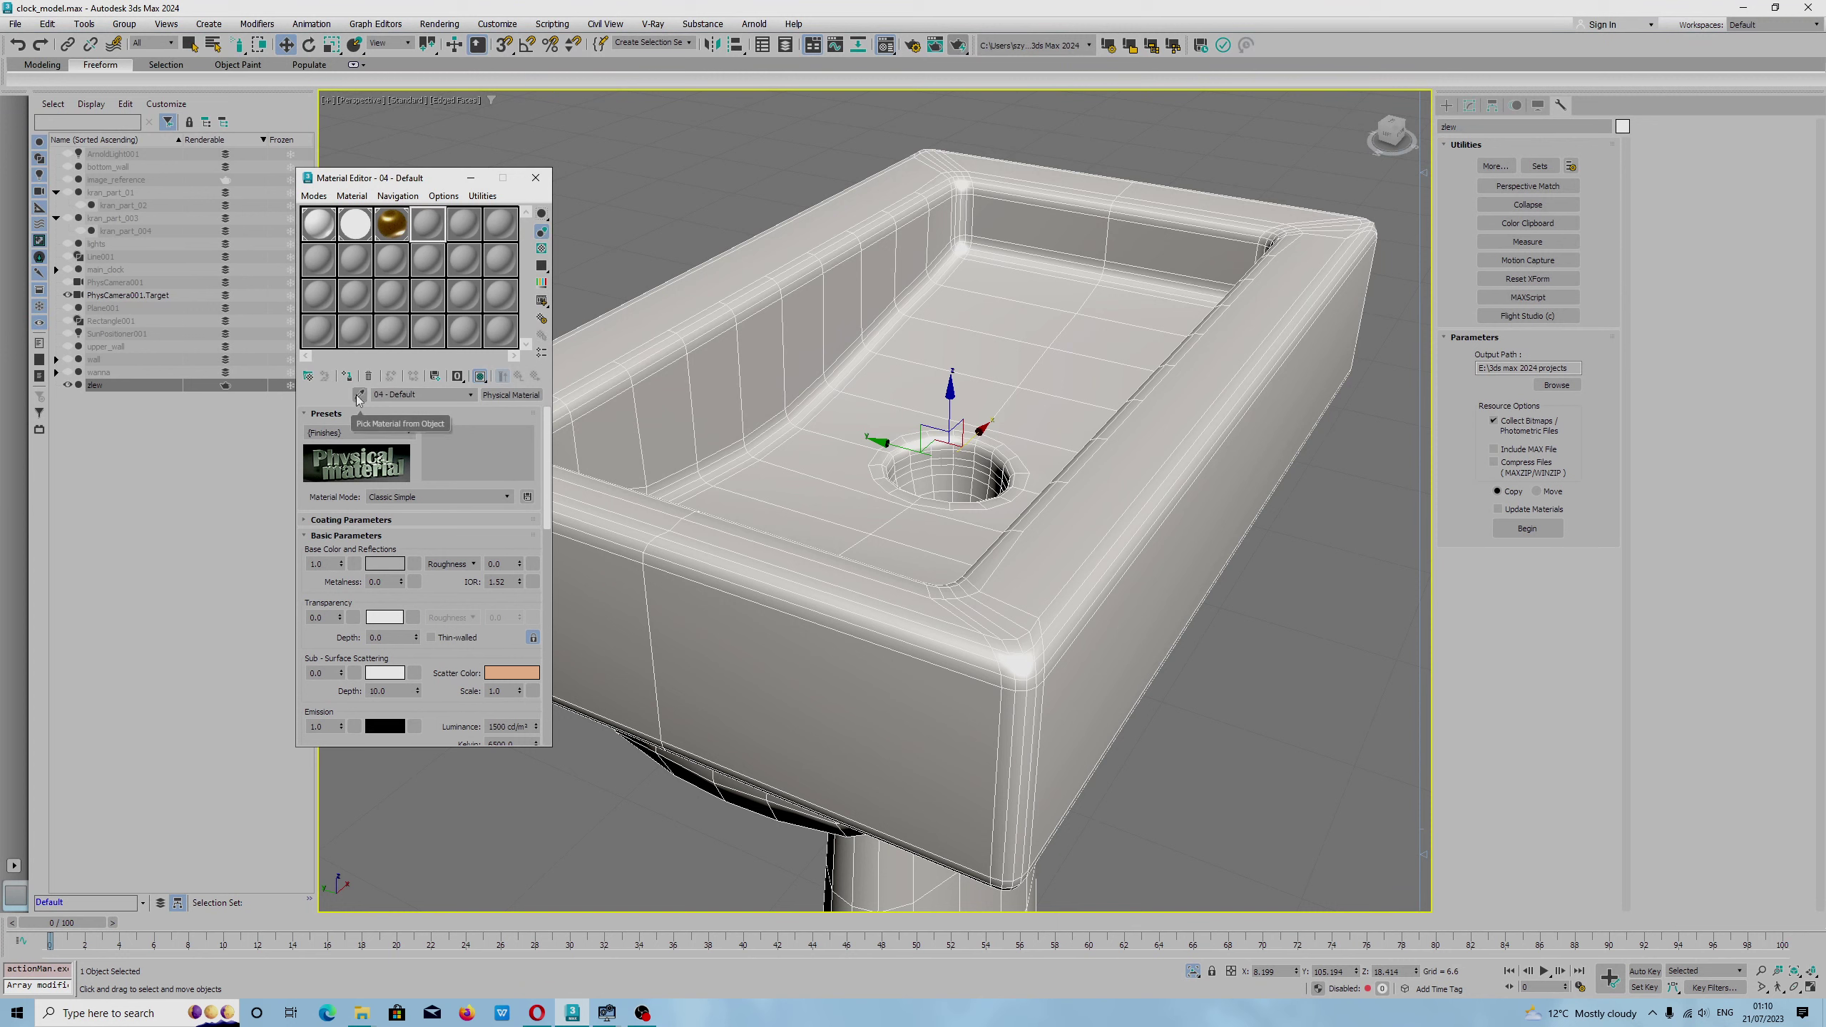
left_click(1470, 105)
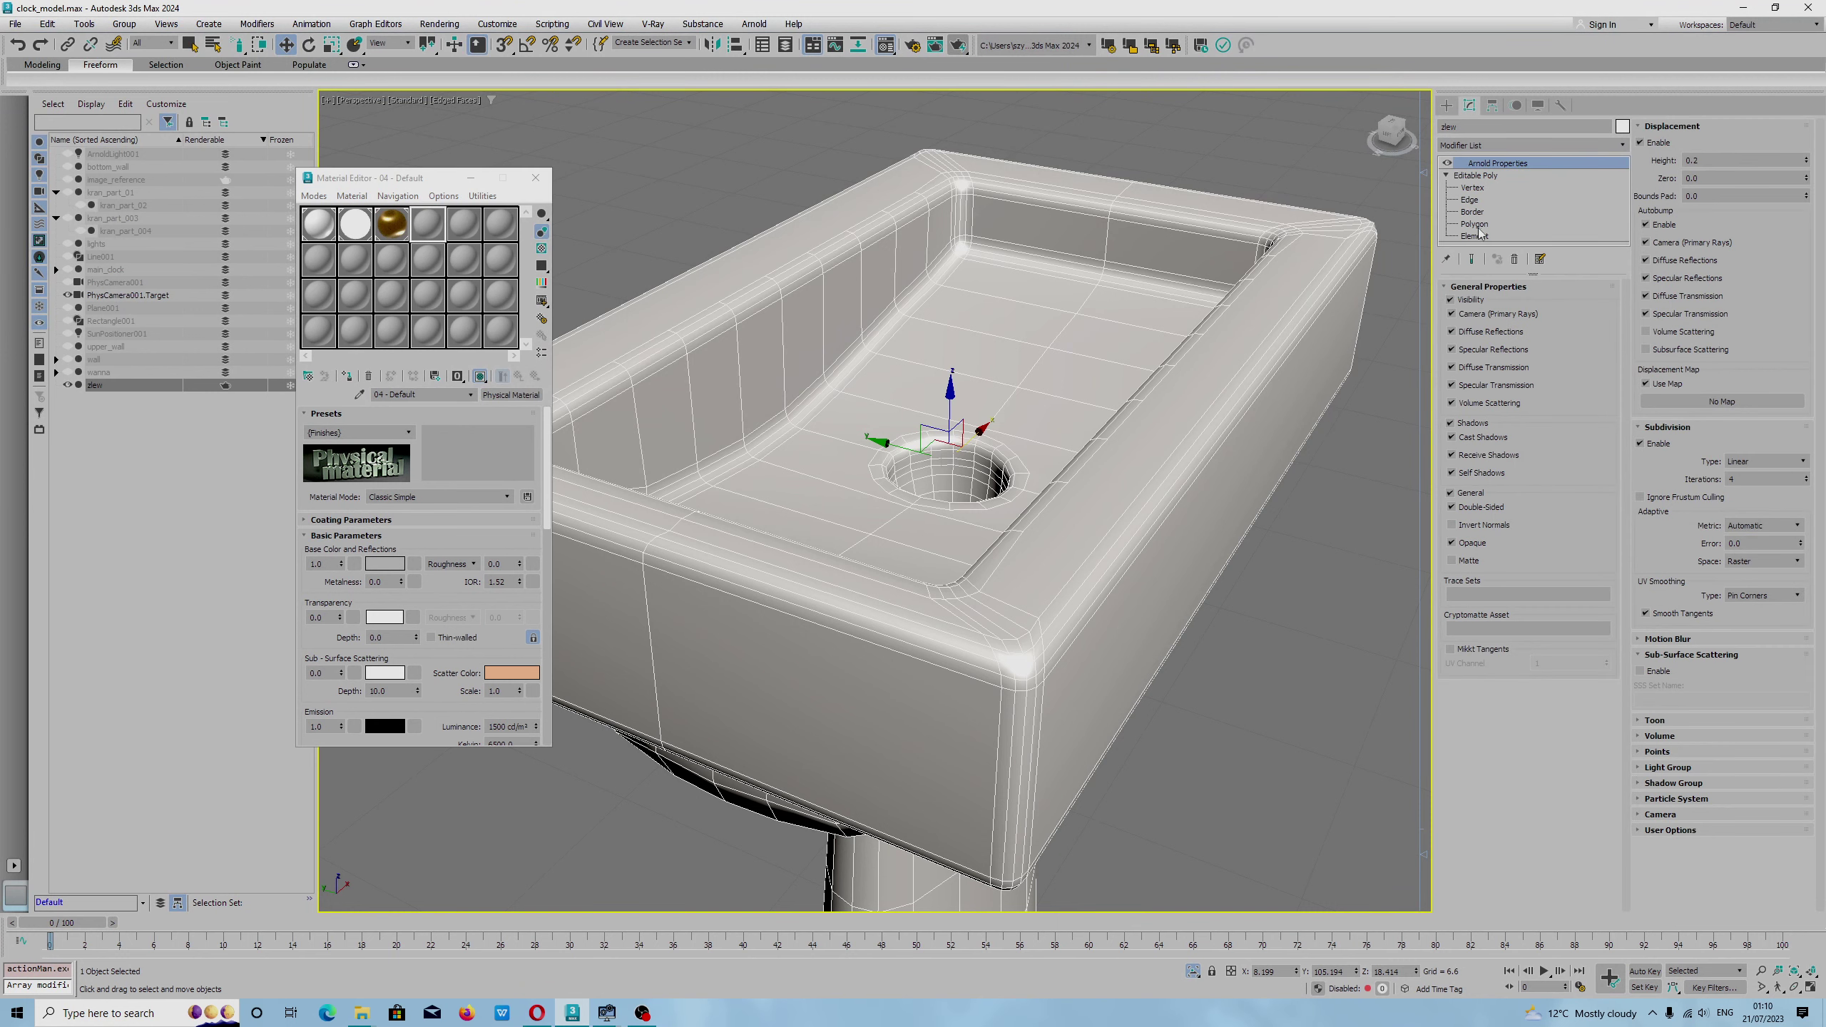
left_click(1474, 224)
left_click(928, 351)
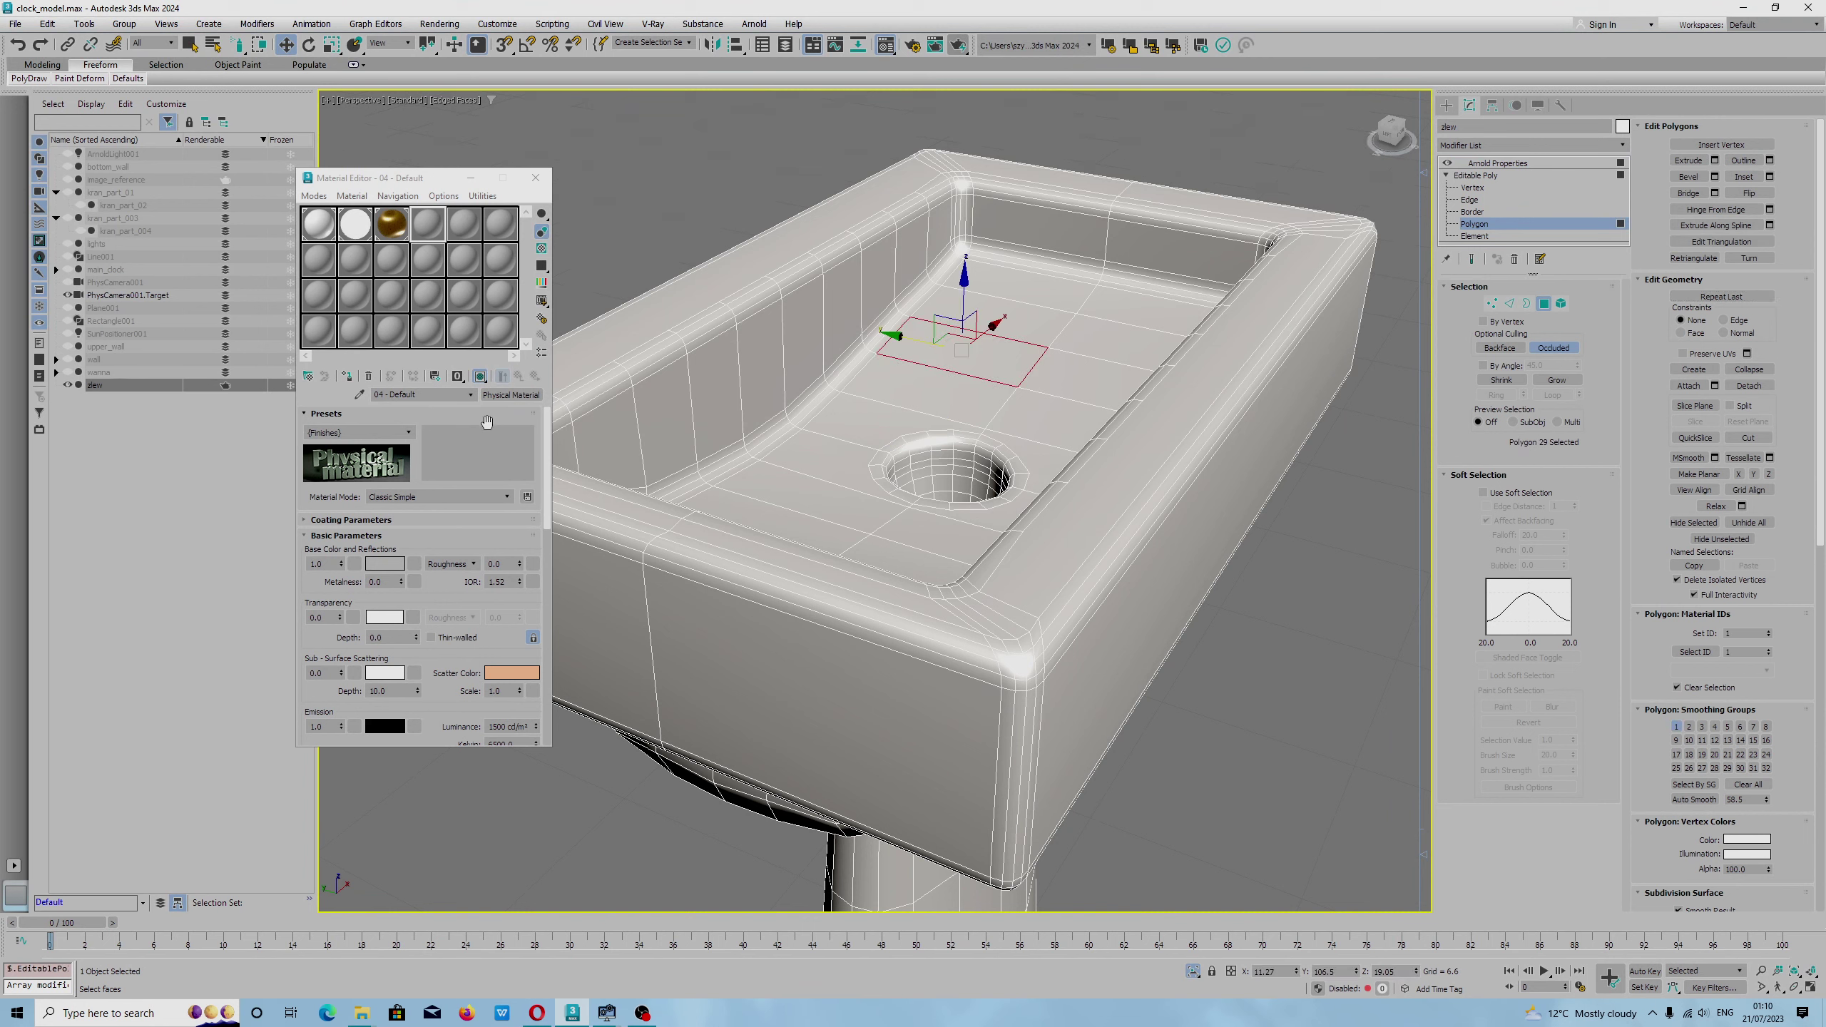
left_click(358, 393)
left_click(912, 335)
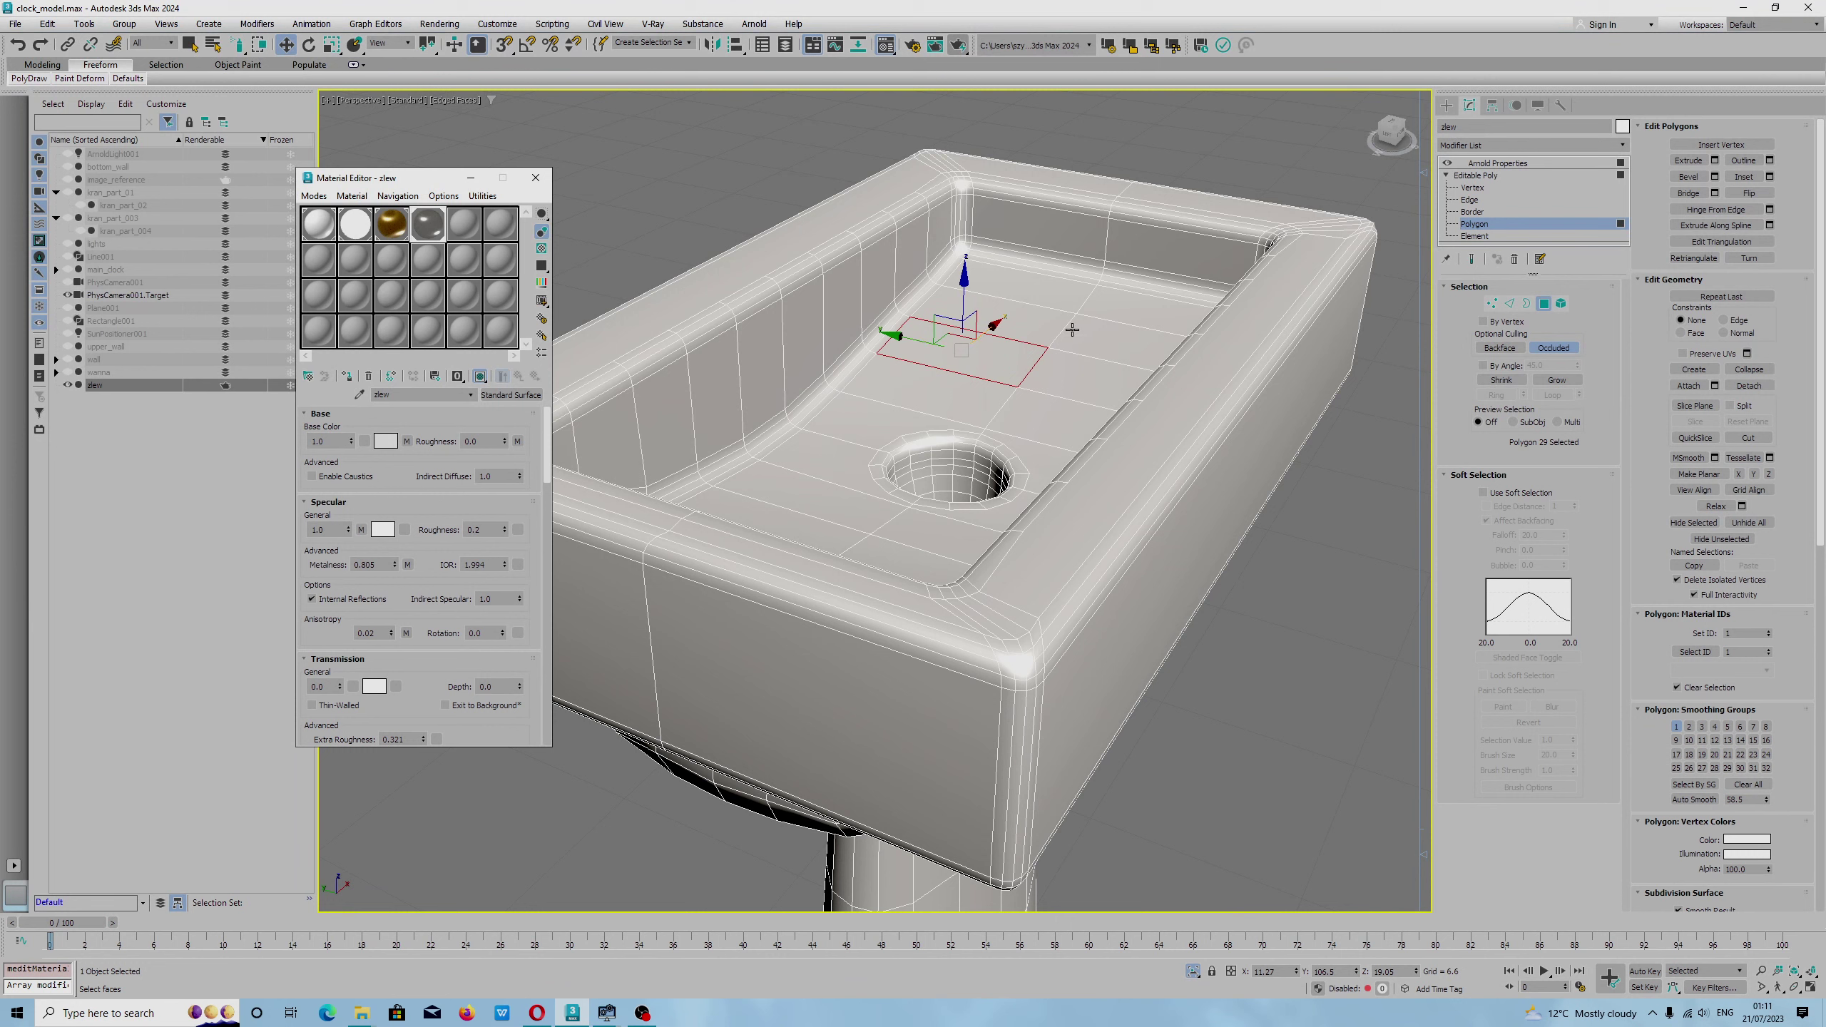
left_click(1543, 305)
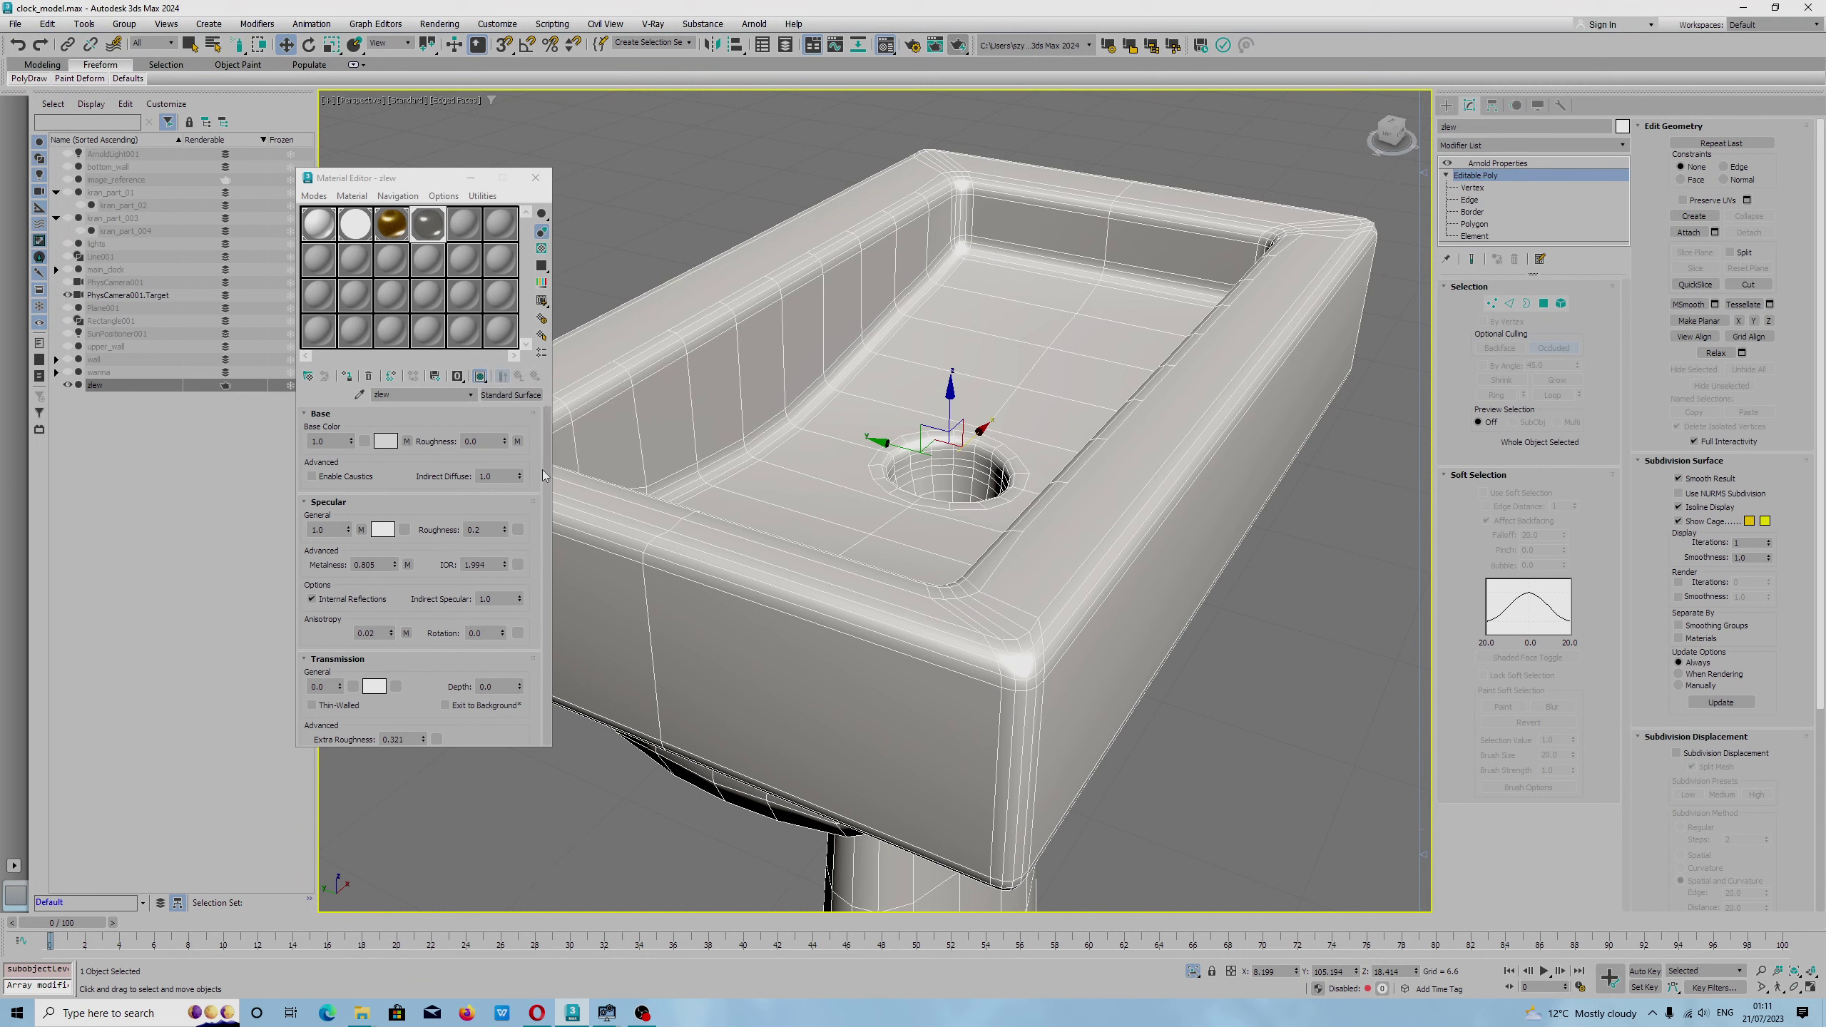
Set the sink material's specular roughness to 0.26, metalness to 0.915 and anisotropy to 0.692, and assign it to the sink.
scroll(545, 482, "down", 2)
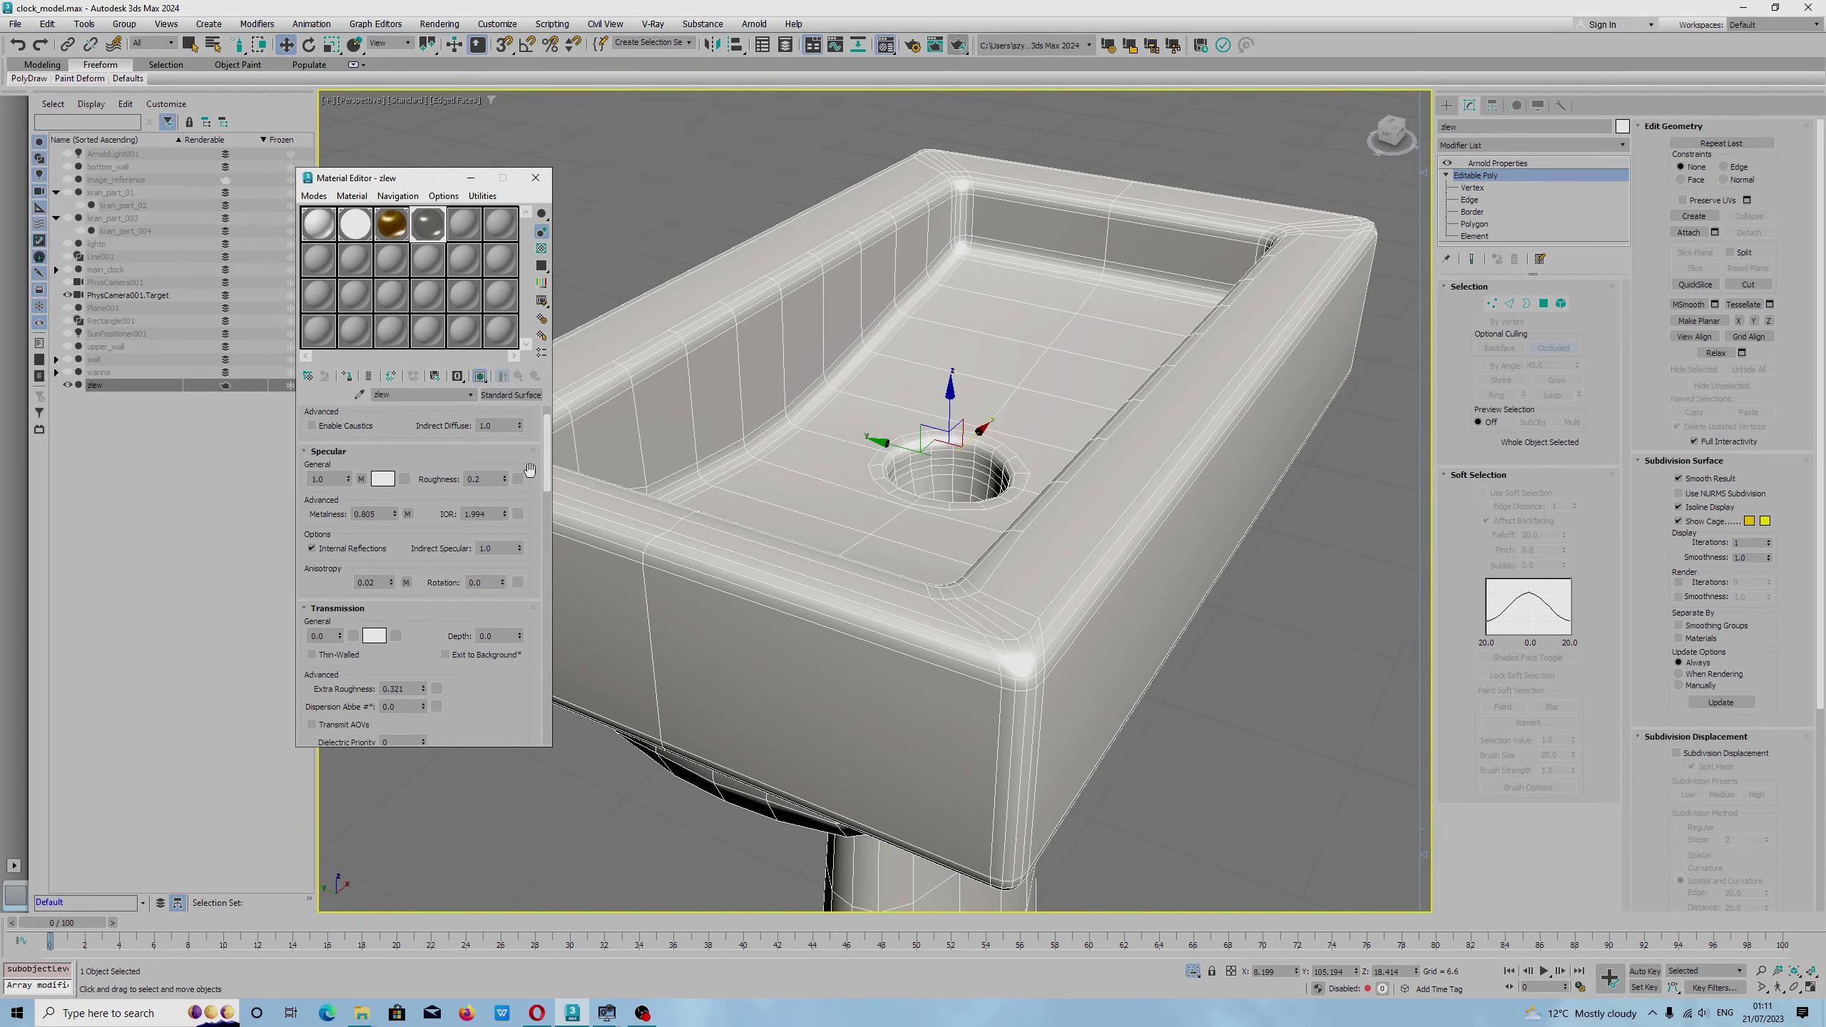
scroll(547, 467, "up", 2)
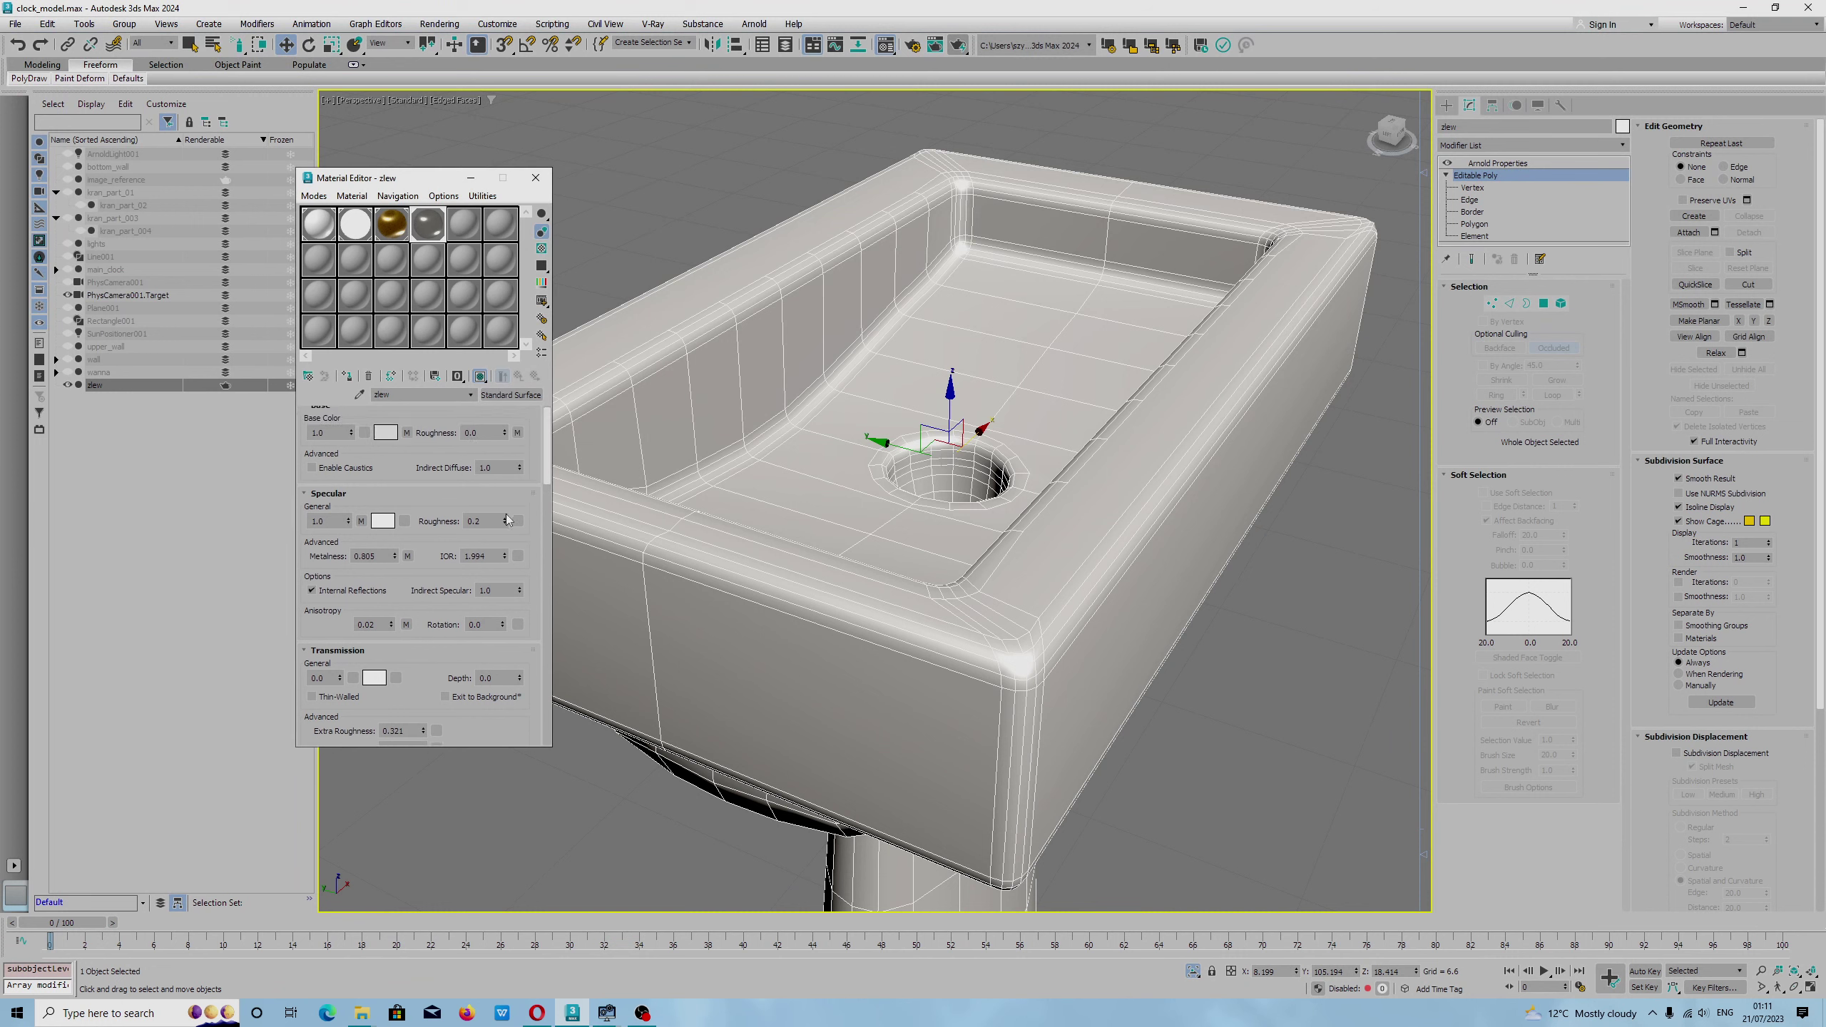
left_click(506, 519)
left_click(506, 519)
left_click(507, 519)
left_click(506, 518)
left_click_drag(393, 556, 395, 549)
left_click_drag(391, 628, 395, 574)
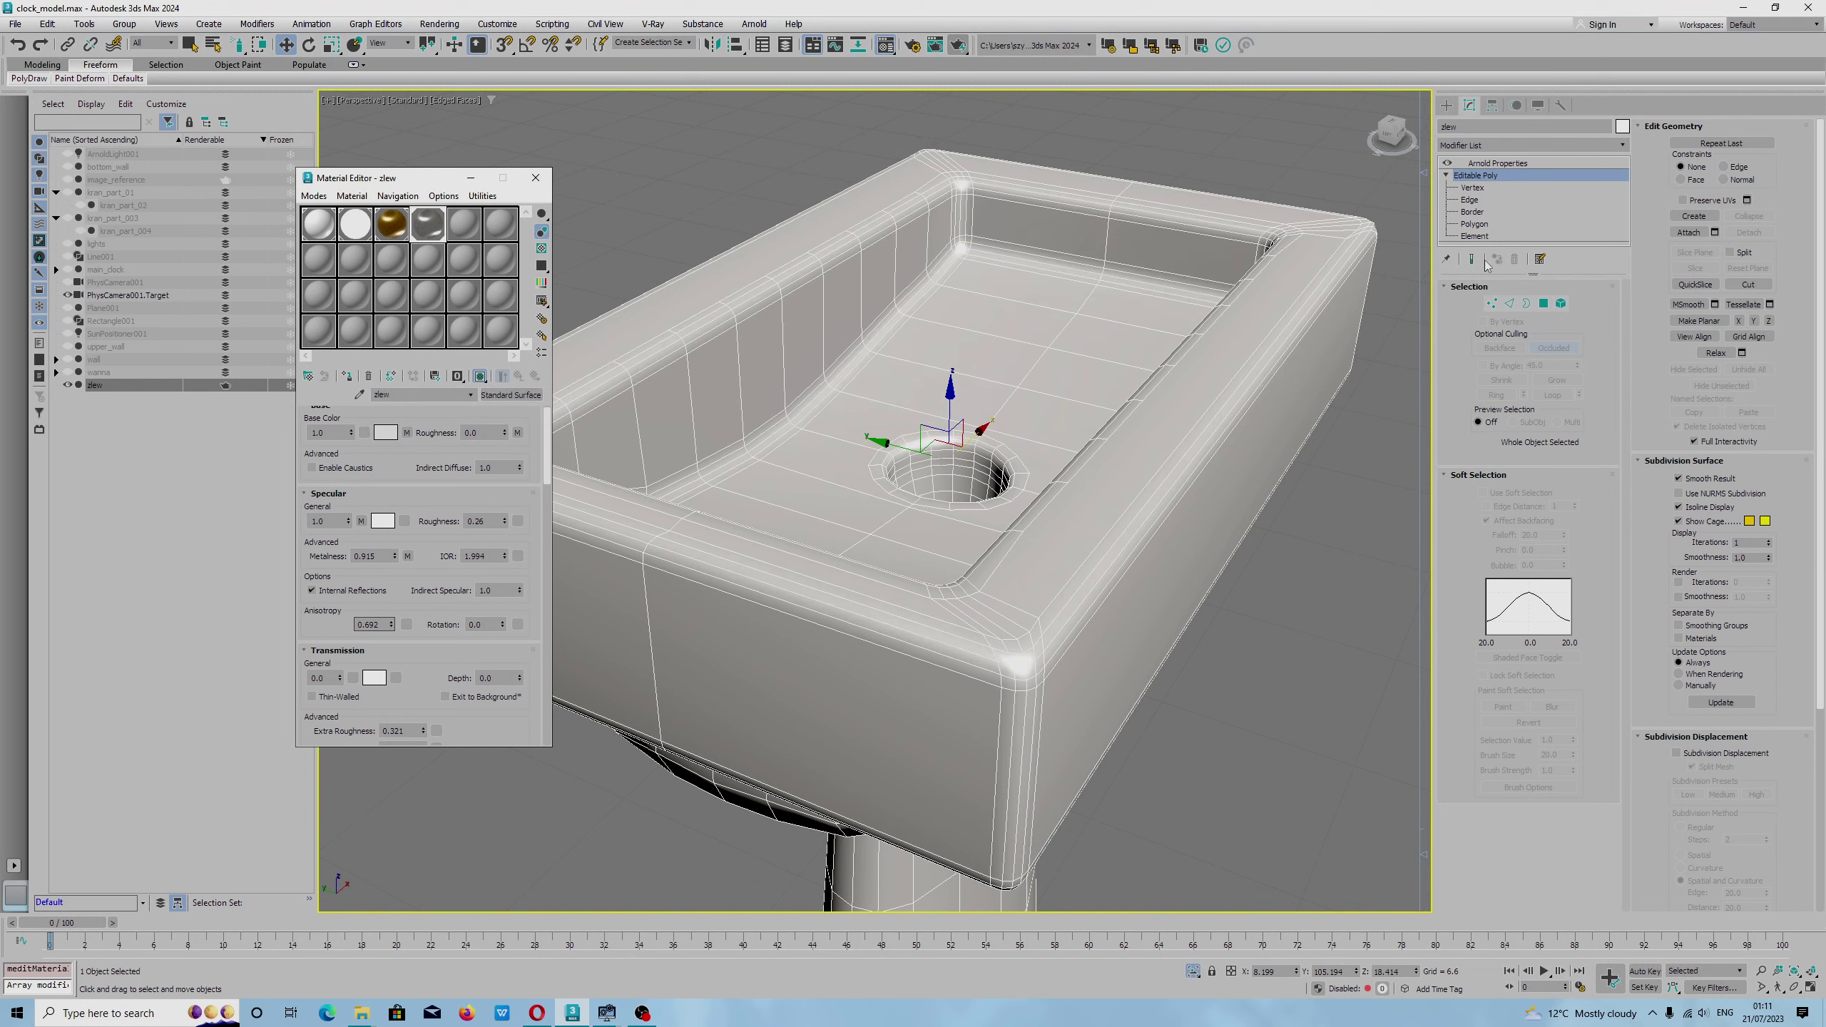
left_click(993, 331)
left_click(347, 379)
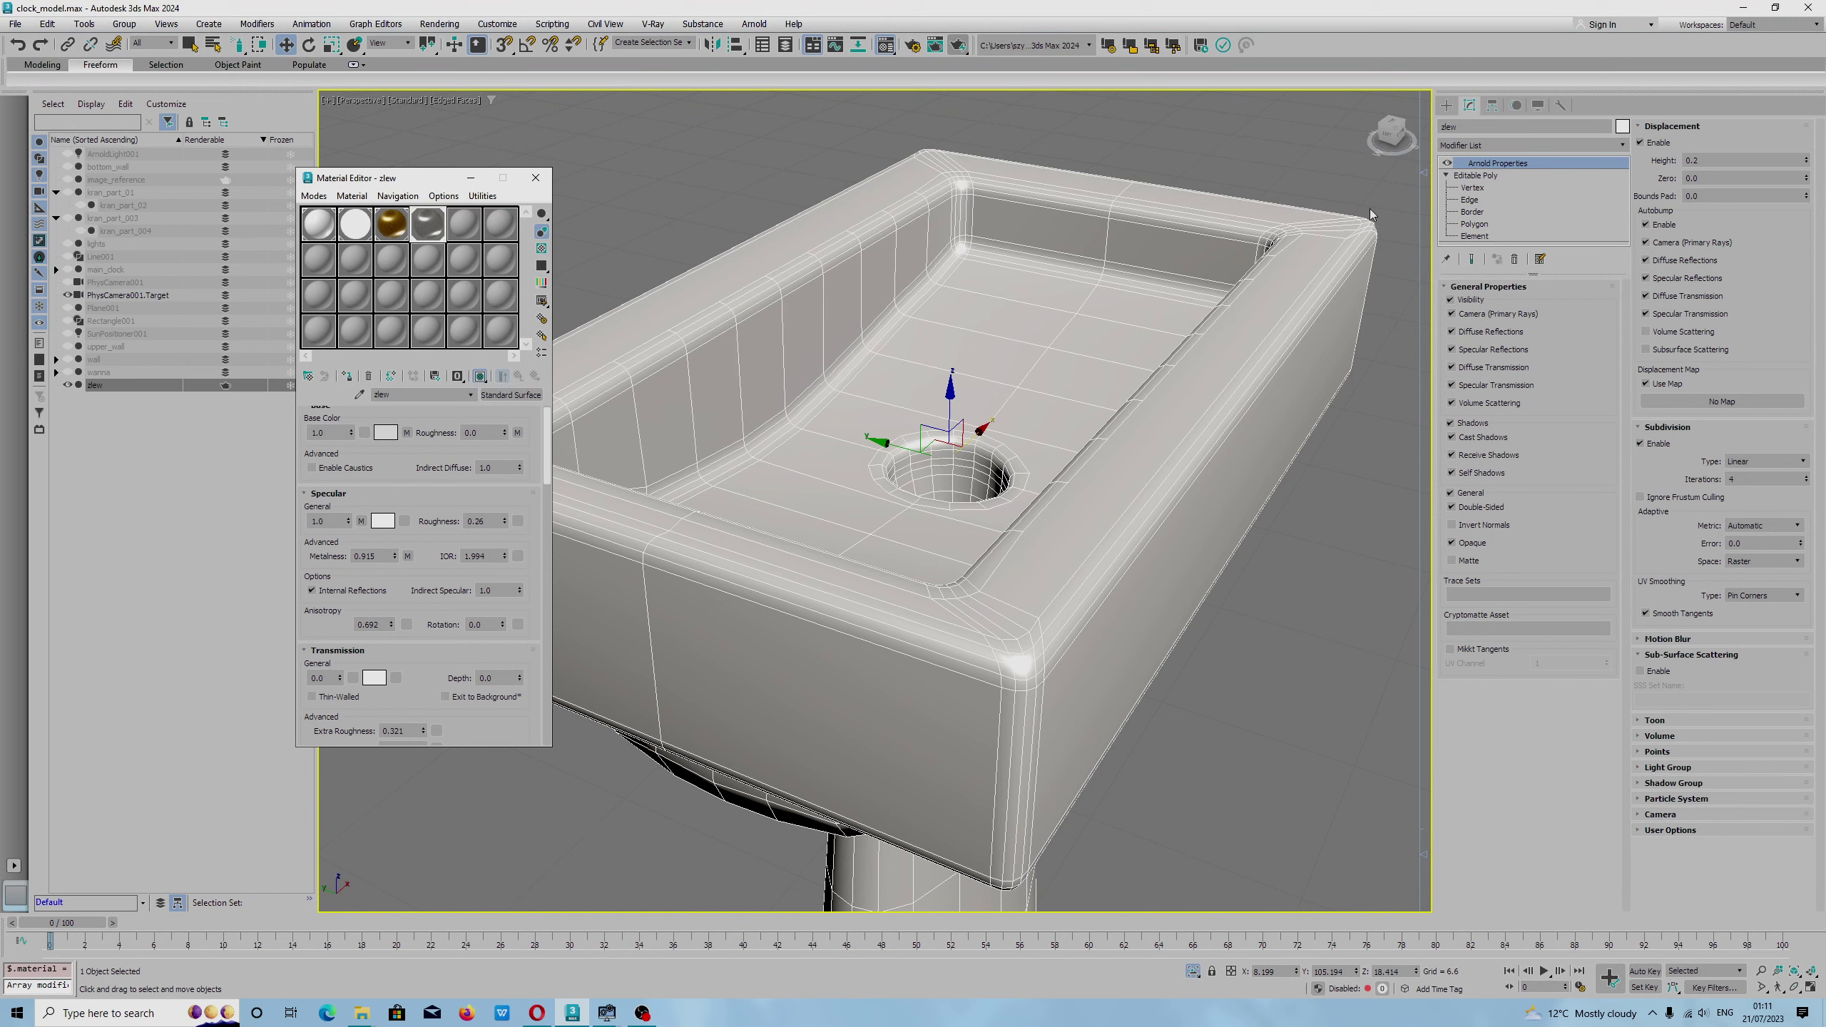
Set the sink's Arnold displacement height to 0.09 and choose a Bitmap as its displacement map.
left_click(1448, 166)
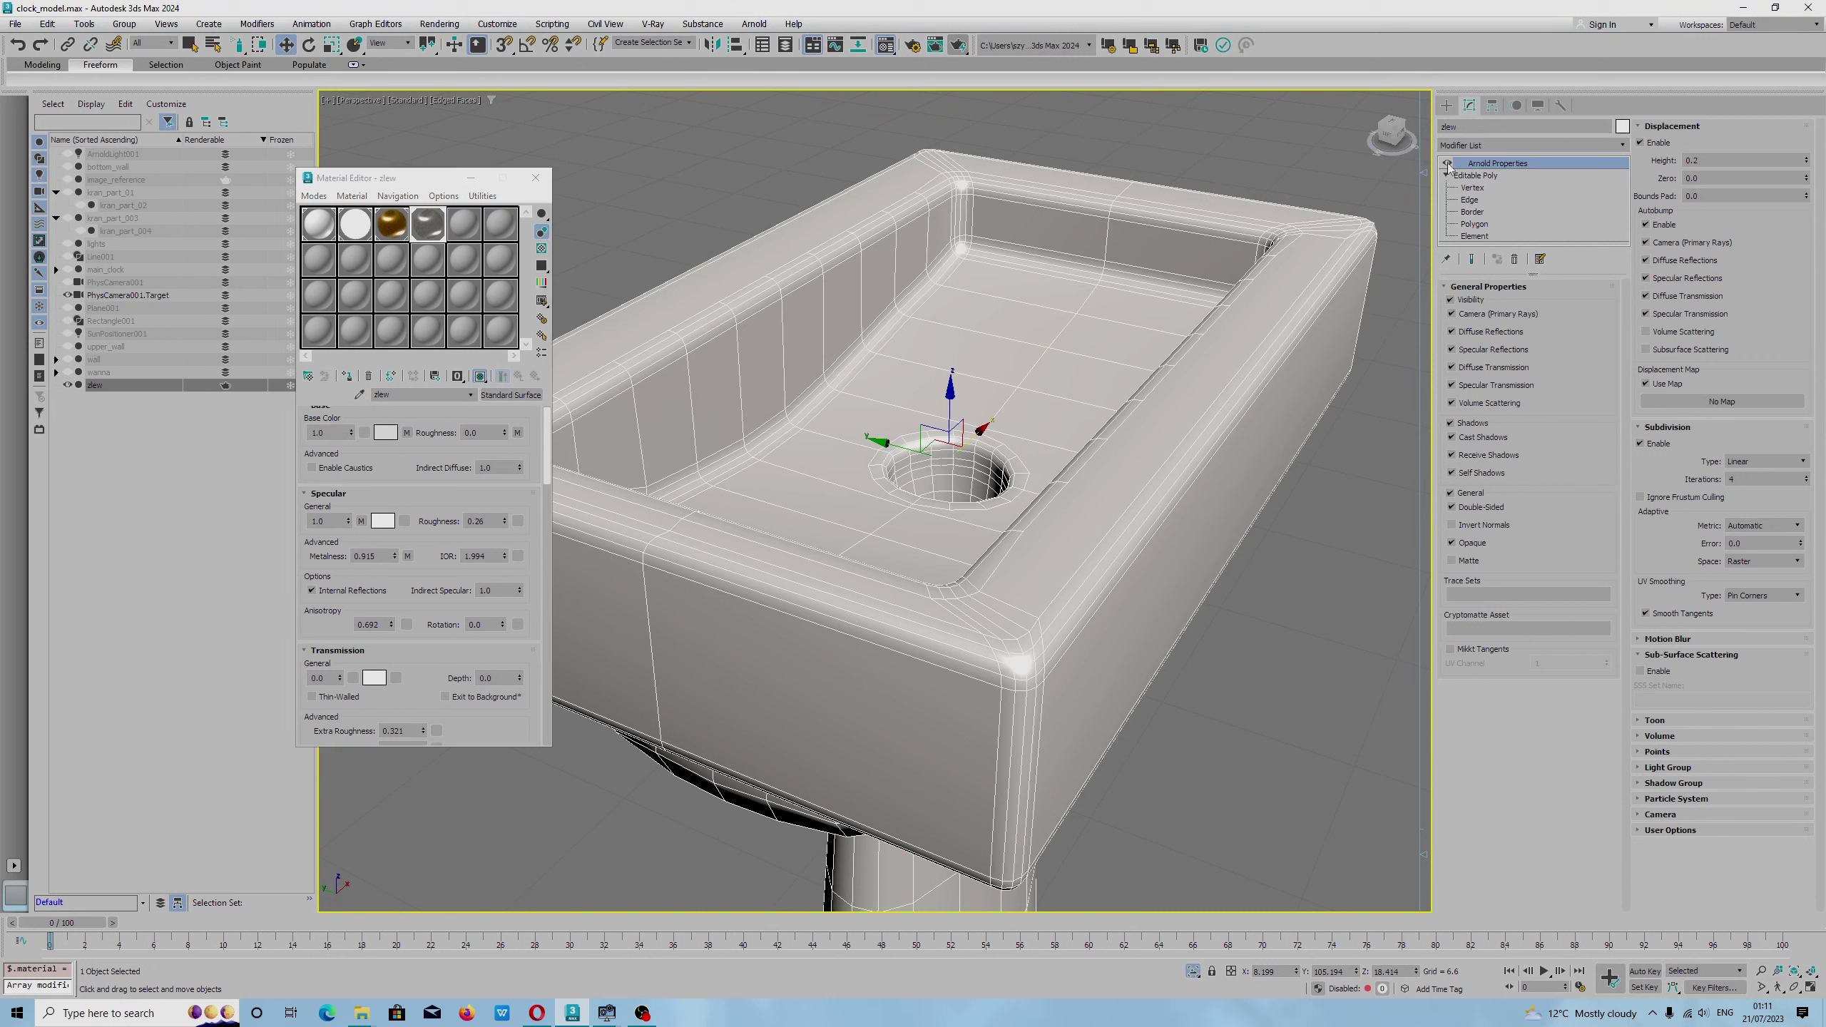
left_click(1808, 160)
left_click(1696, 402)
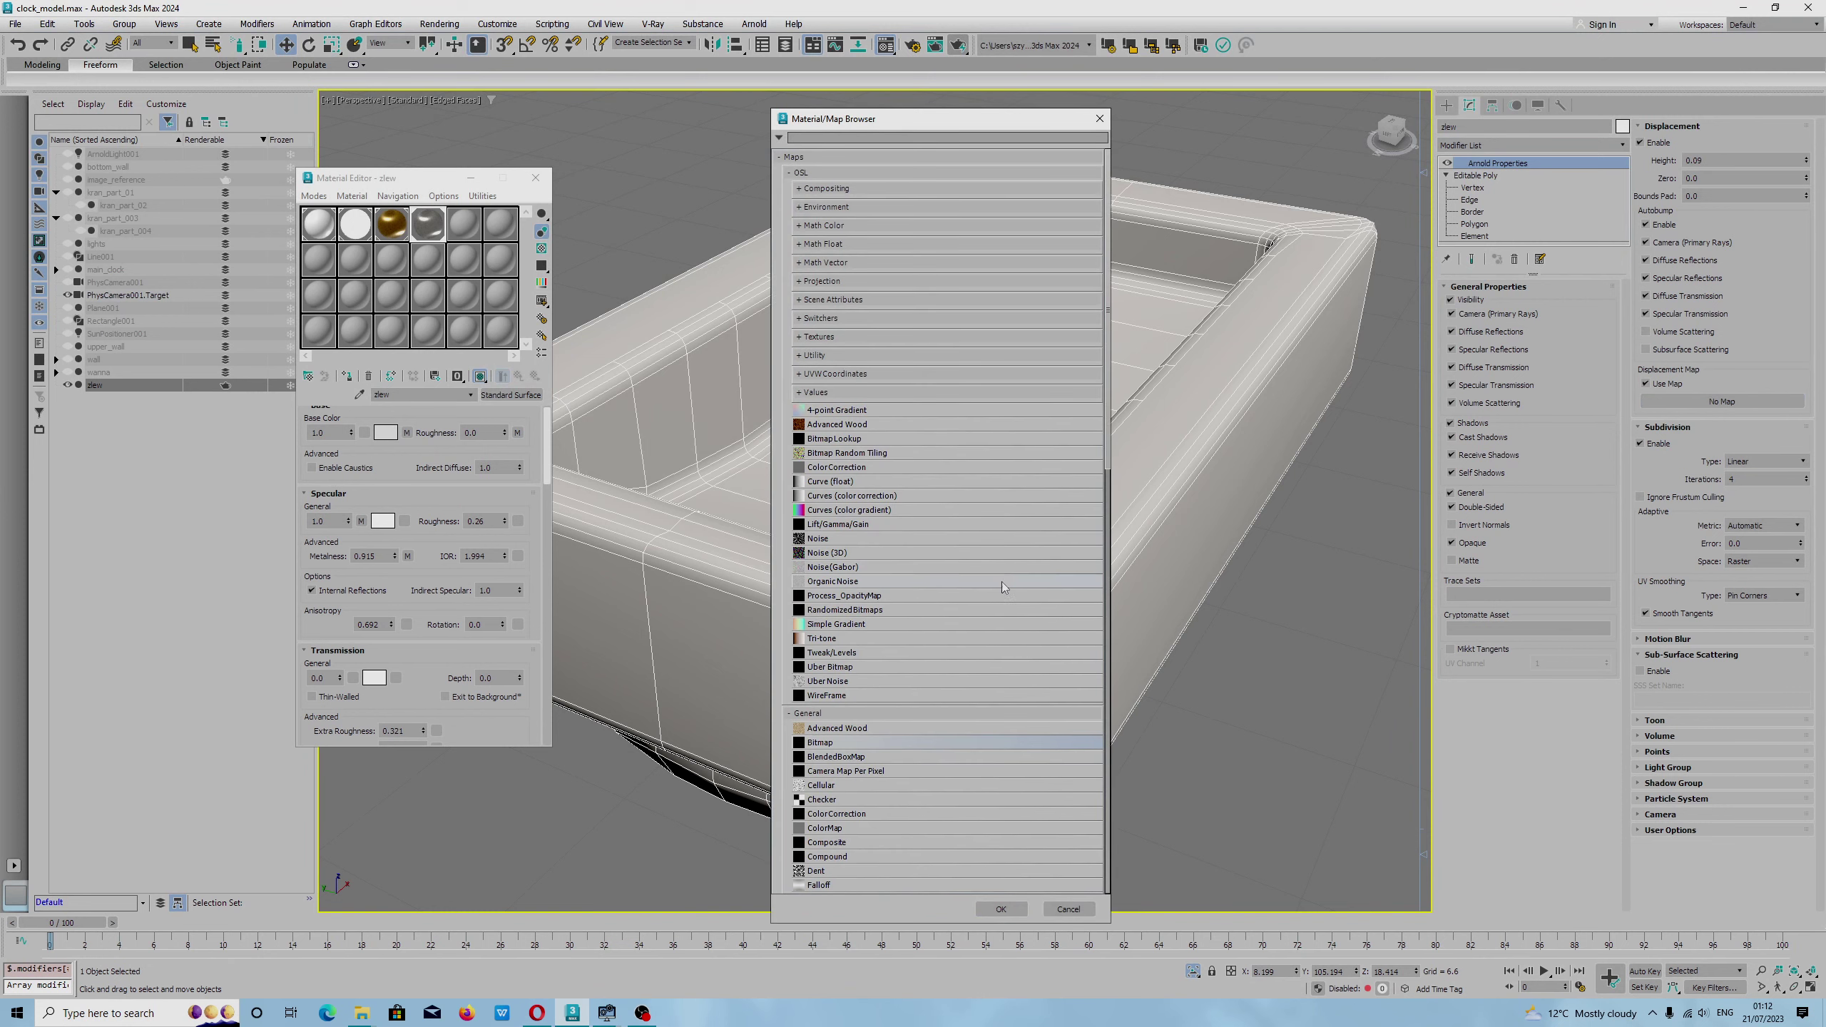
double_click(824, 746)
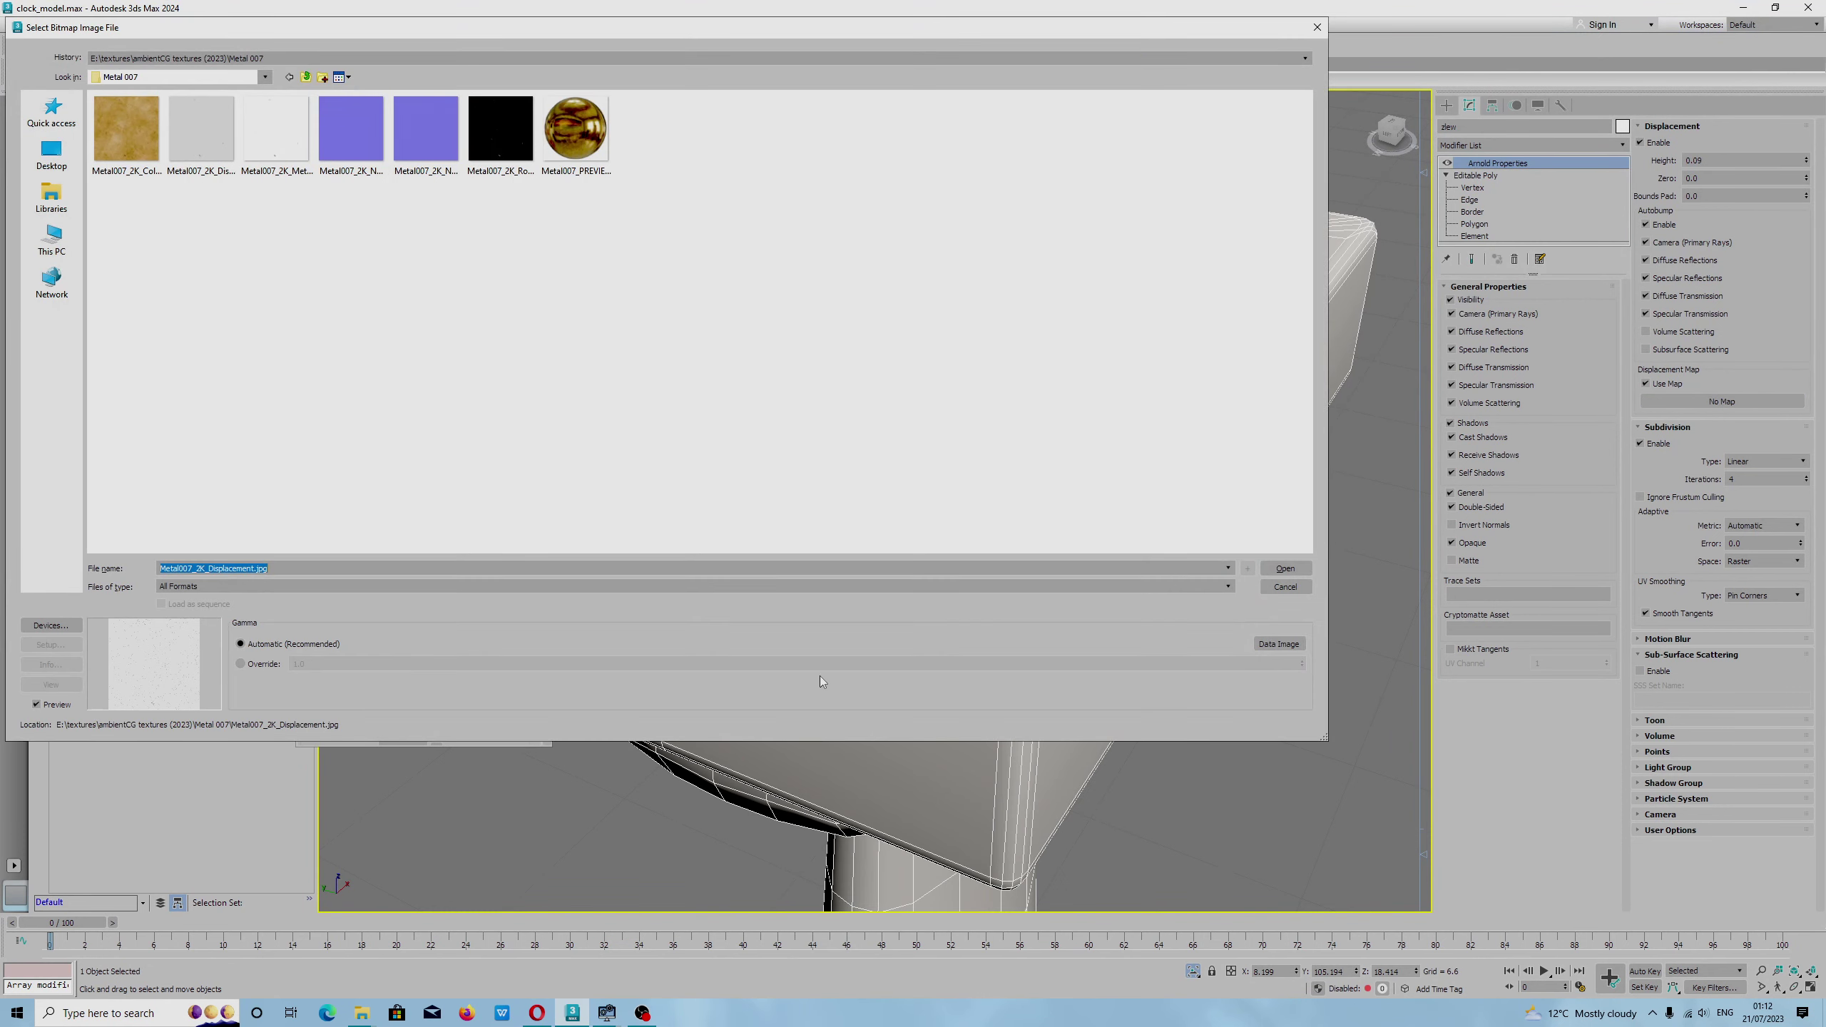
Browse the ambientCG textures to the metal 032 folder and view its preview image in Picasa Photo Viewer.
left_click(305, 77)
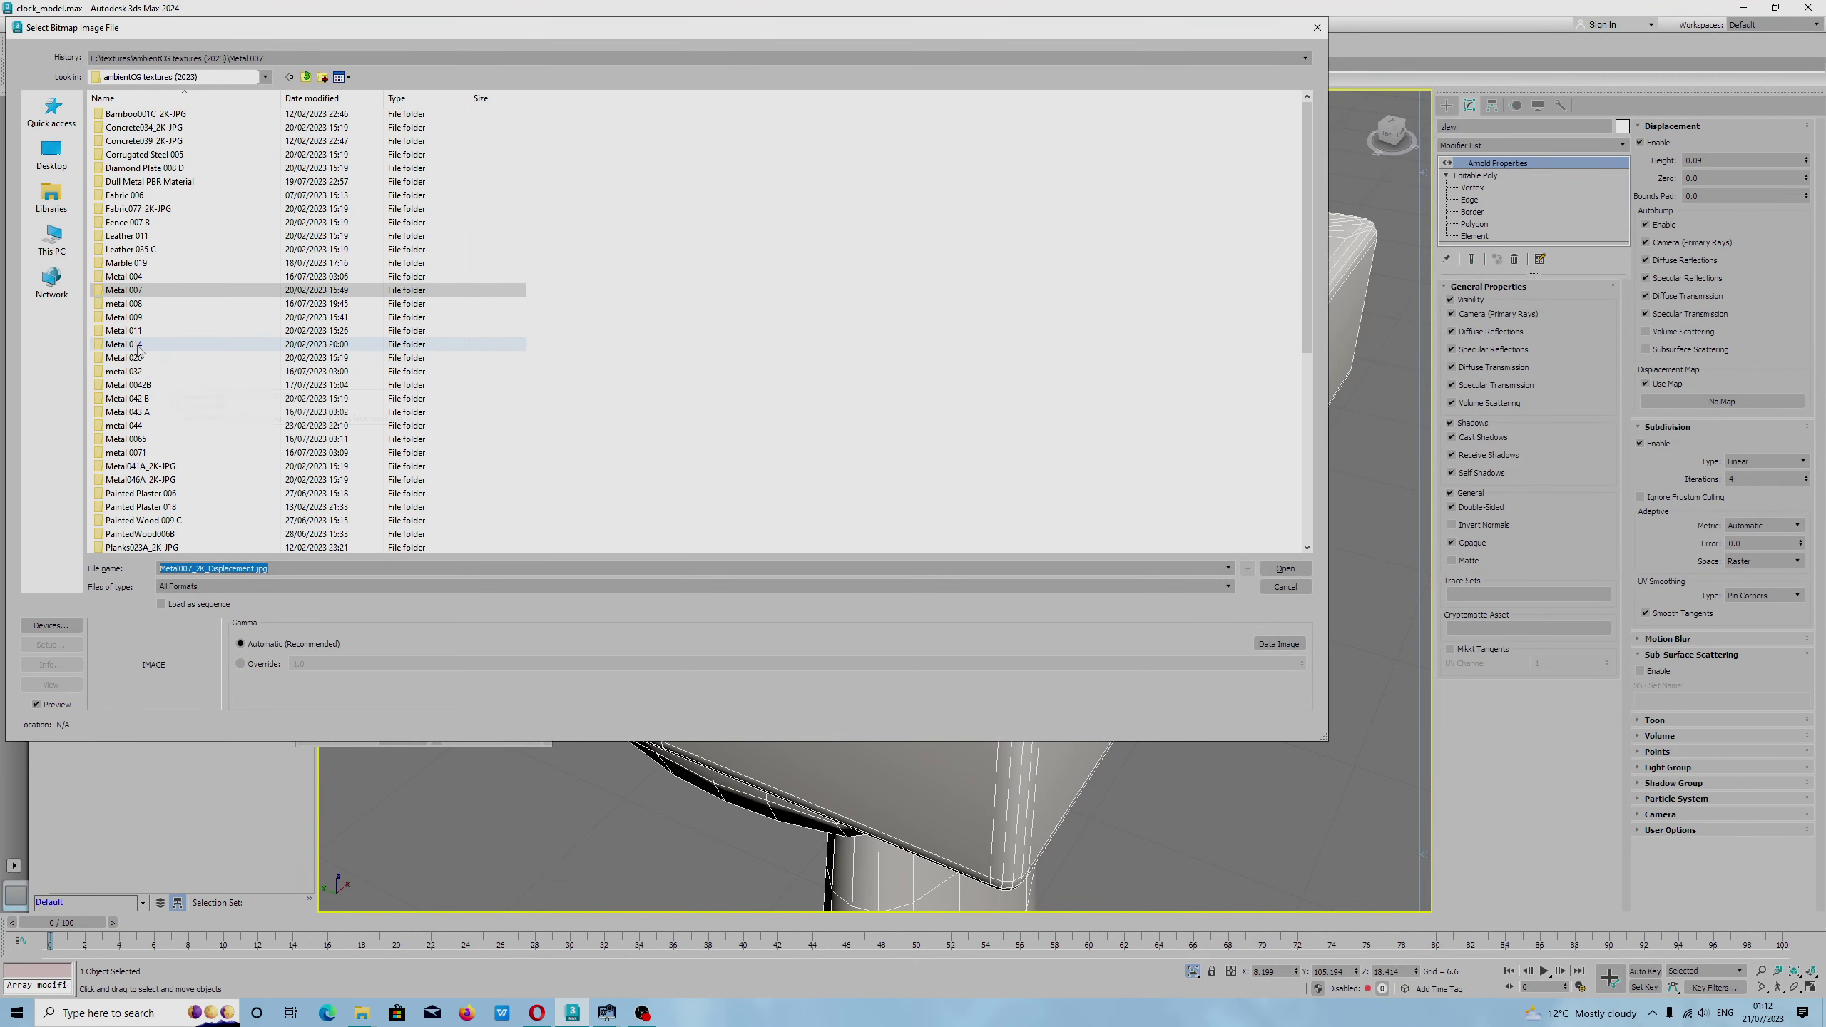
double_click(238, 345)
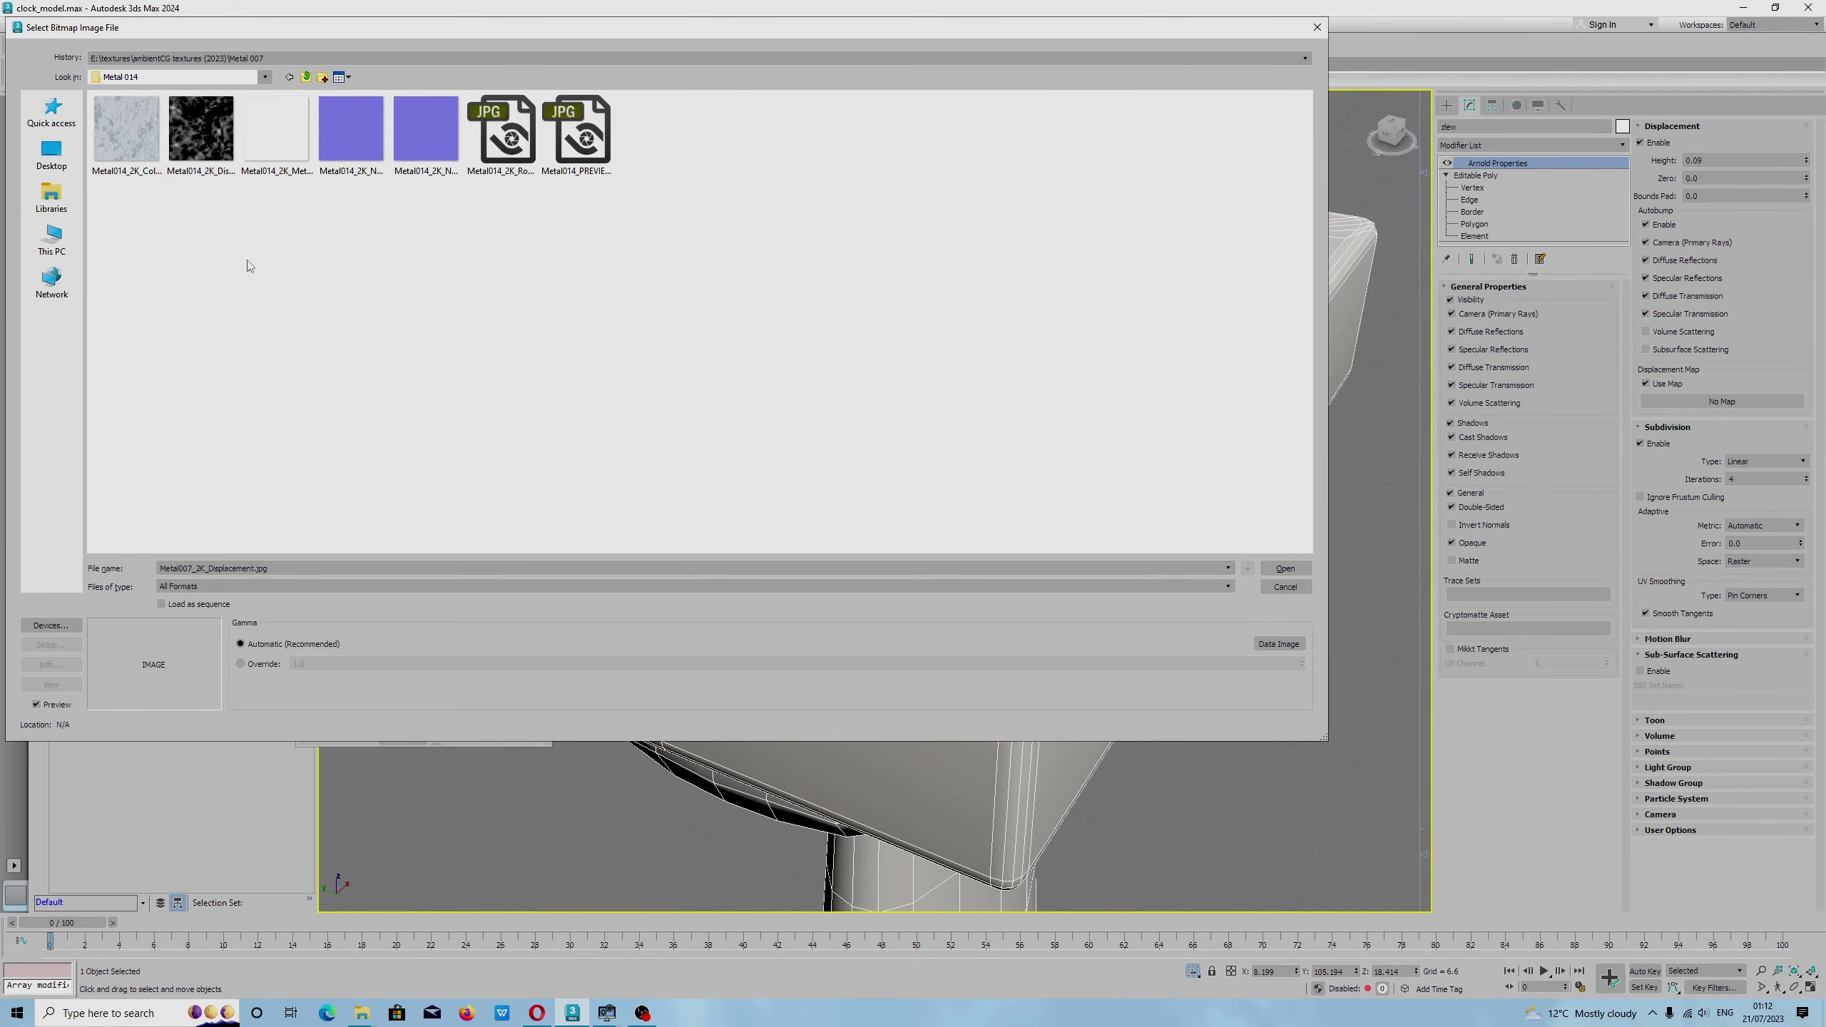
left_click(306, 77)
double_click(205, 373)
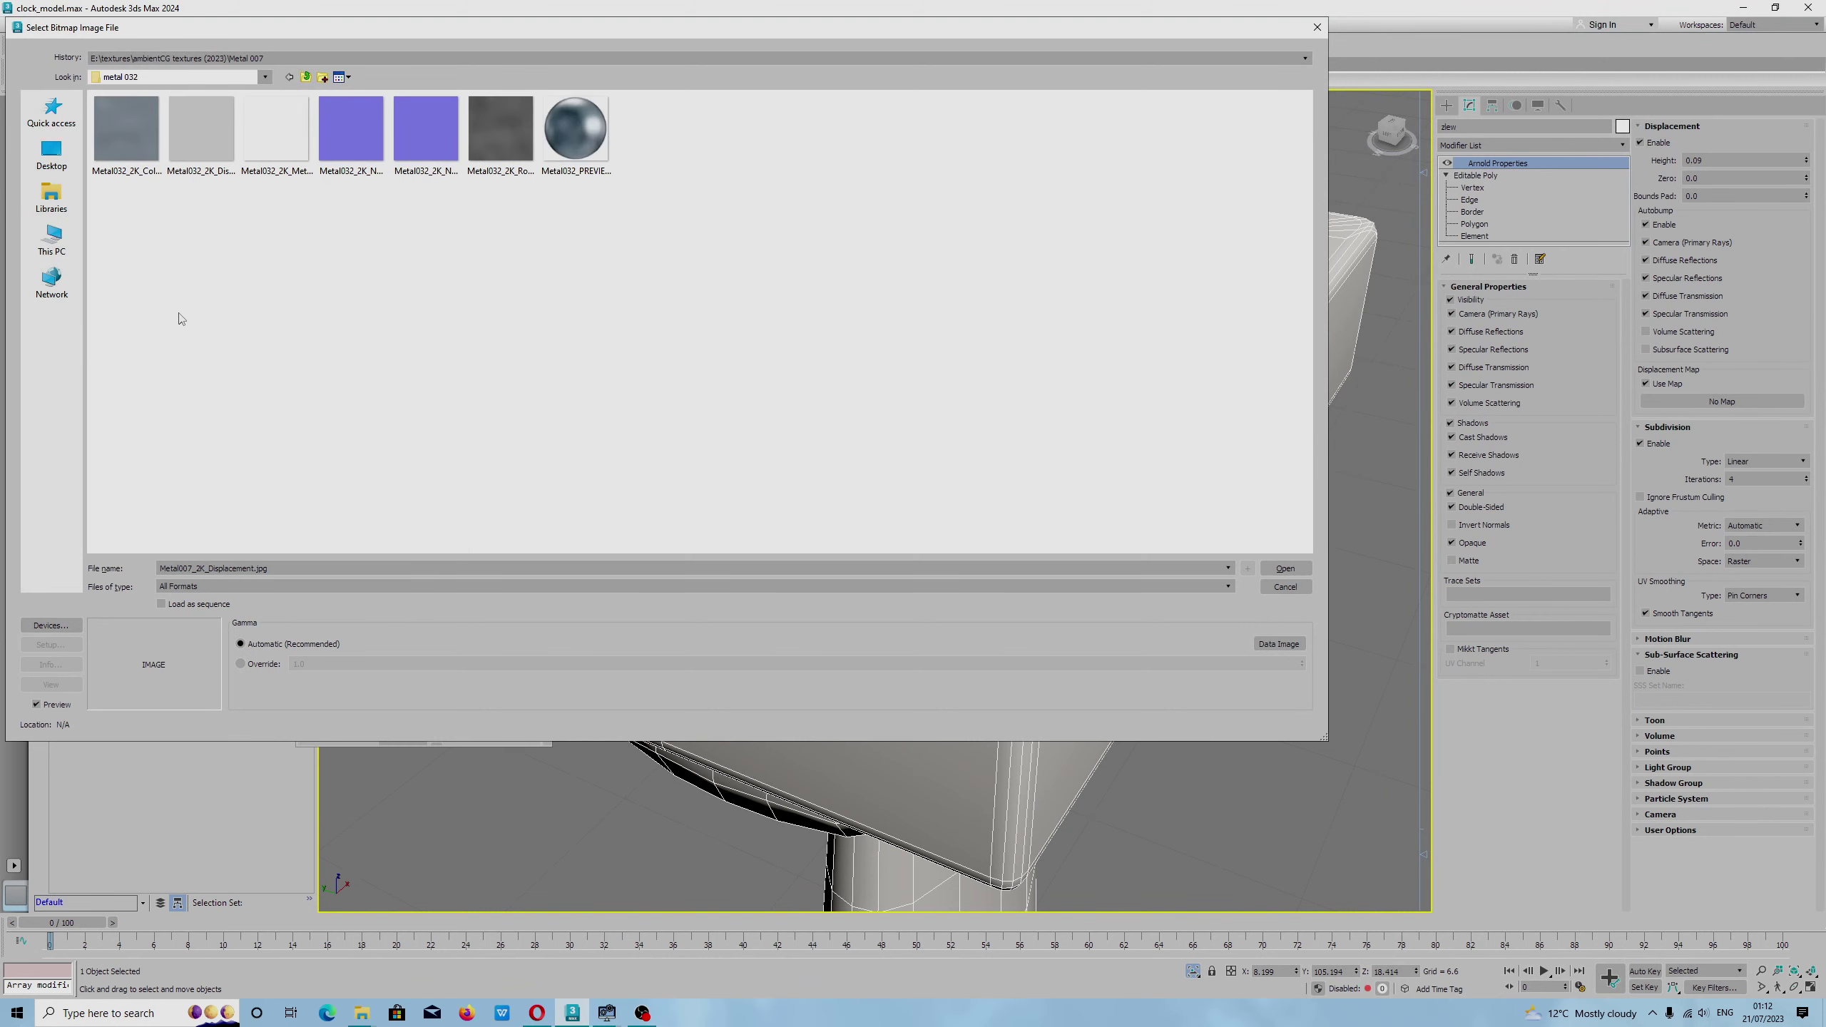
left_click(579, 133)
right_click(585, 137)
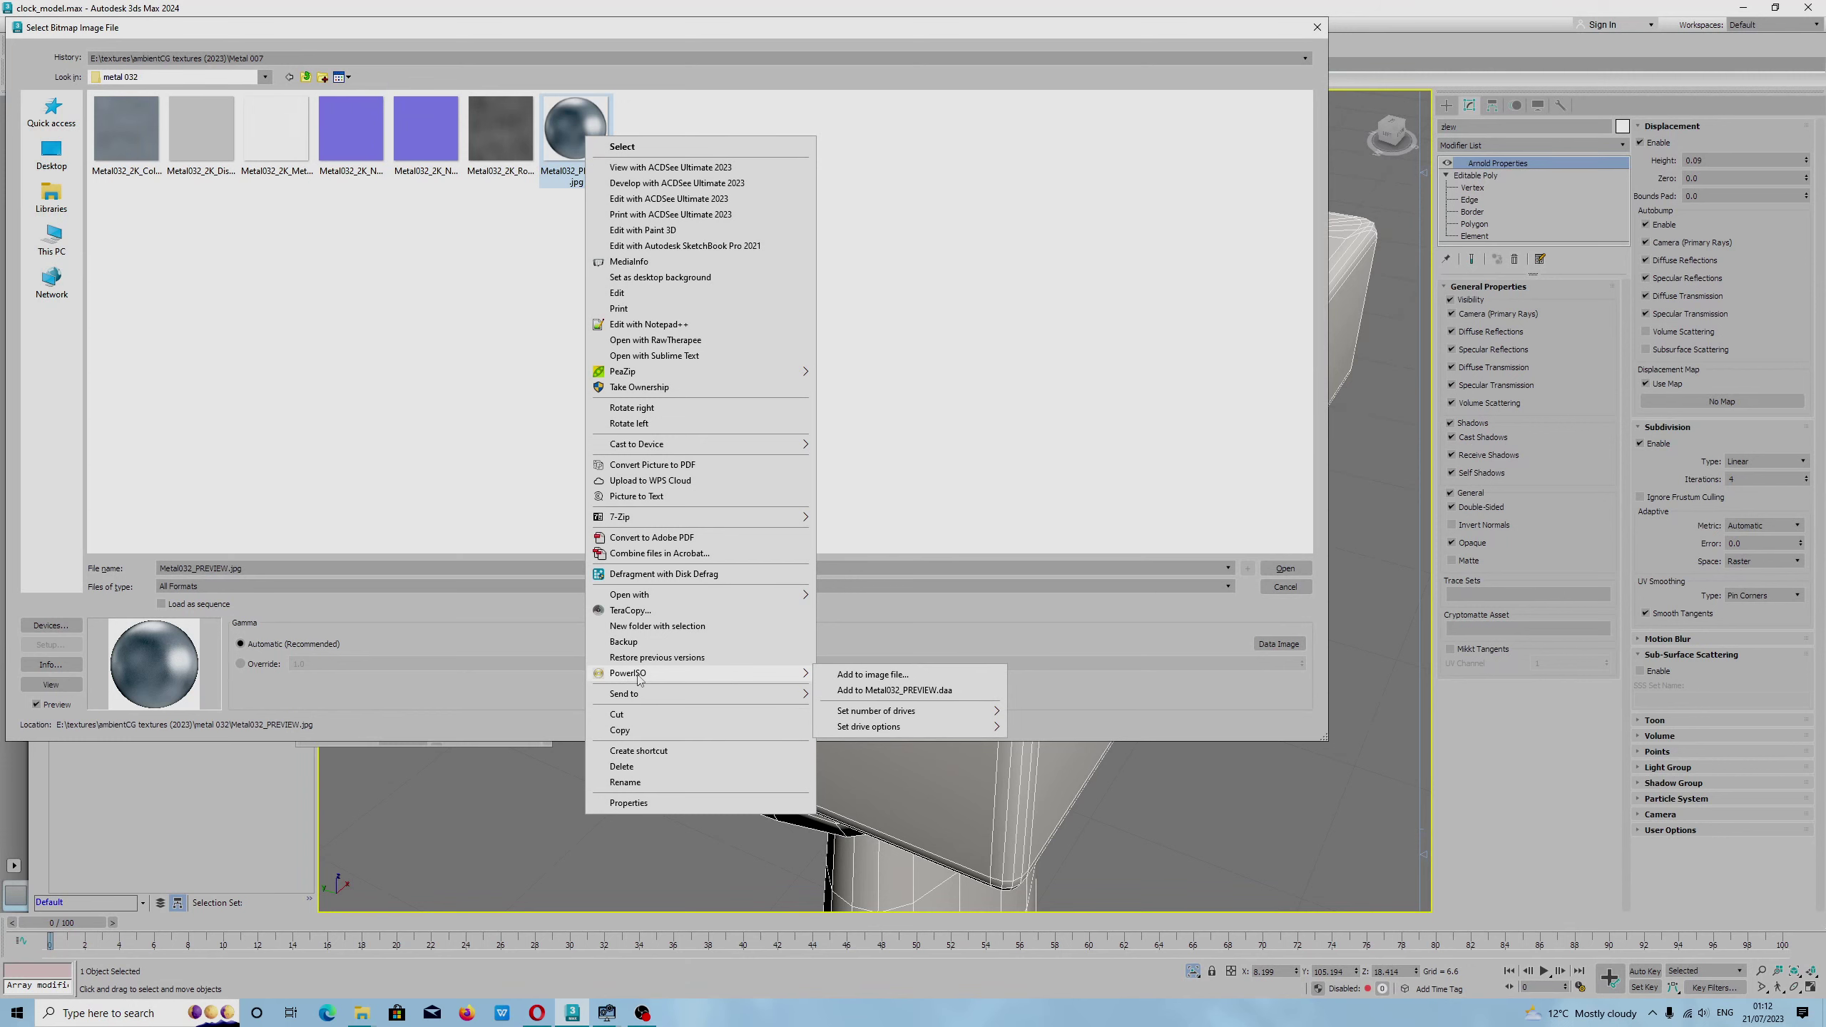
mouse_move(669, 599)
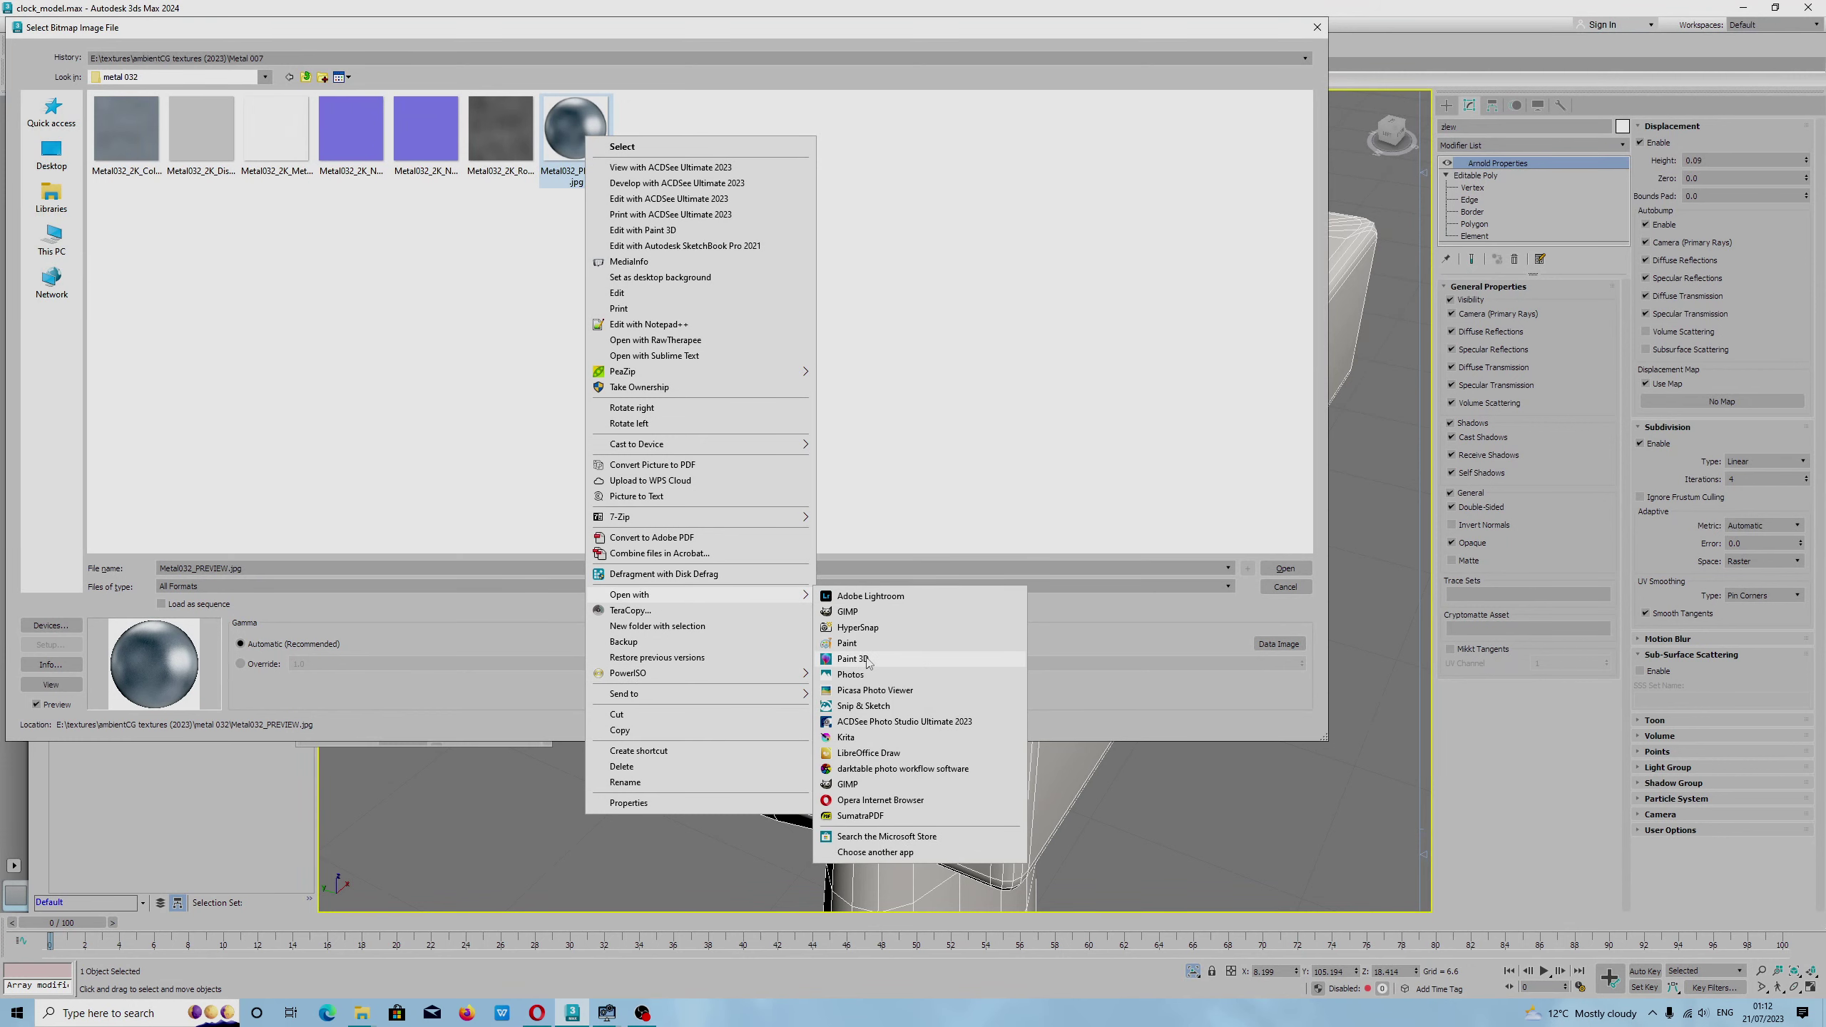
left_click(863, 690)
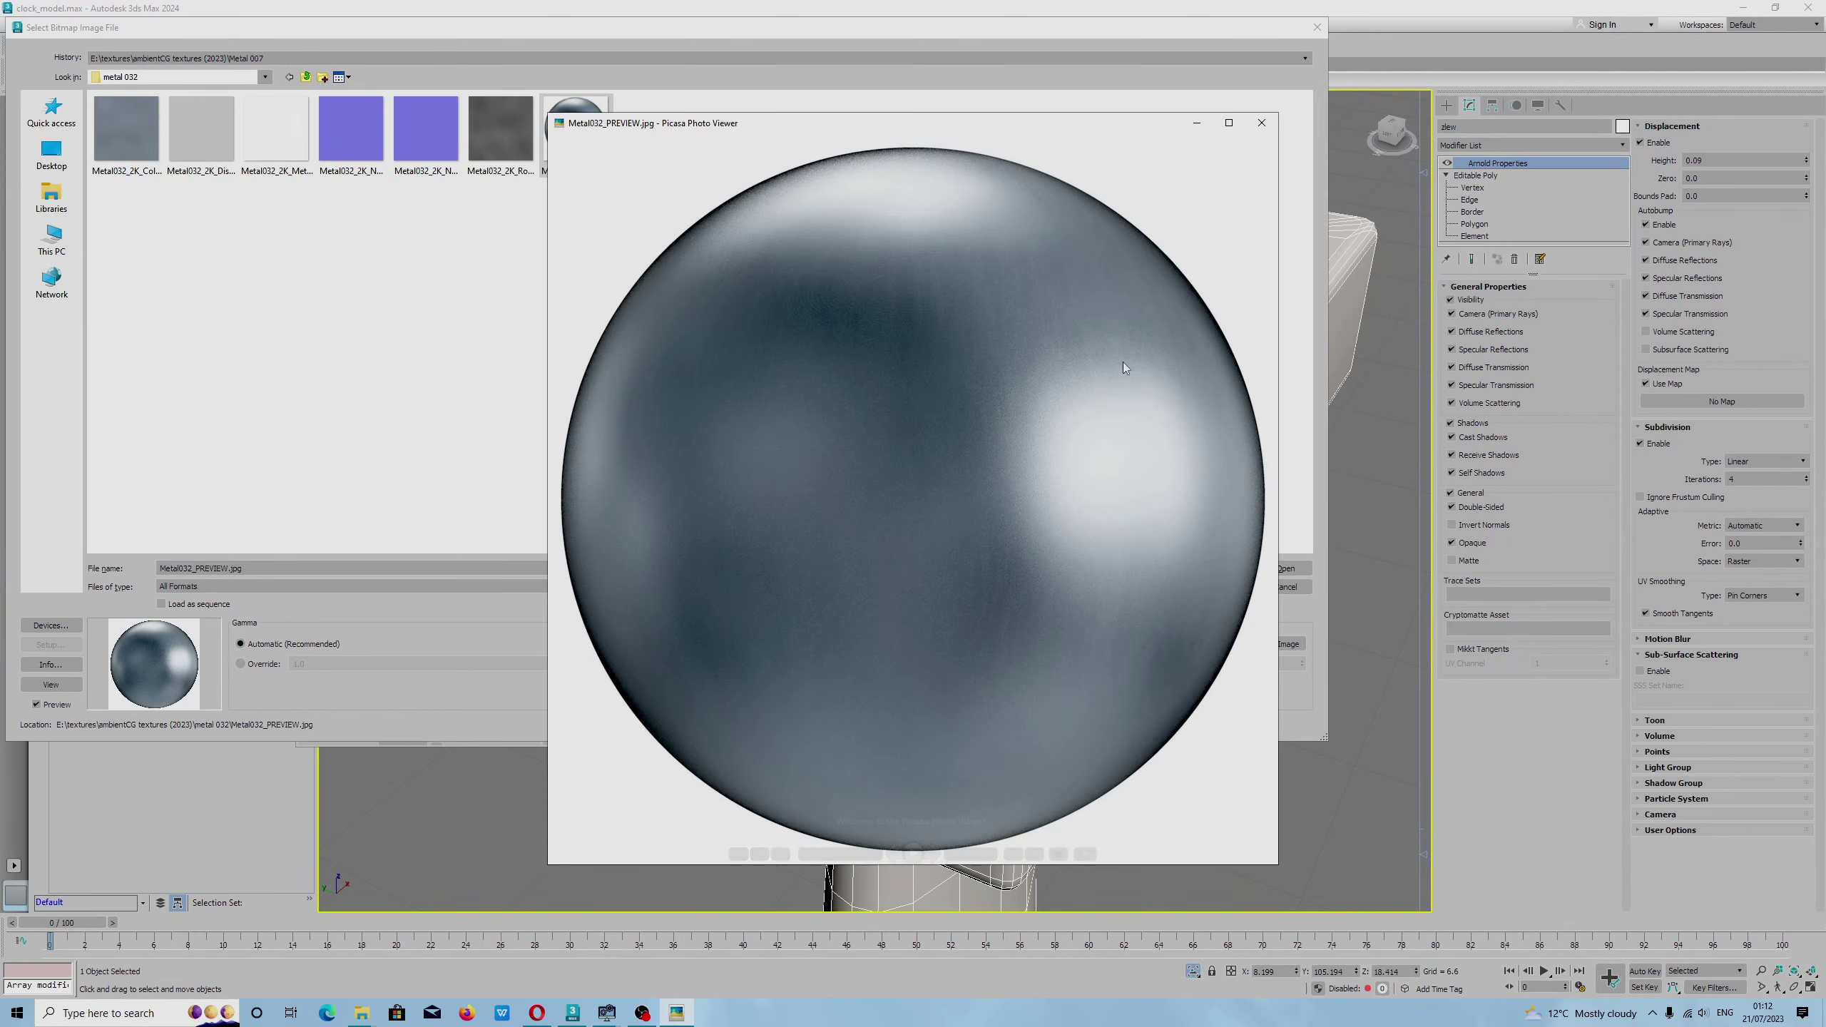
left_click(1261, 122)
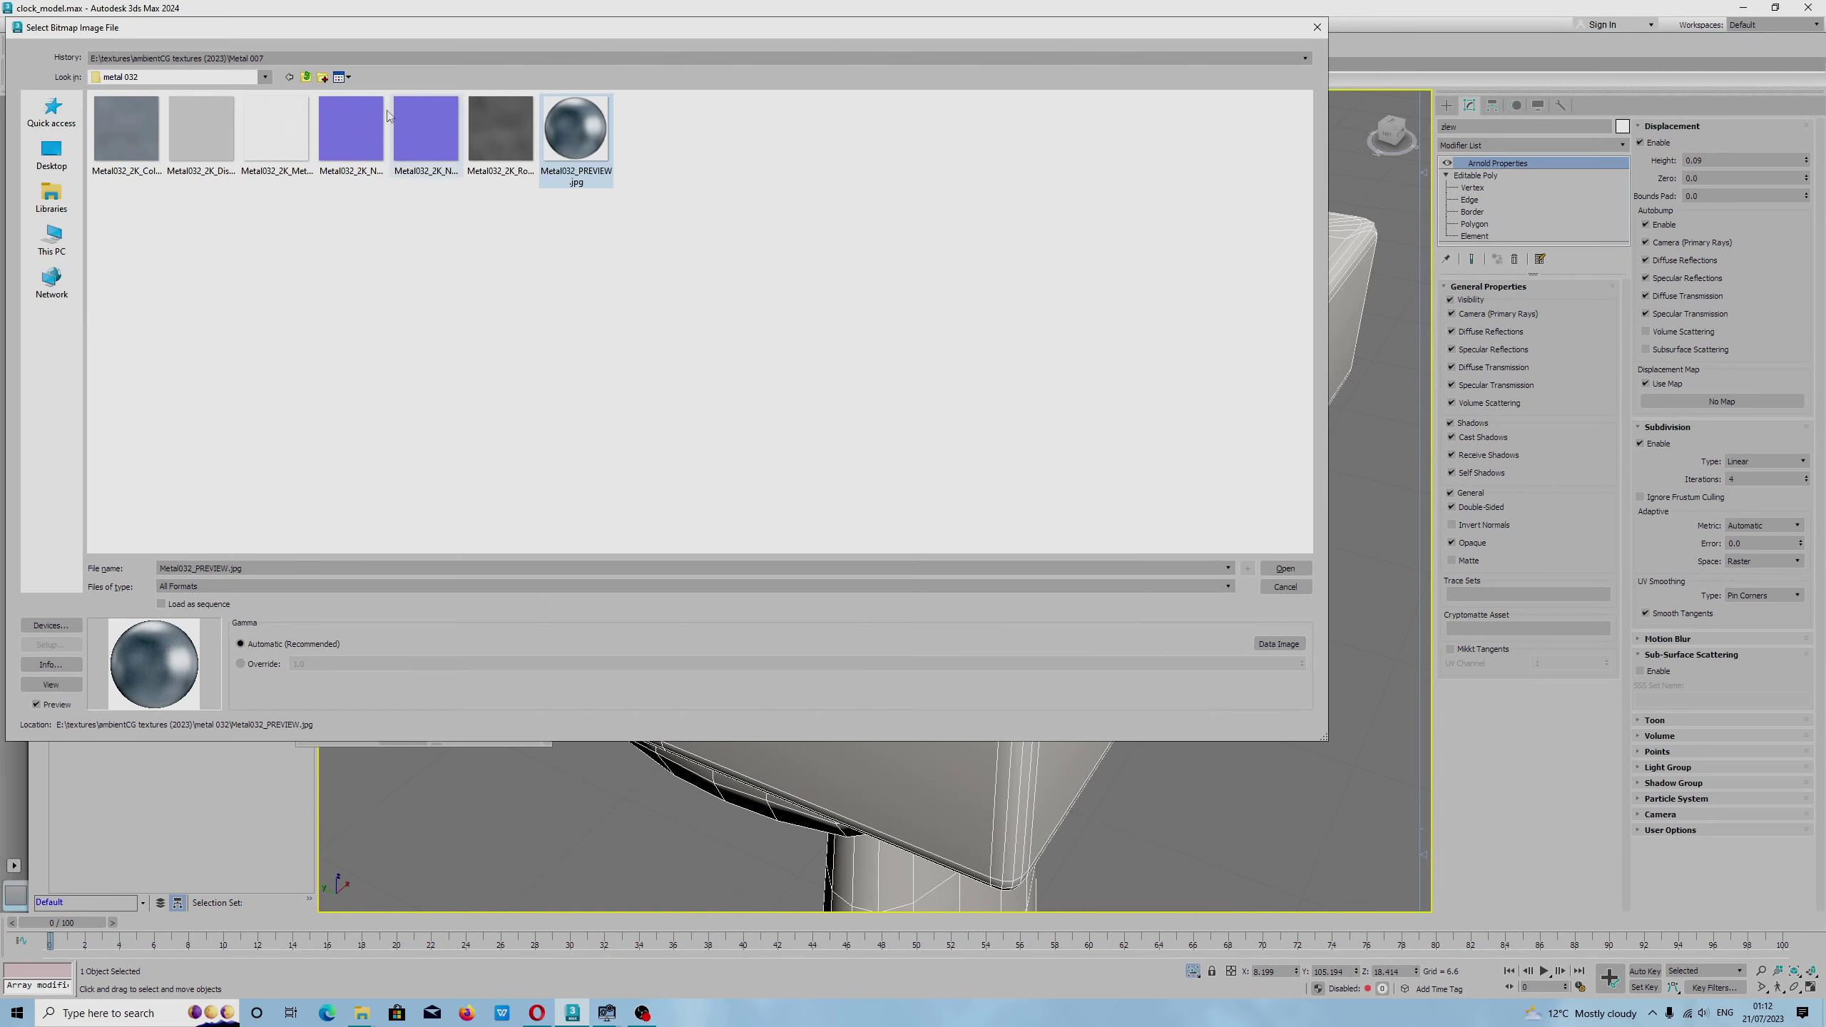
Load Metal032_2K_Displacement.jpg as the displacement map with gamma overridden to 1.0.
left_click(208, 133)
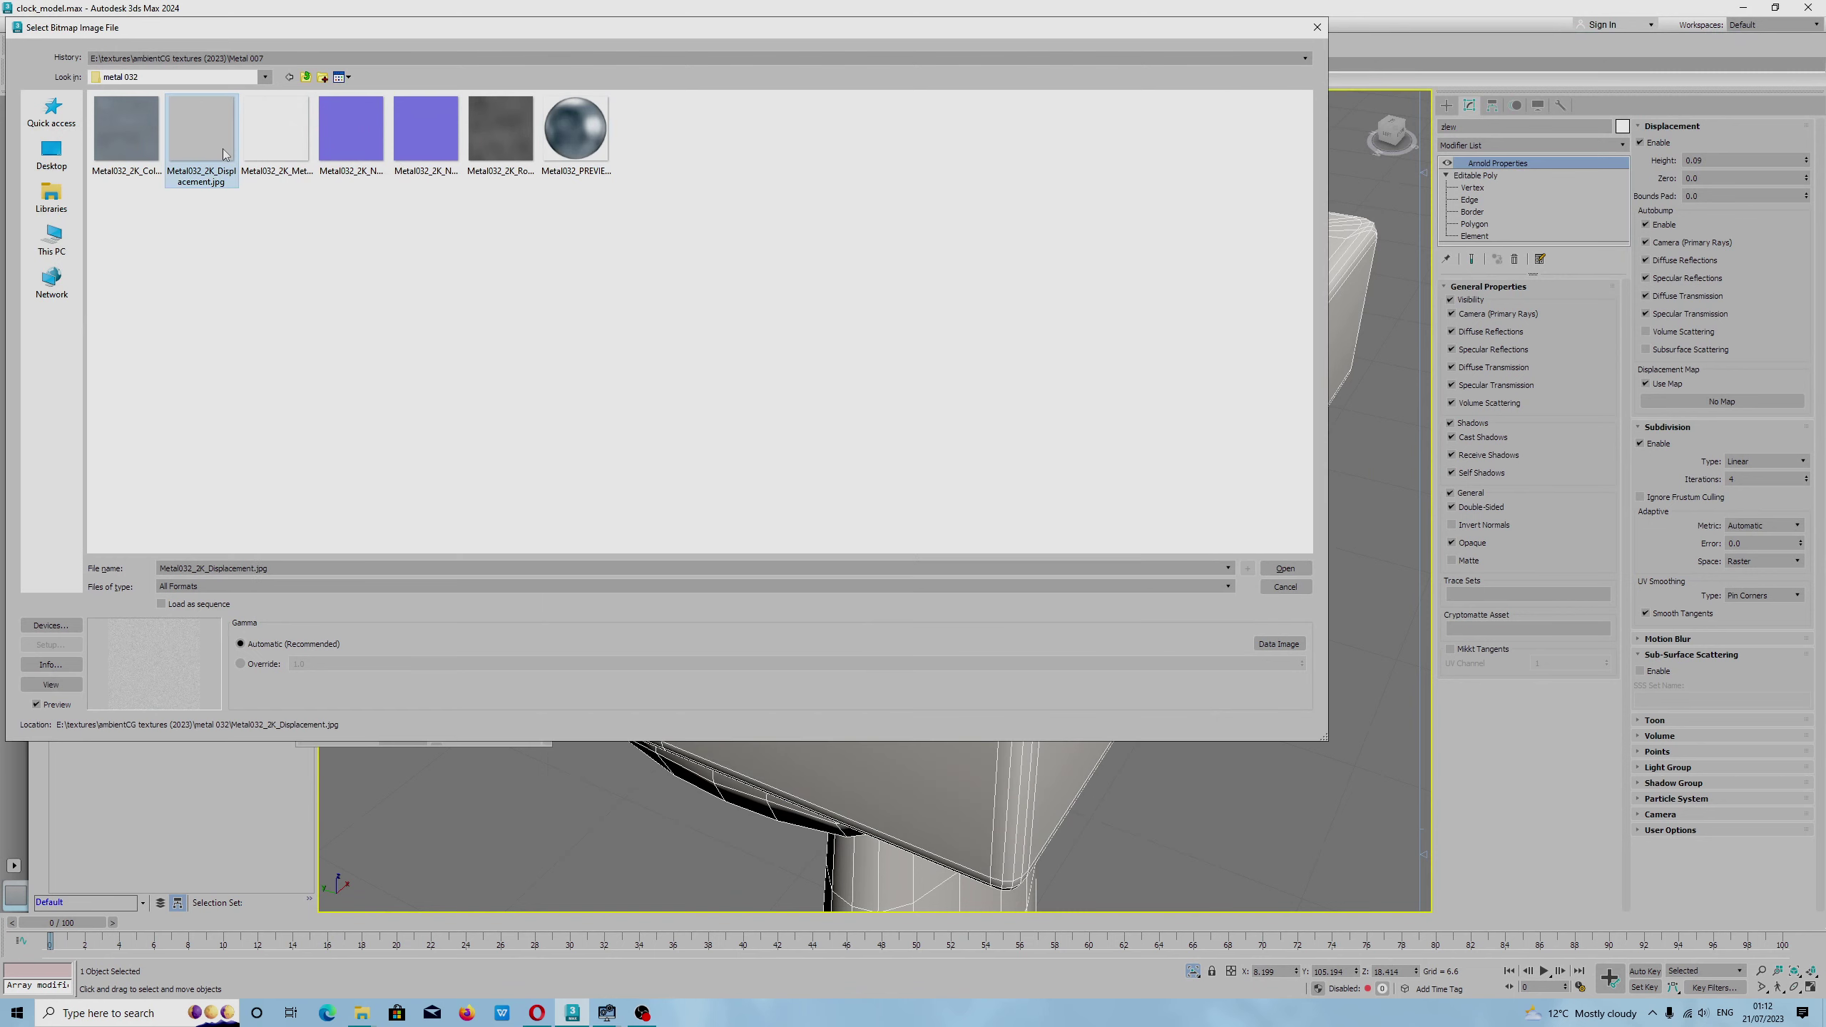
left_click(241, 664)
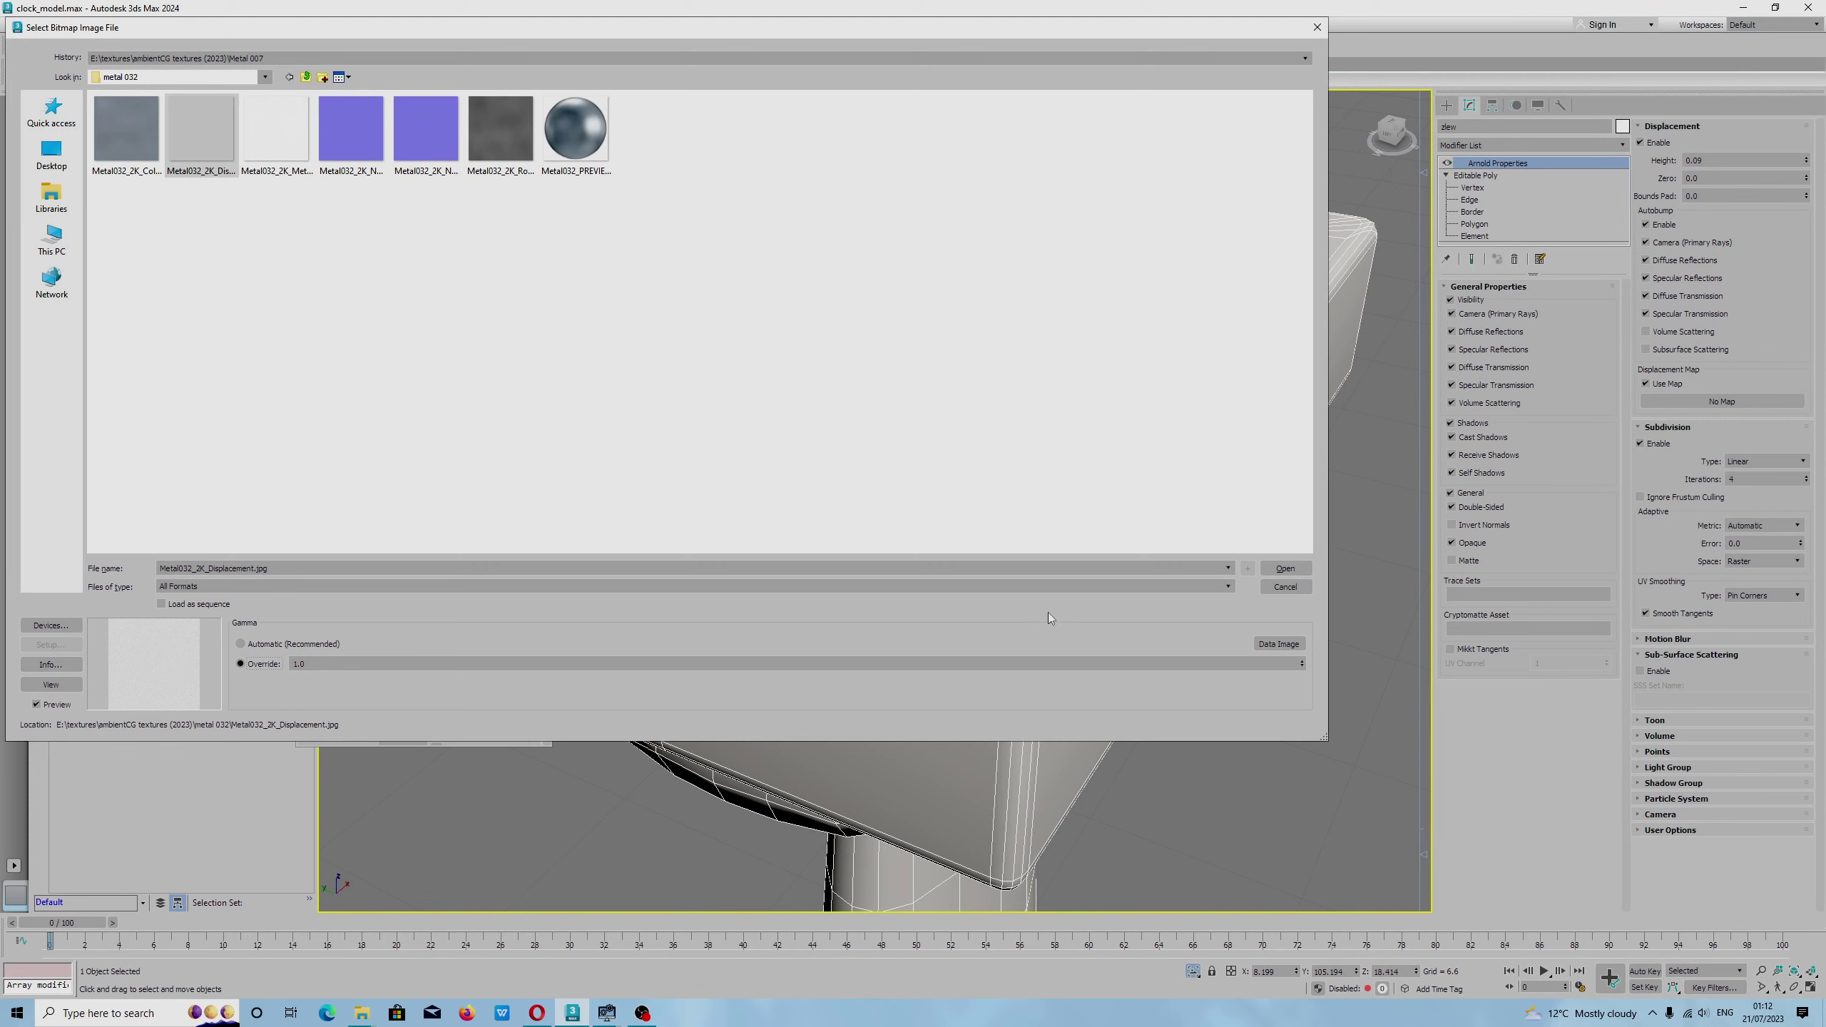
left_click(1285, 568)
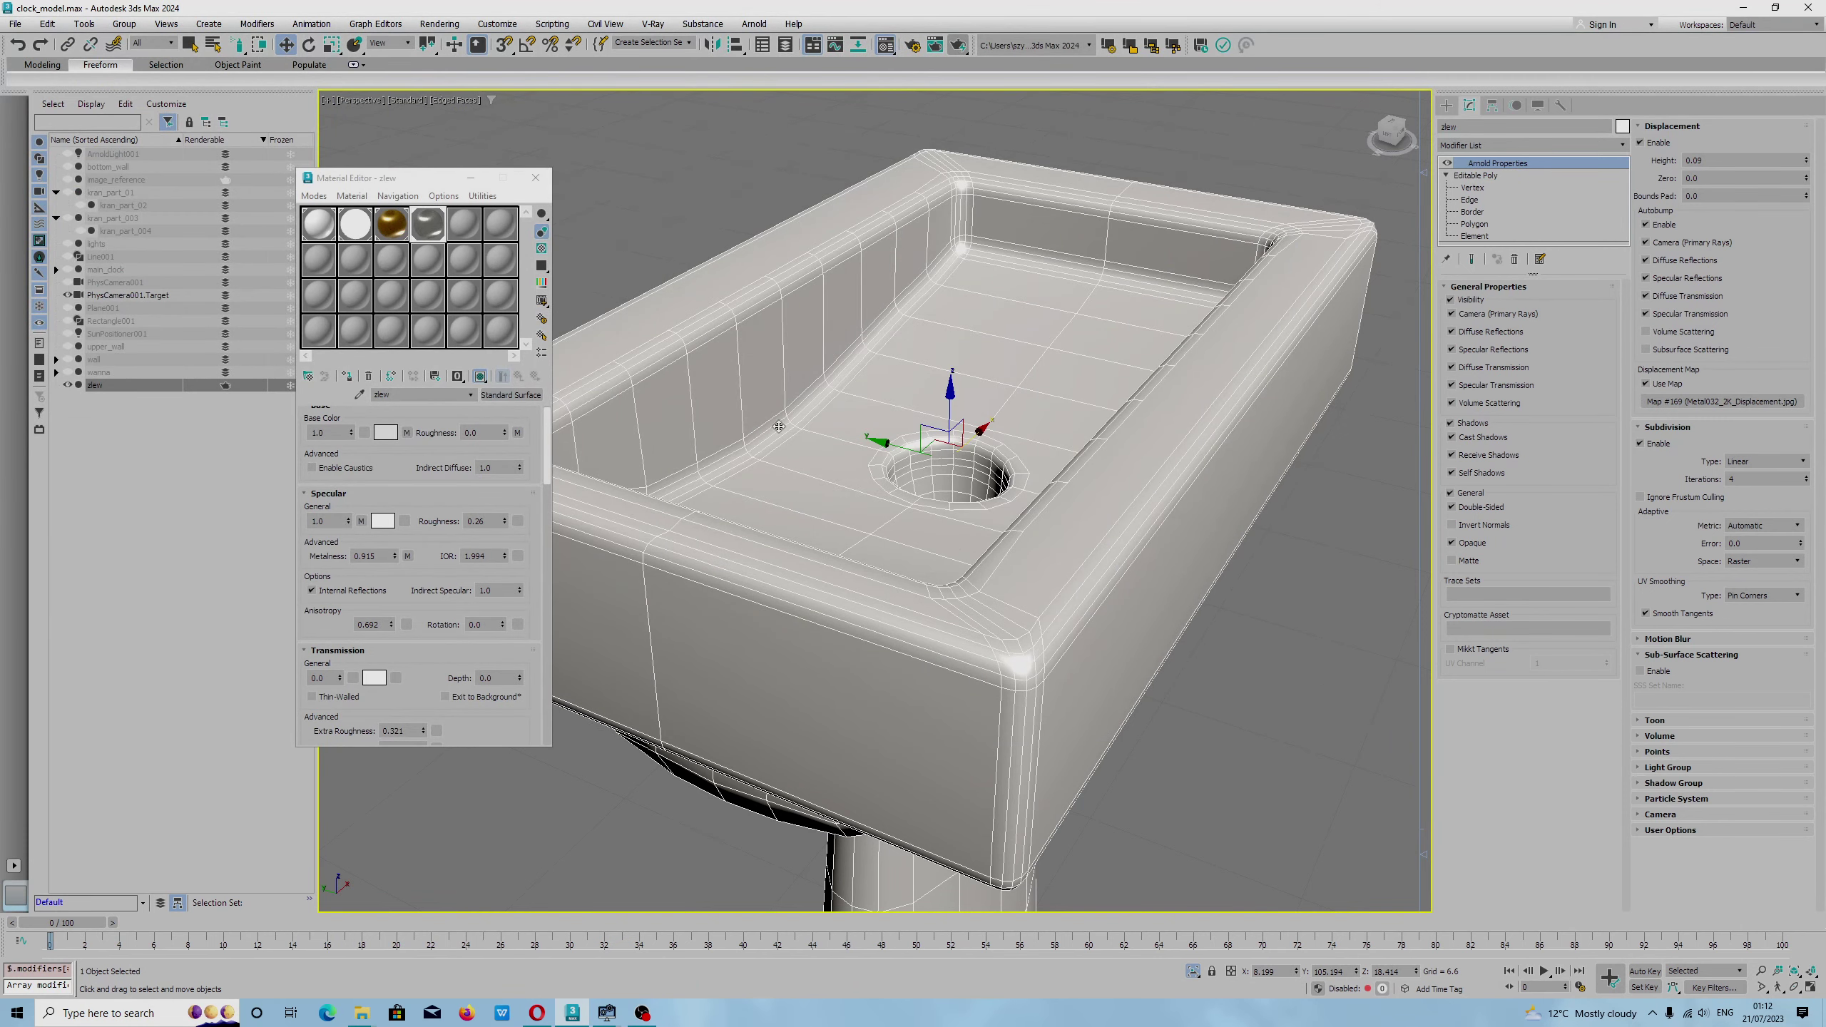
Save the current scene, then save it again over the existing file toaleta polska 2023.max.
left_click(14, 23)
left_click(43, 148)
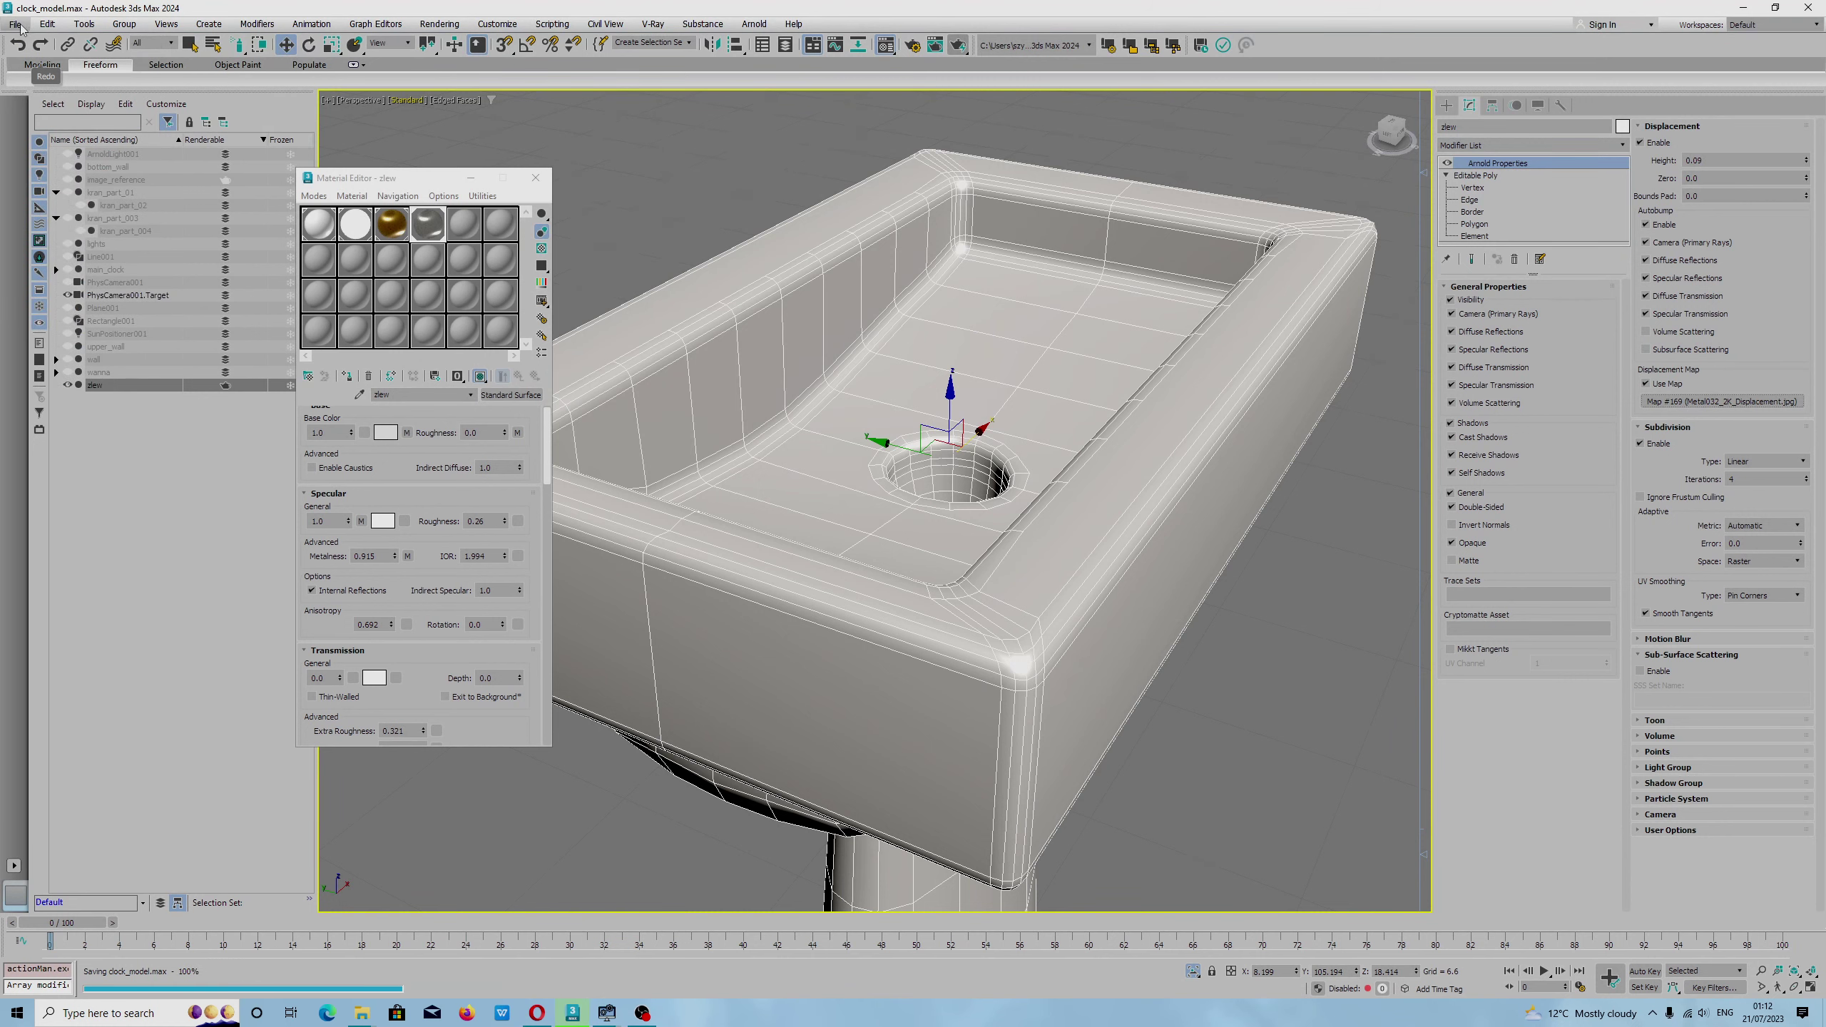
left_click(15, 23)
left_click(37, 165)
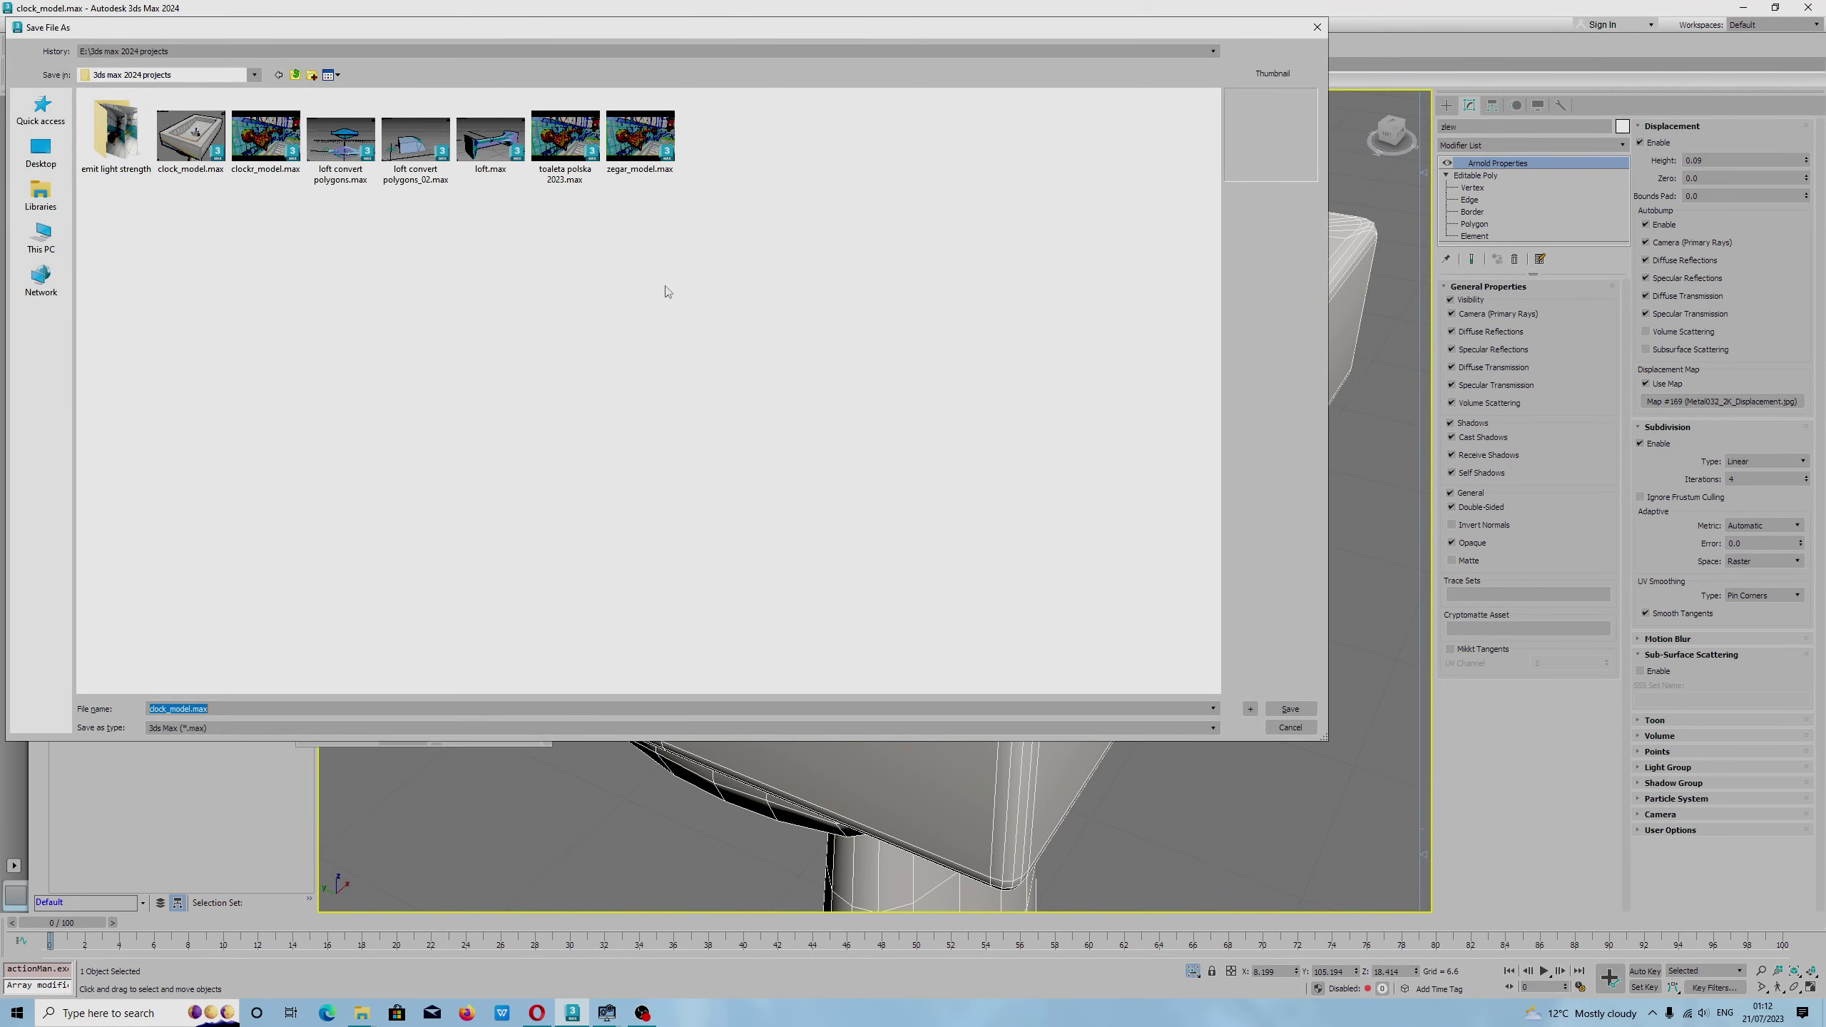
left_click(572, 147)
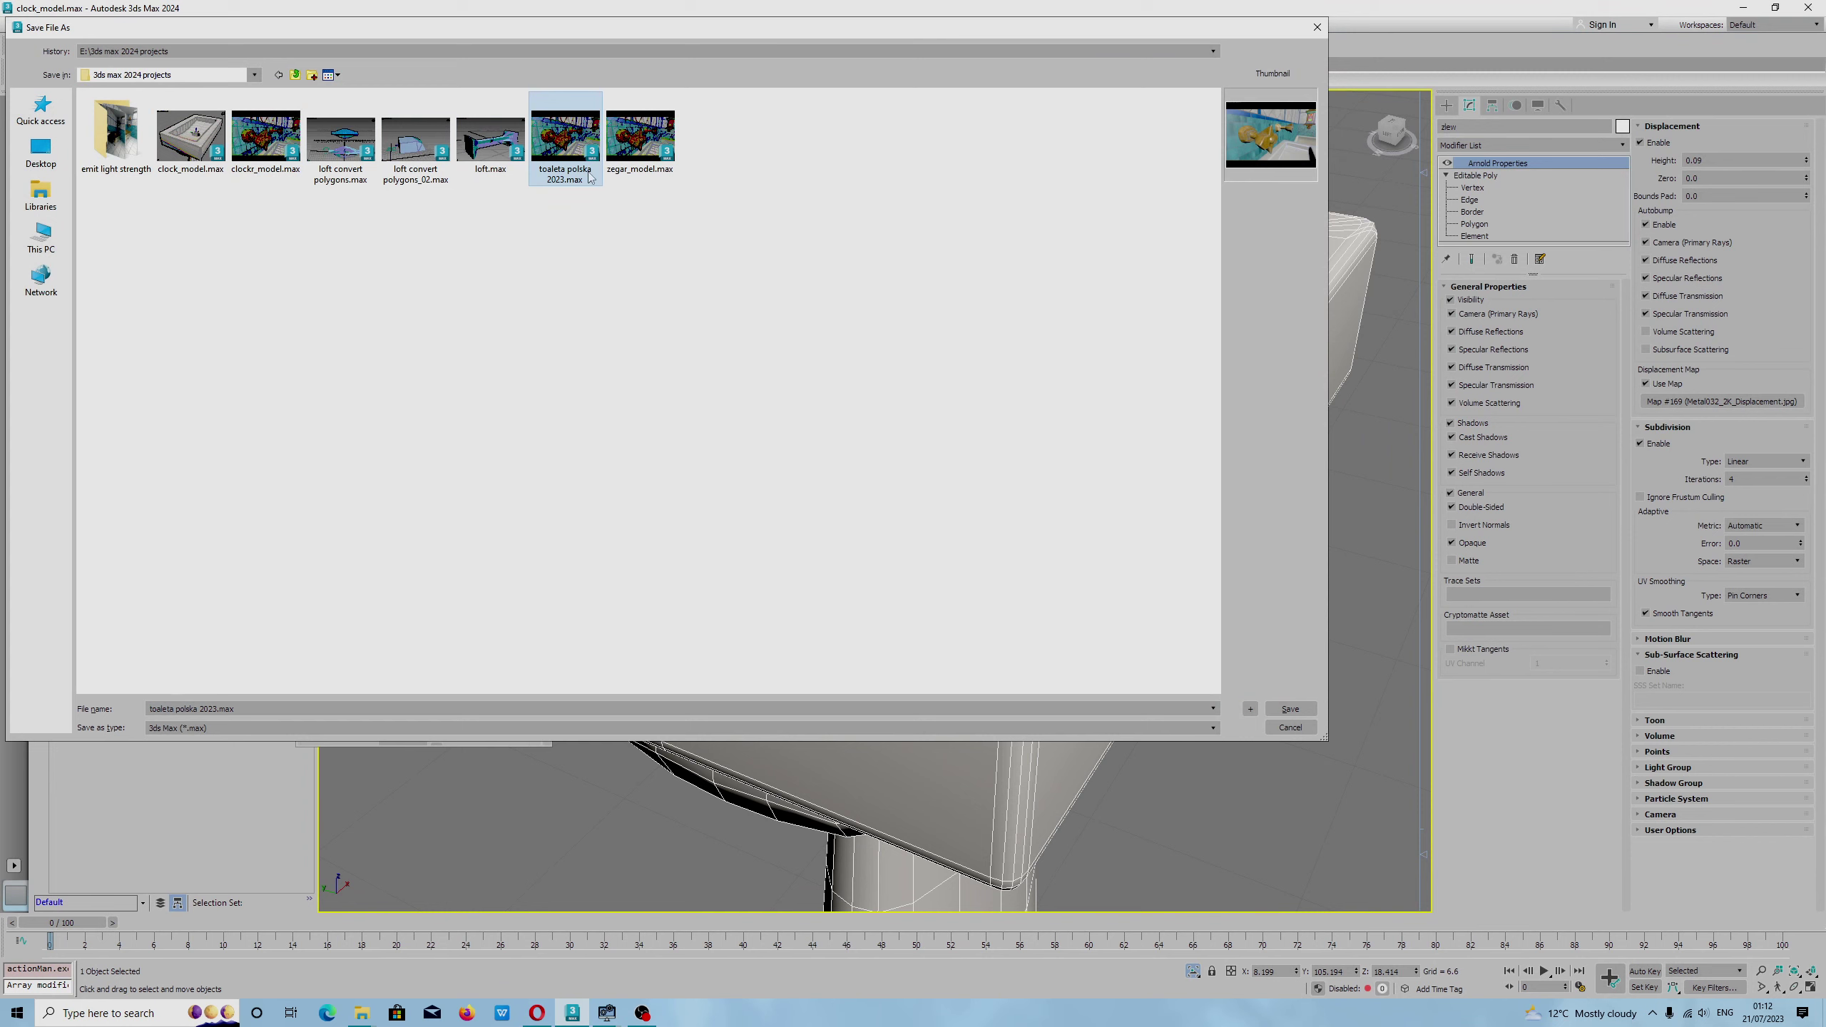
left_click(1291, 708)
left_click(931, 524)
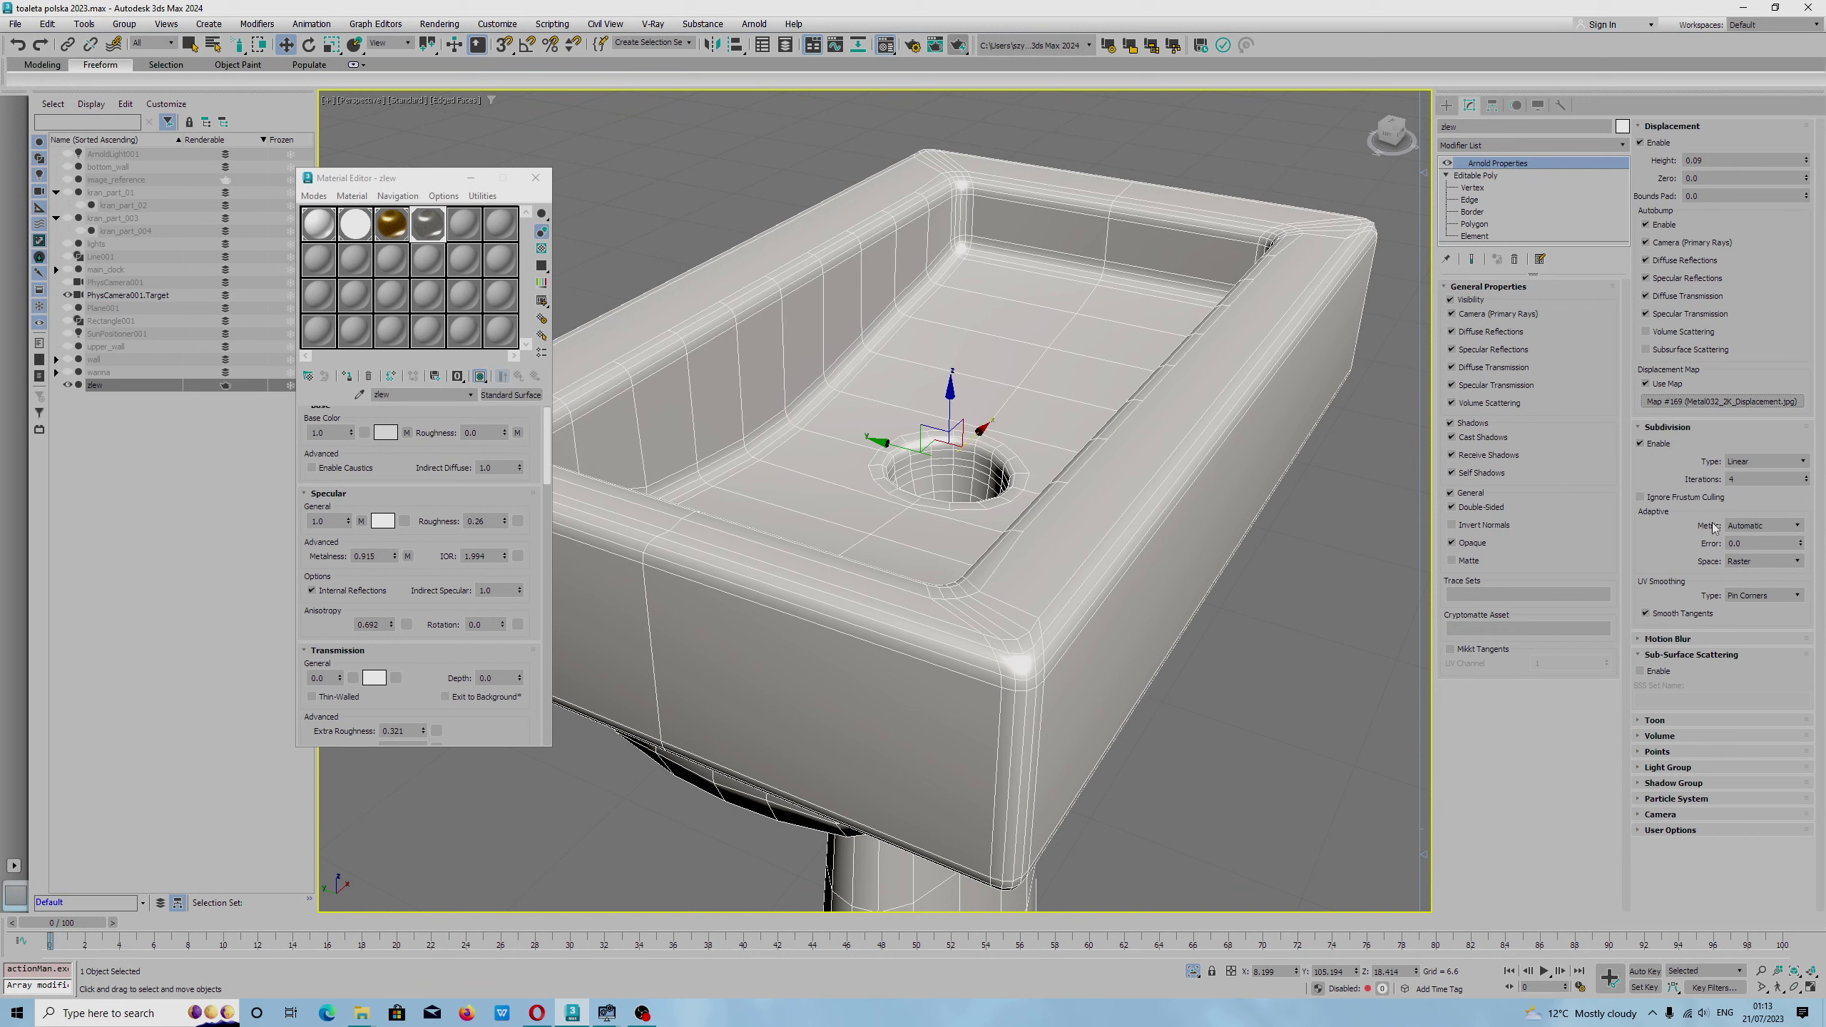
Set the sink's displacement bounds padding to 0.2.
left_click(1759, 466)
left_click(1807, 198)
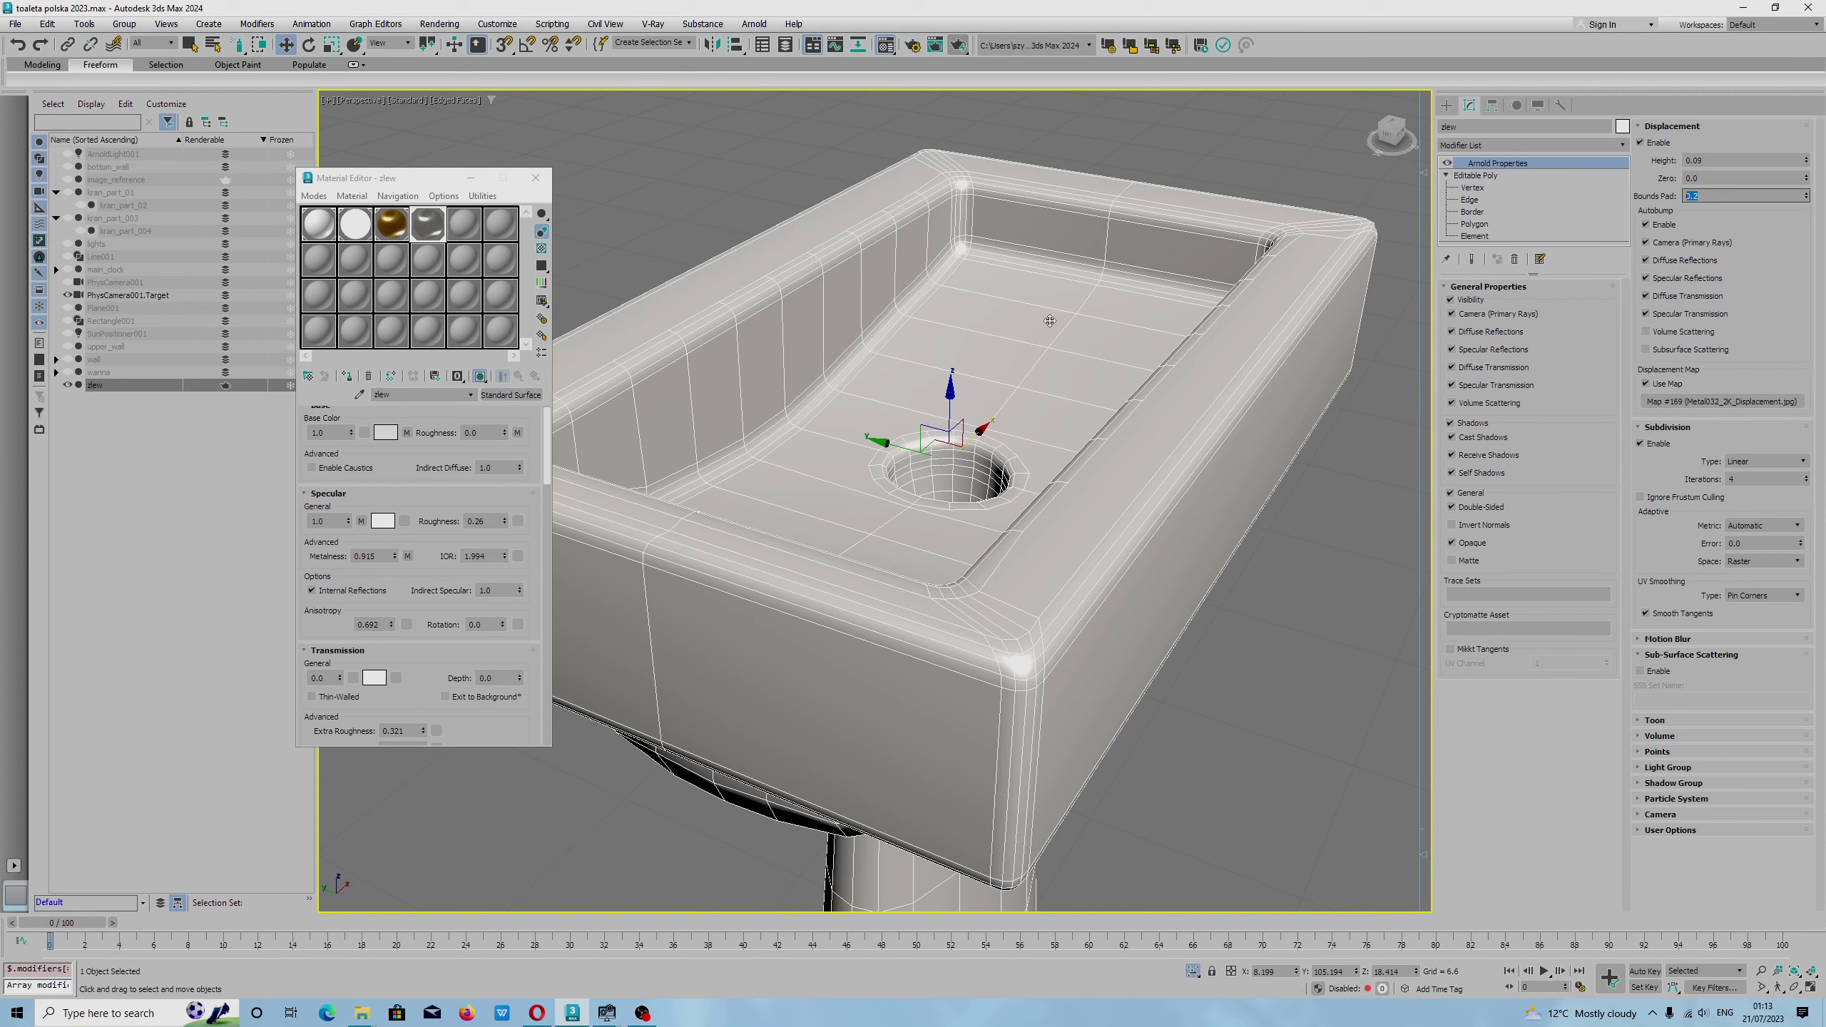
key("Tab")
left_click(642, 1015)
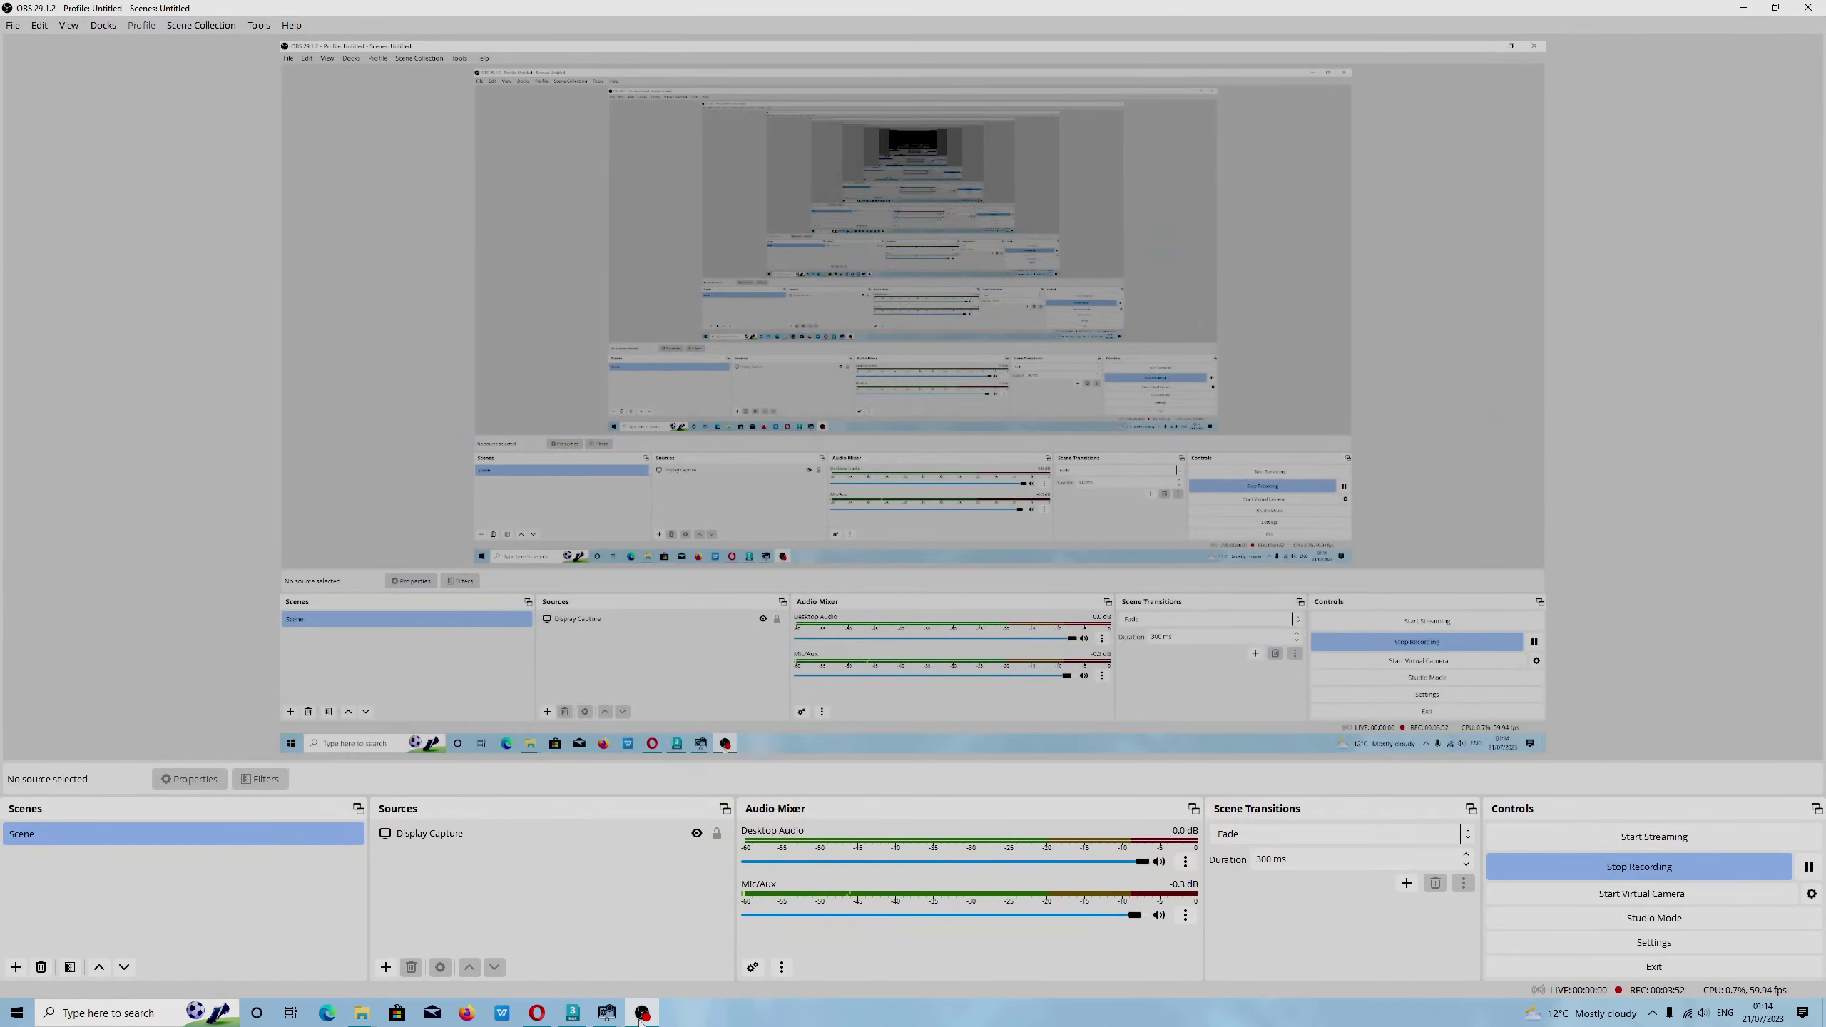
left_click(642, 1015)
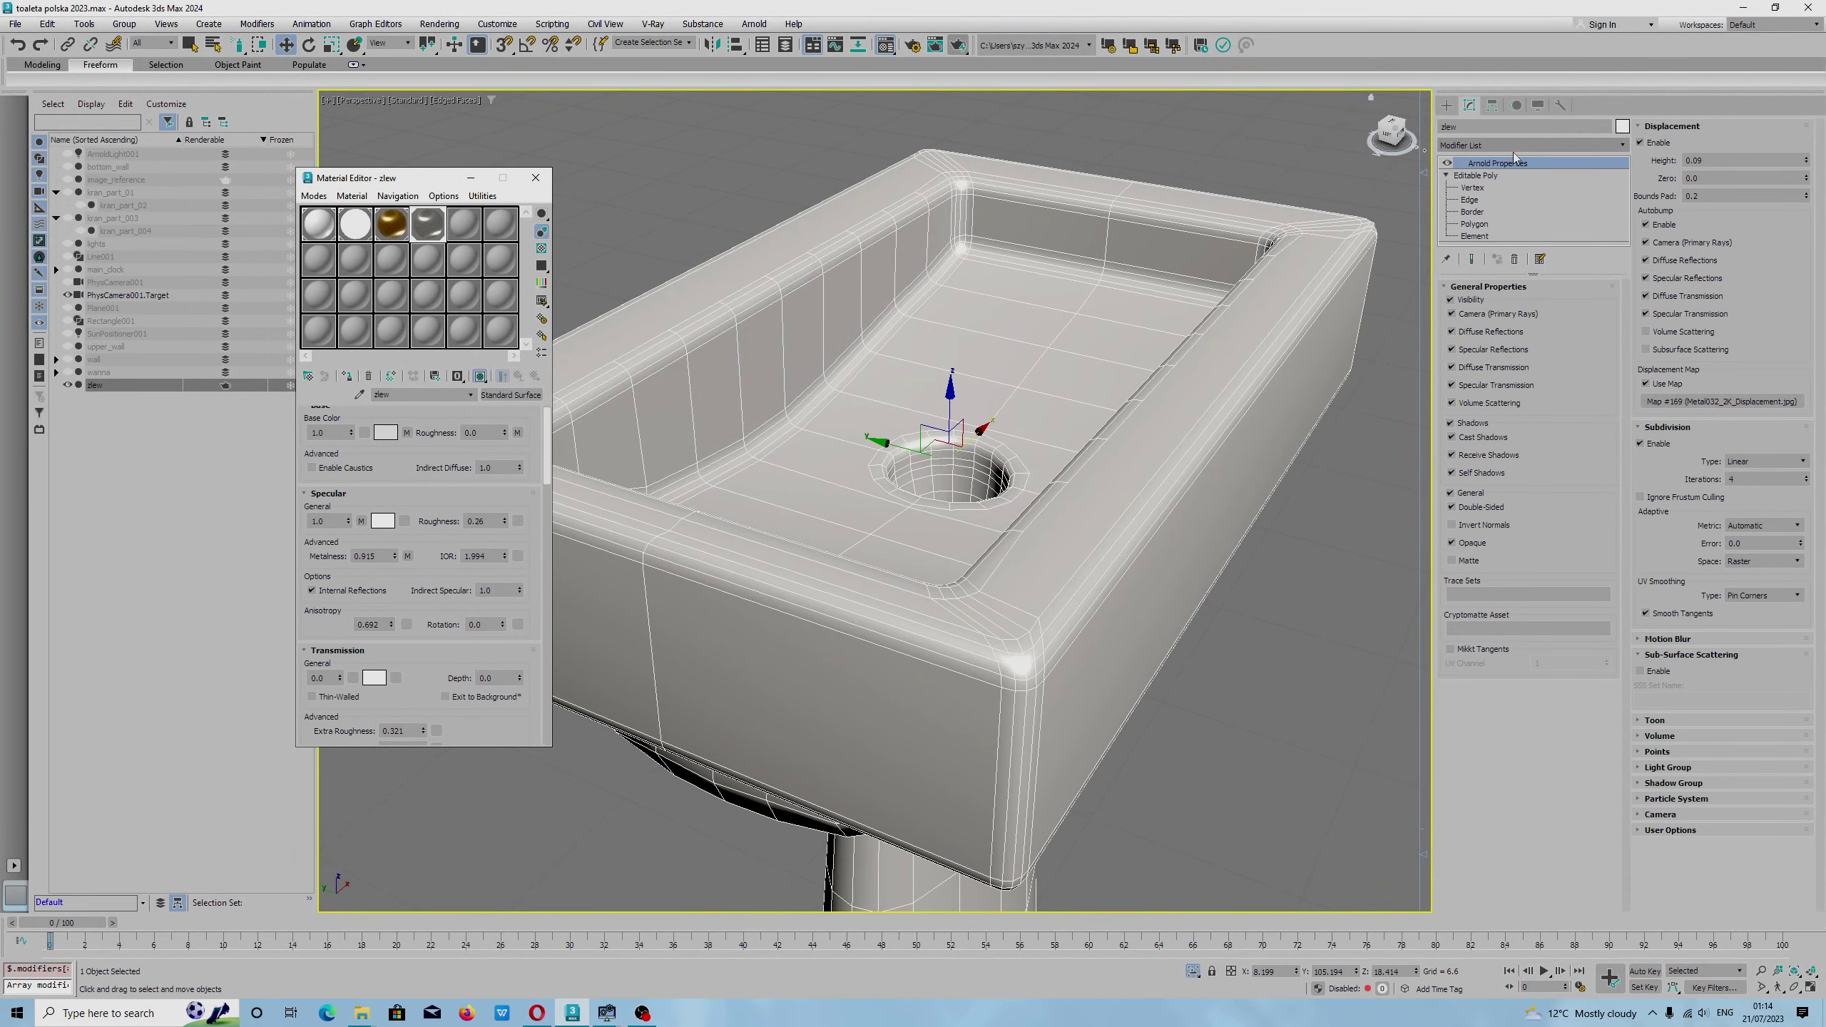
Copy the Arnold Properties modifier from the sink's modifier stack.
right_click(1515, 167)
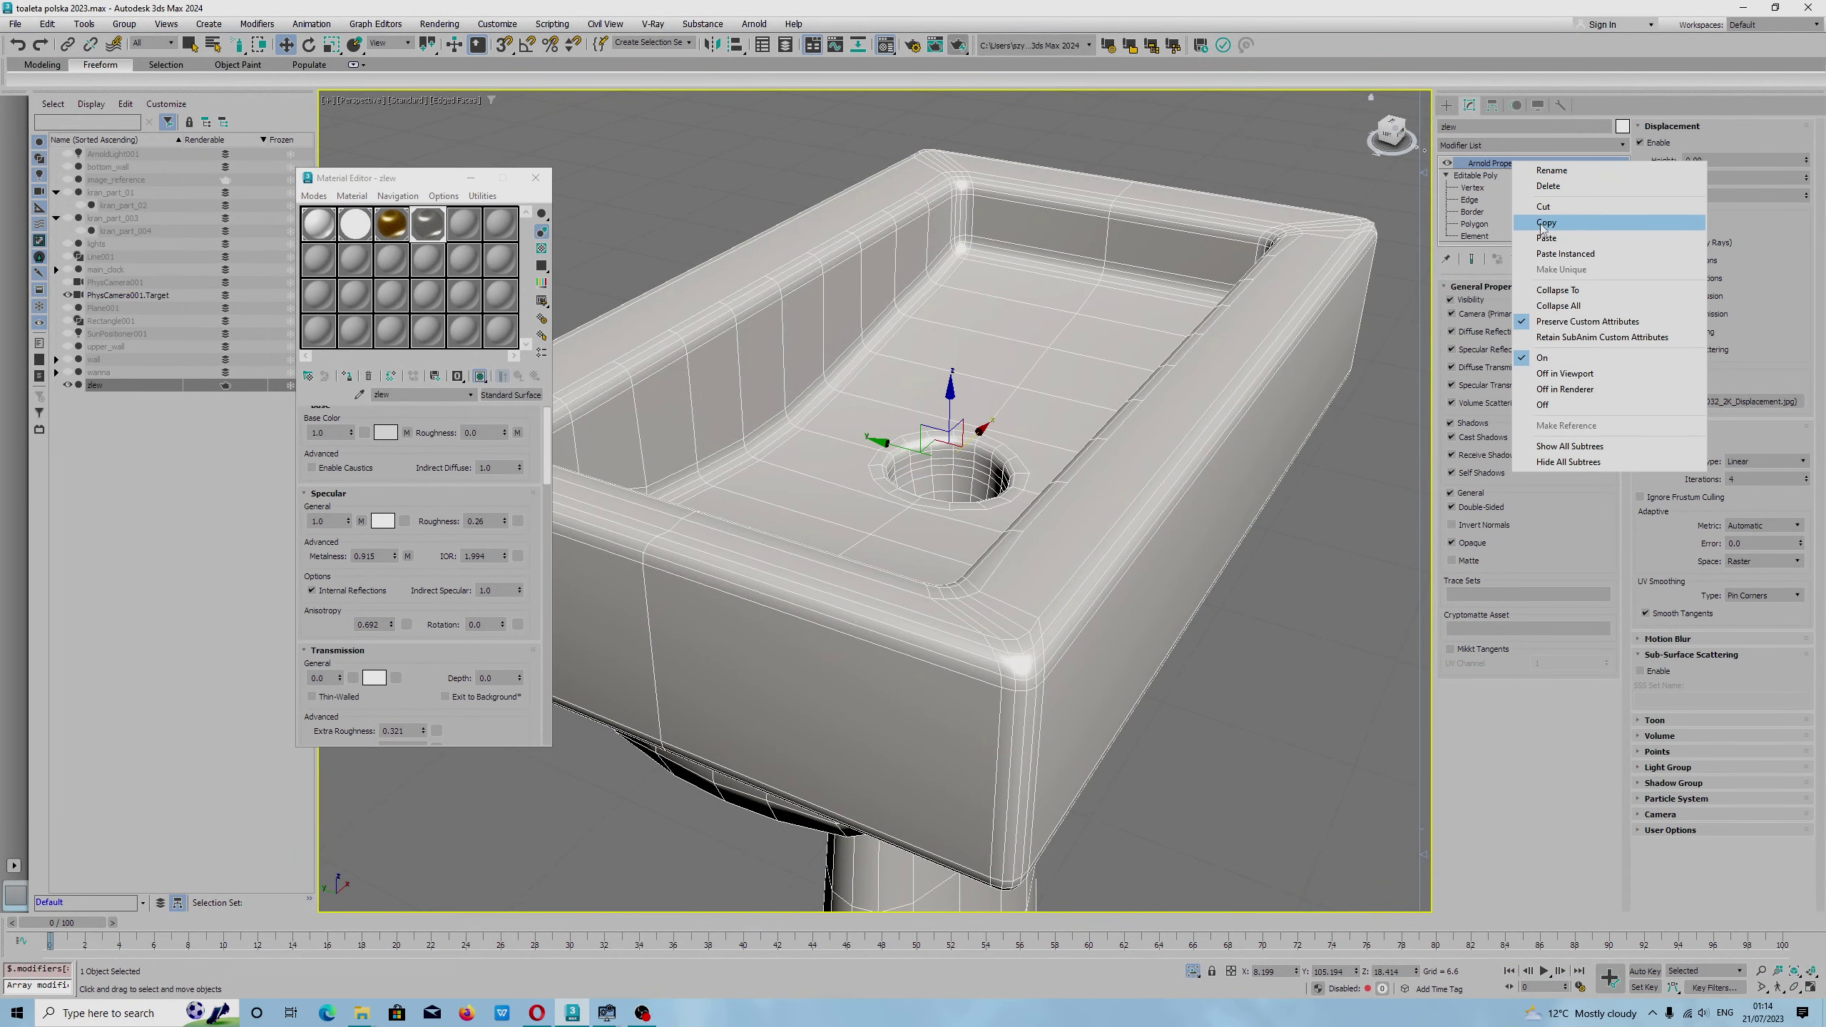
left_click(895, 874)
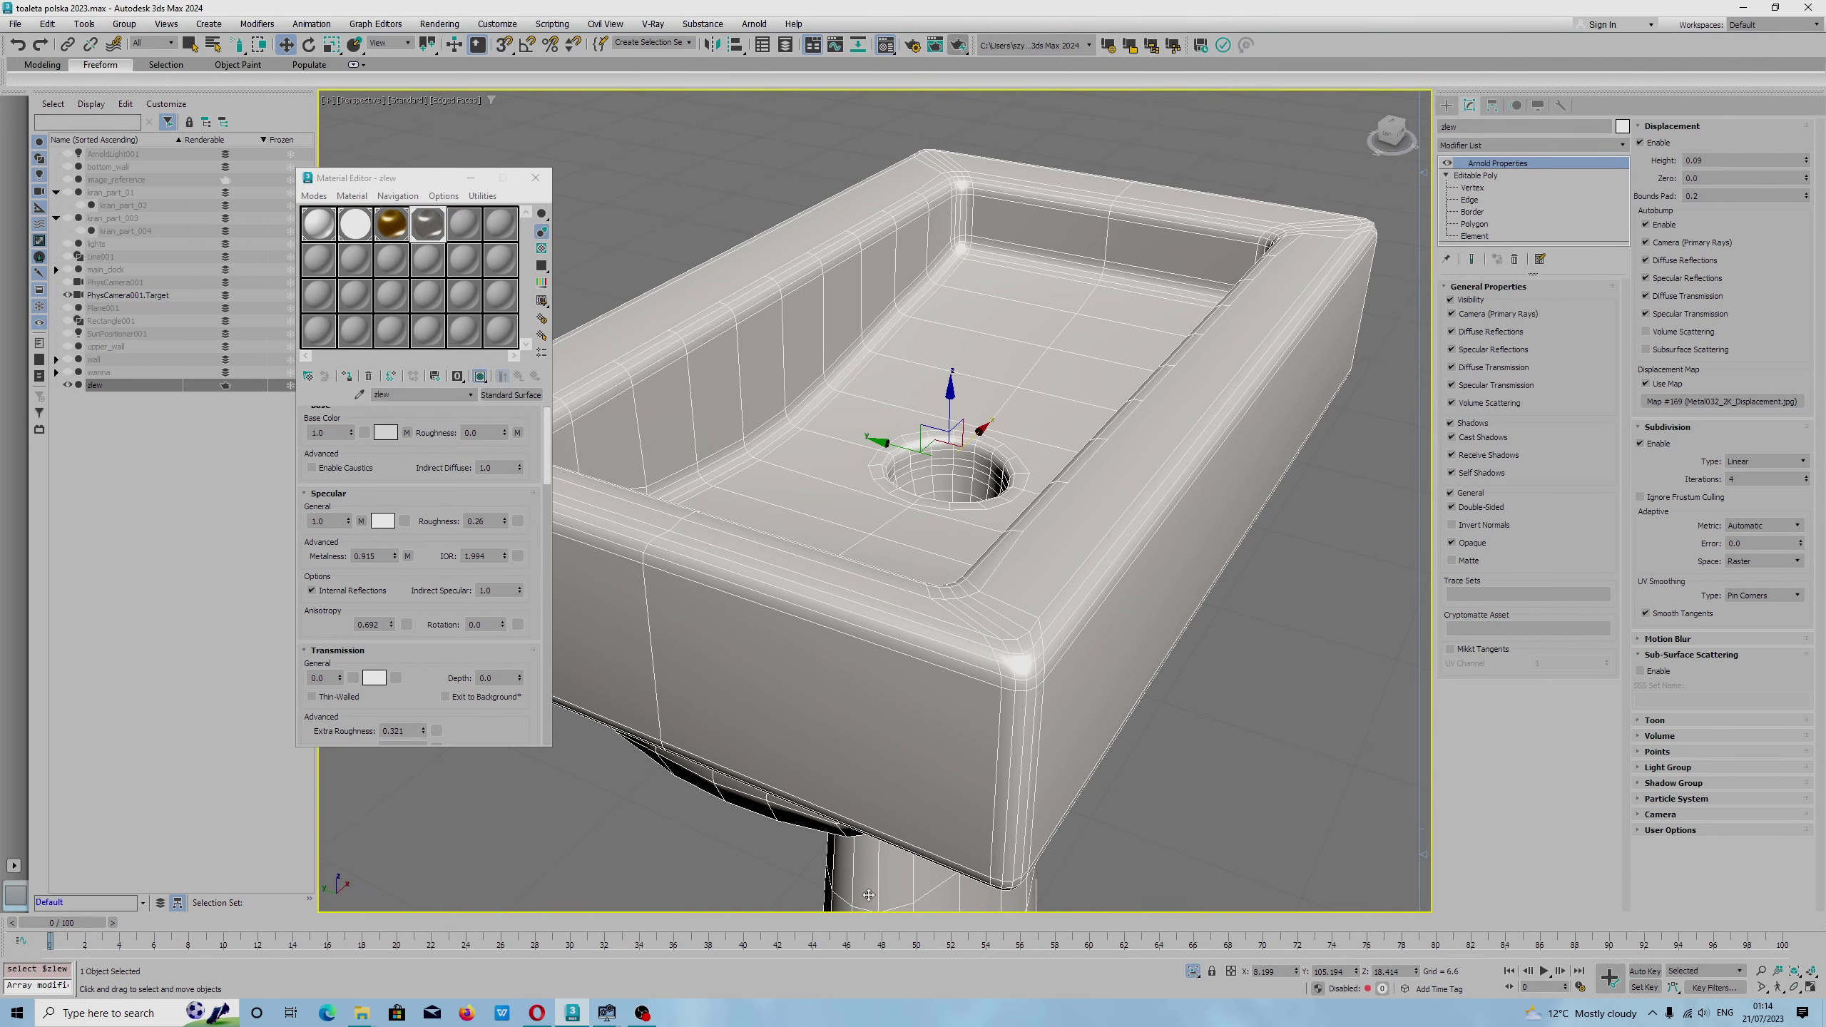
left_click(959, 46)
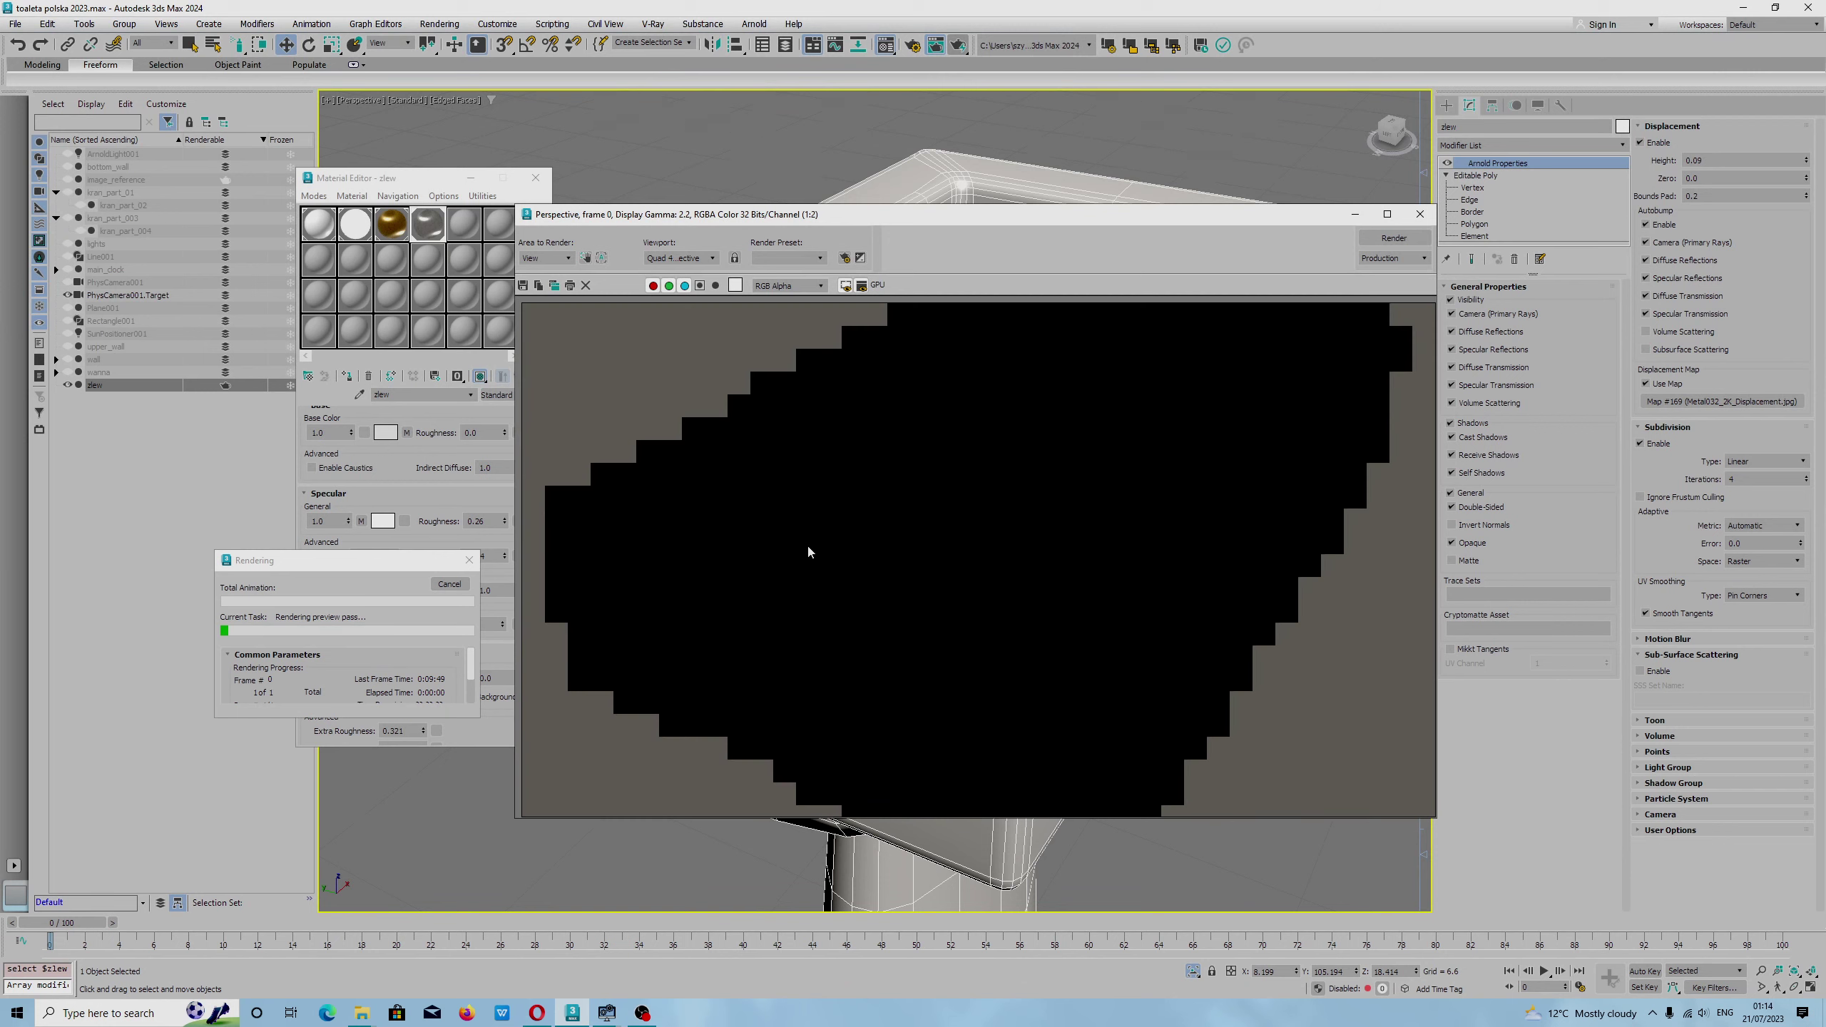
left_click(450, 584)
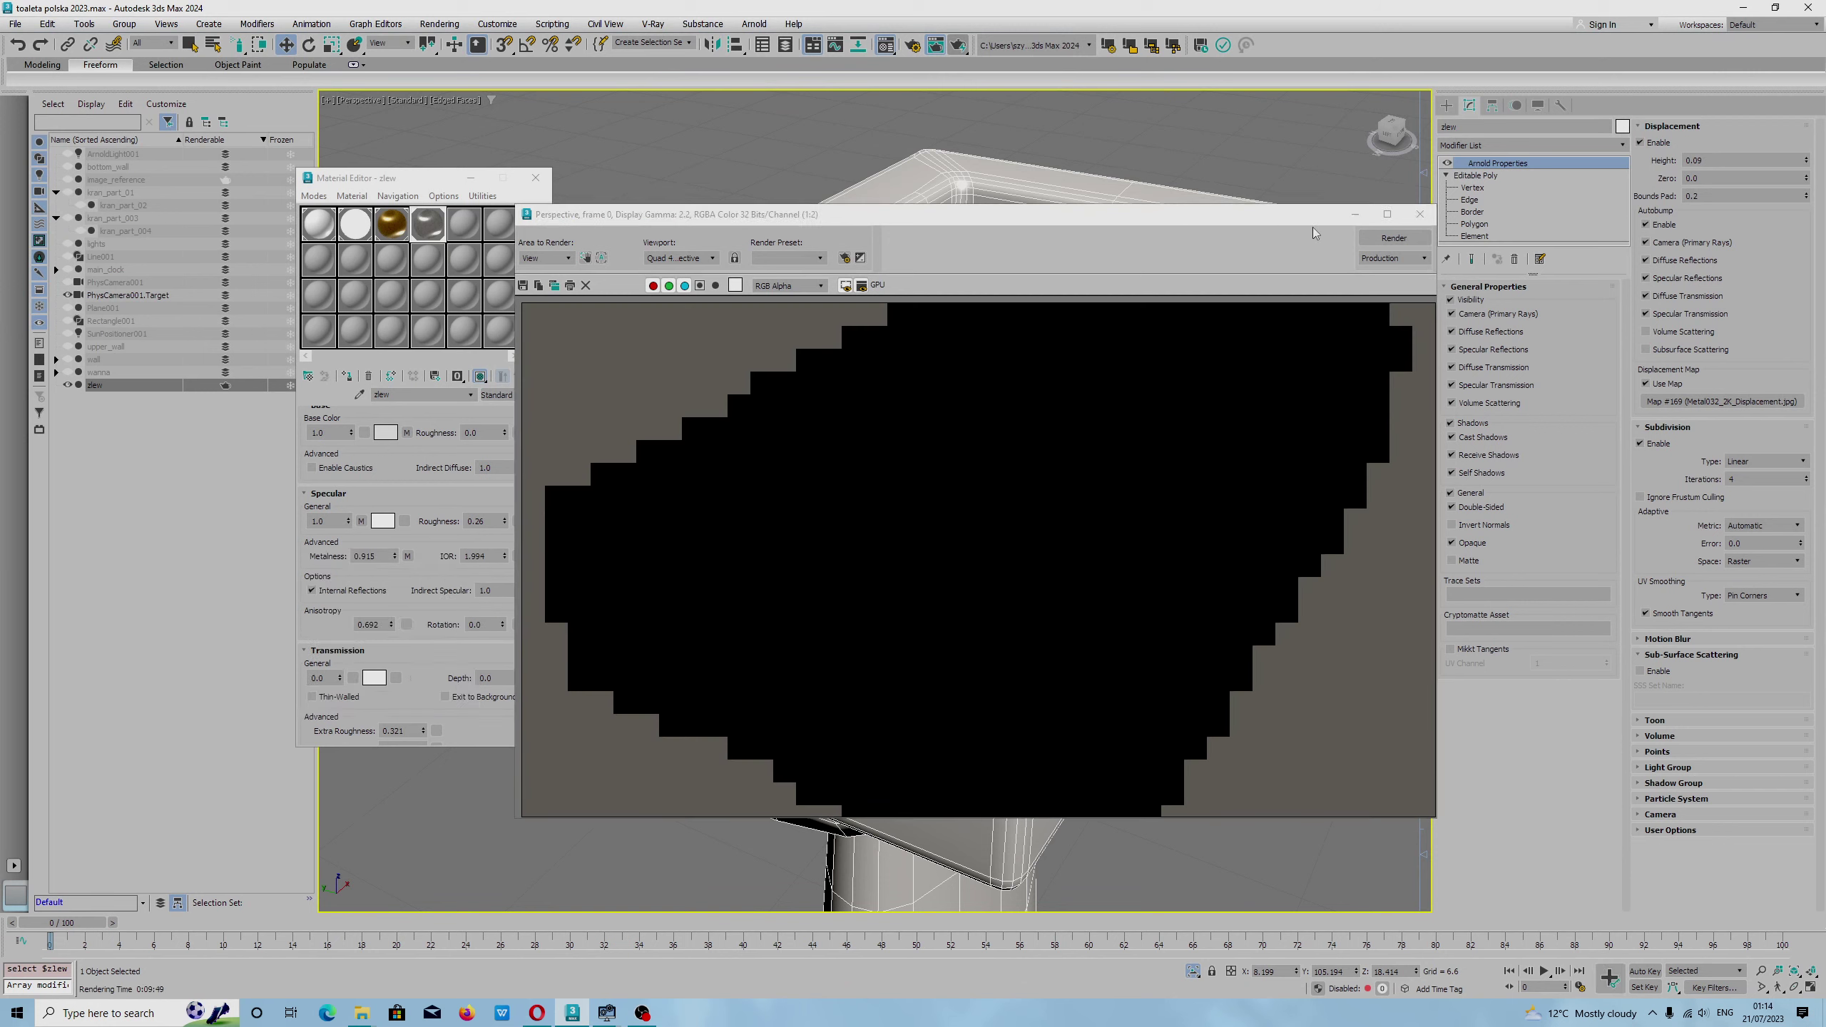
left_click(1420, 213)
End the sink's isolation to restore the full bathroom scene and switch to the PhysCamera001 viewport.
right_click(1173, 573)
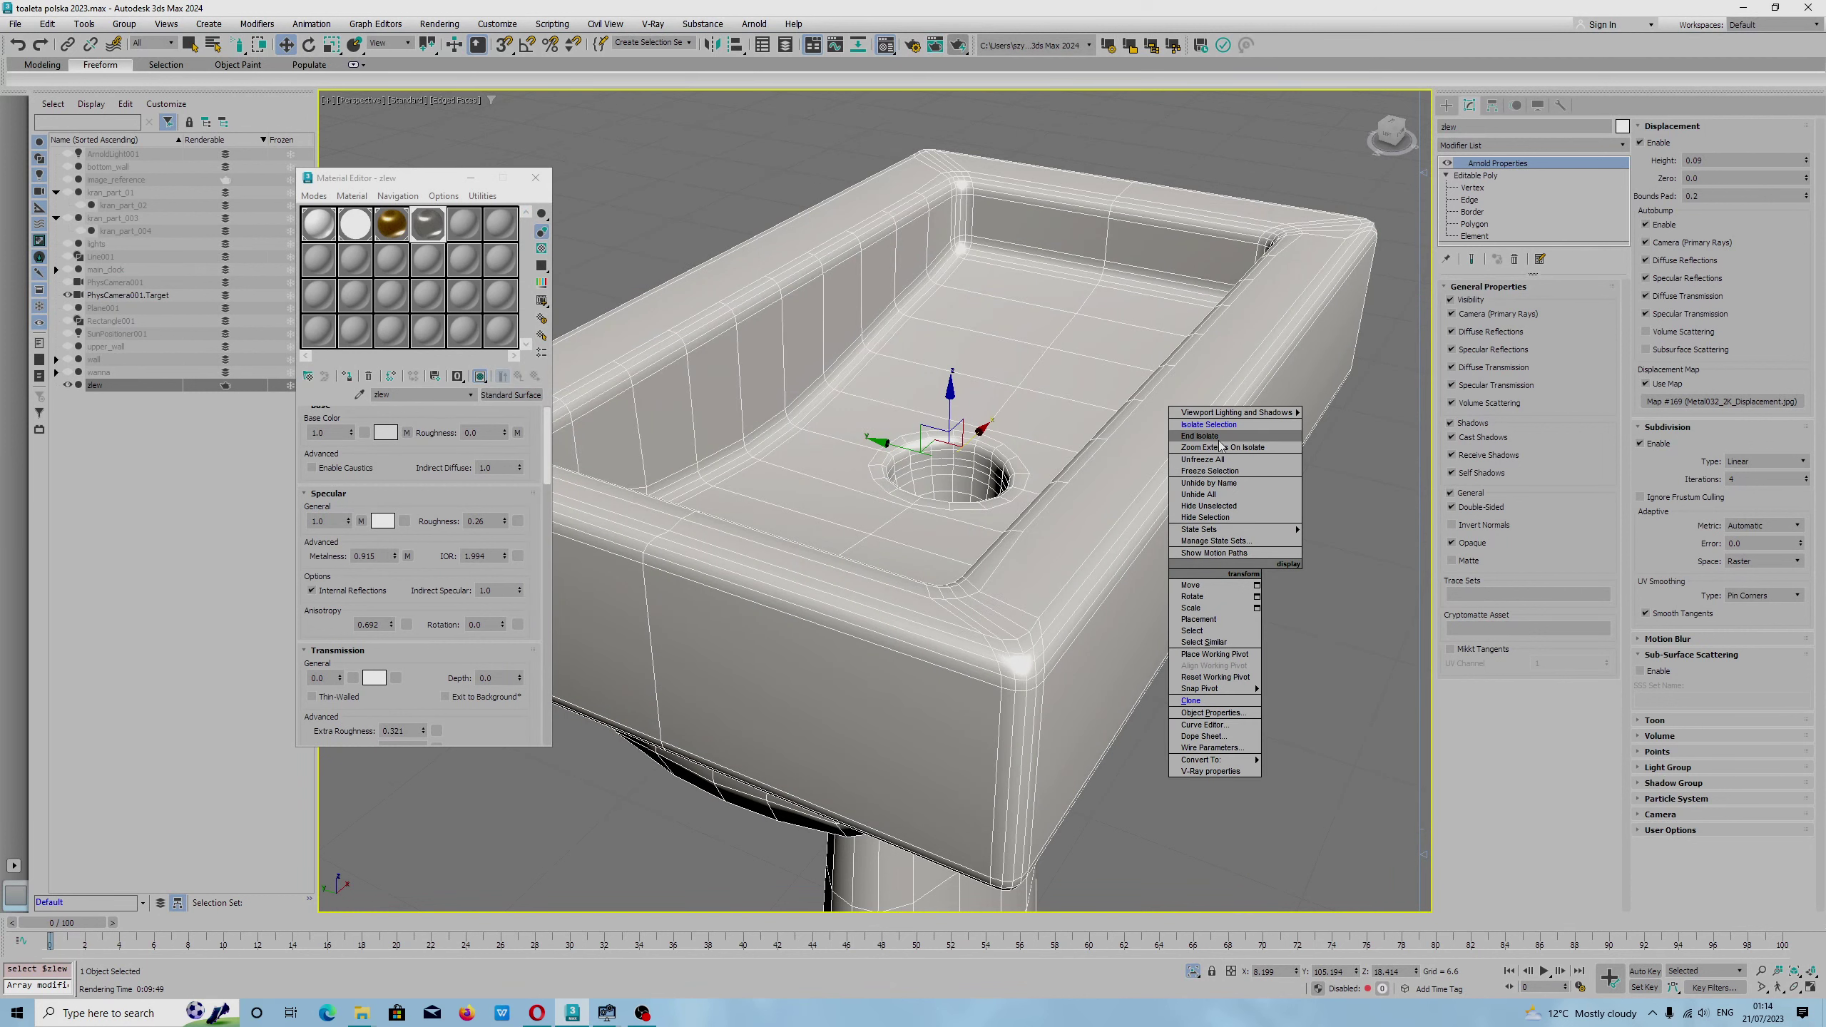
left_click(1218, 437)
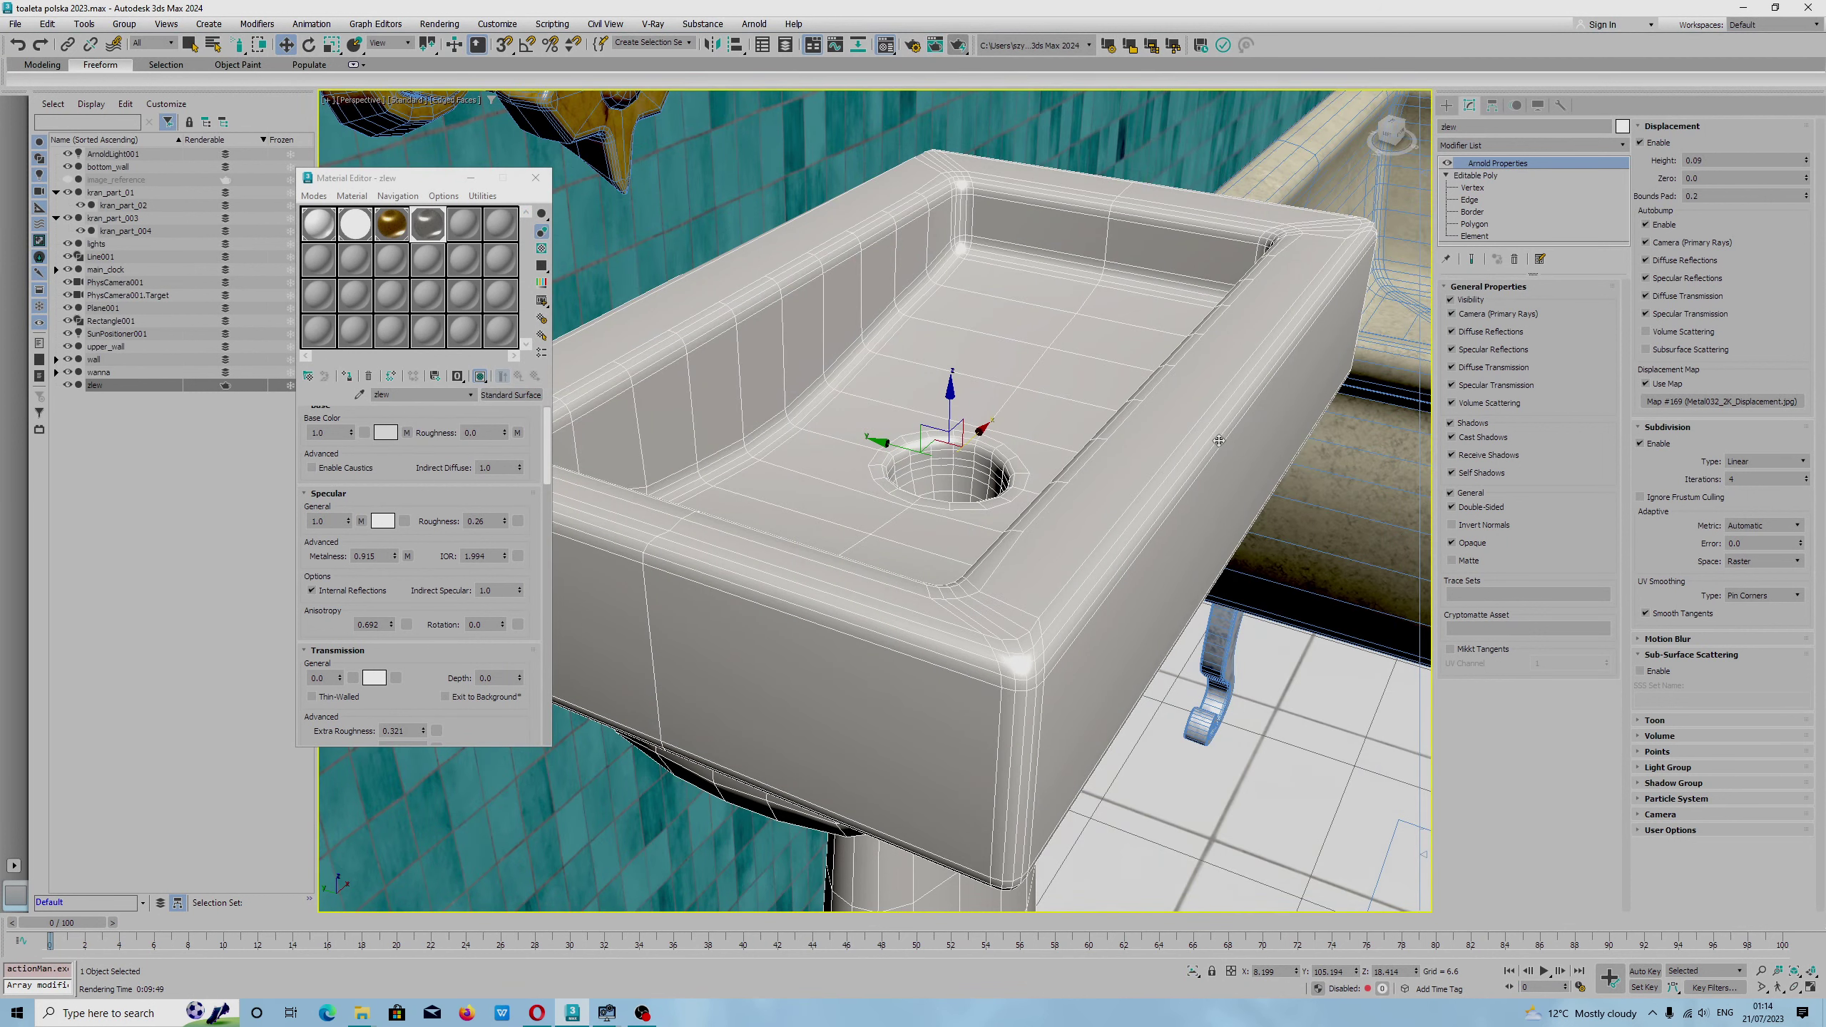
key("alt+w")
right_click(1258, 701)
key("alt+w")
Reposition PhysCamera001 with Walk Through to look down over the whole sink, and render the camera view.
left_click(1774, 988)
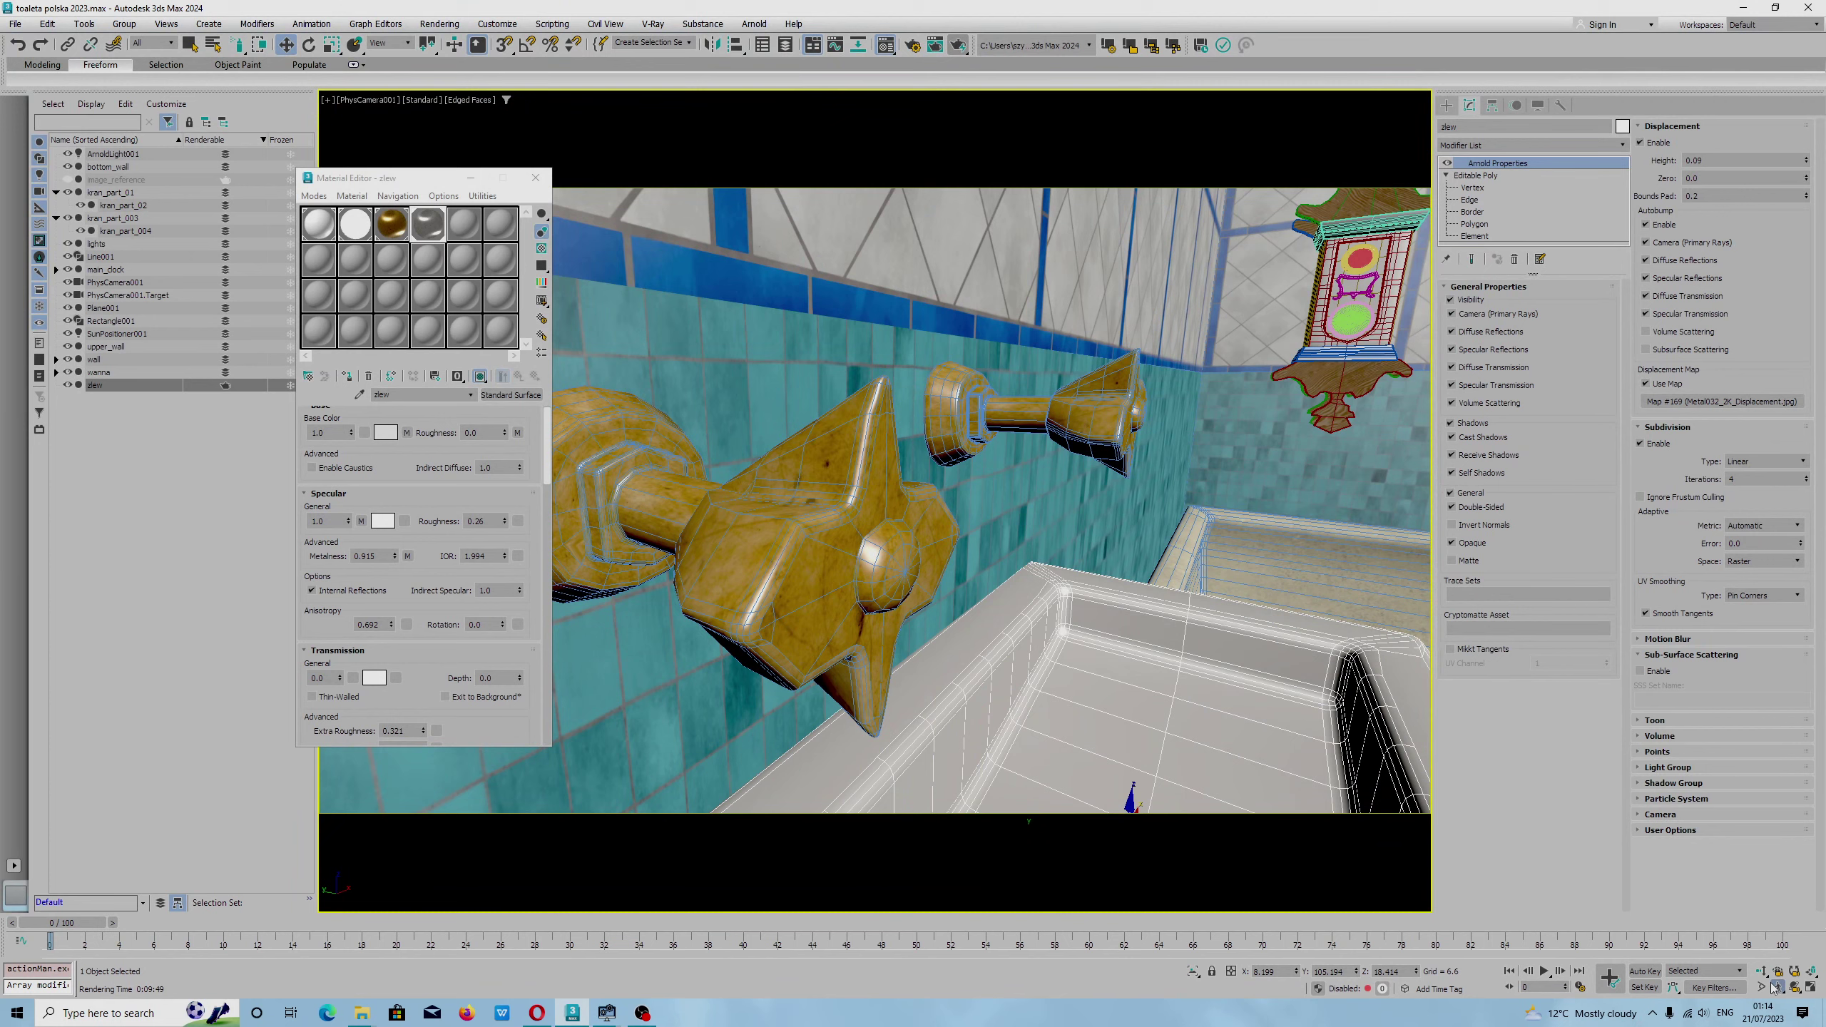
left_click_drag(1196, 575, 1259, 672)
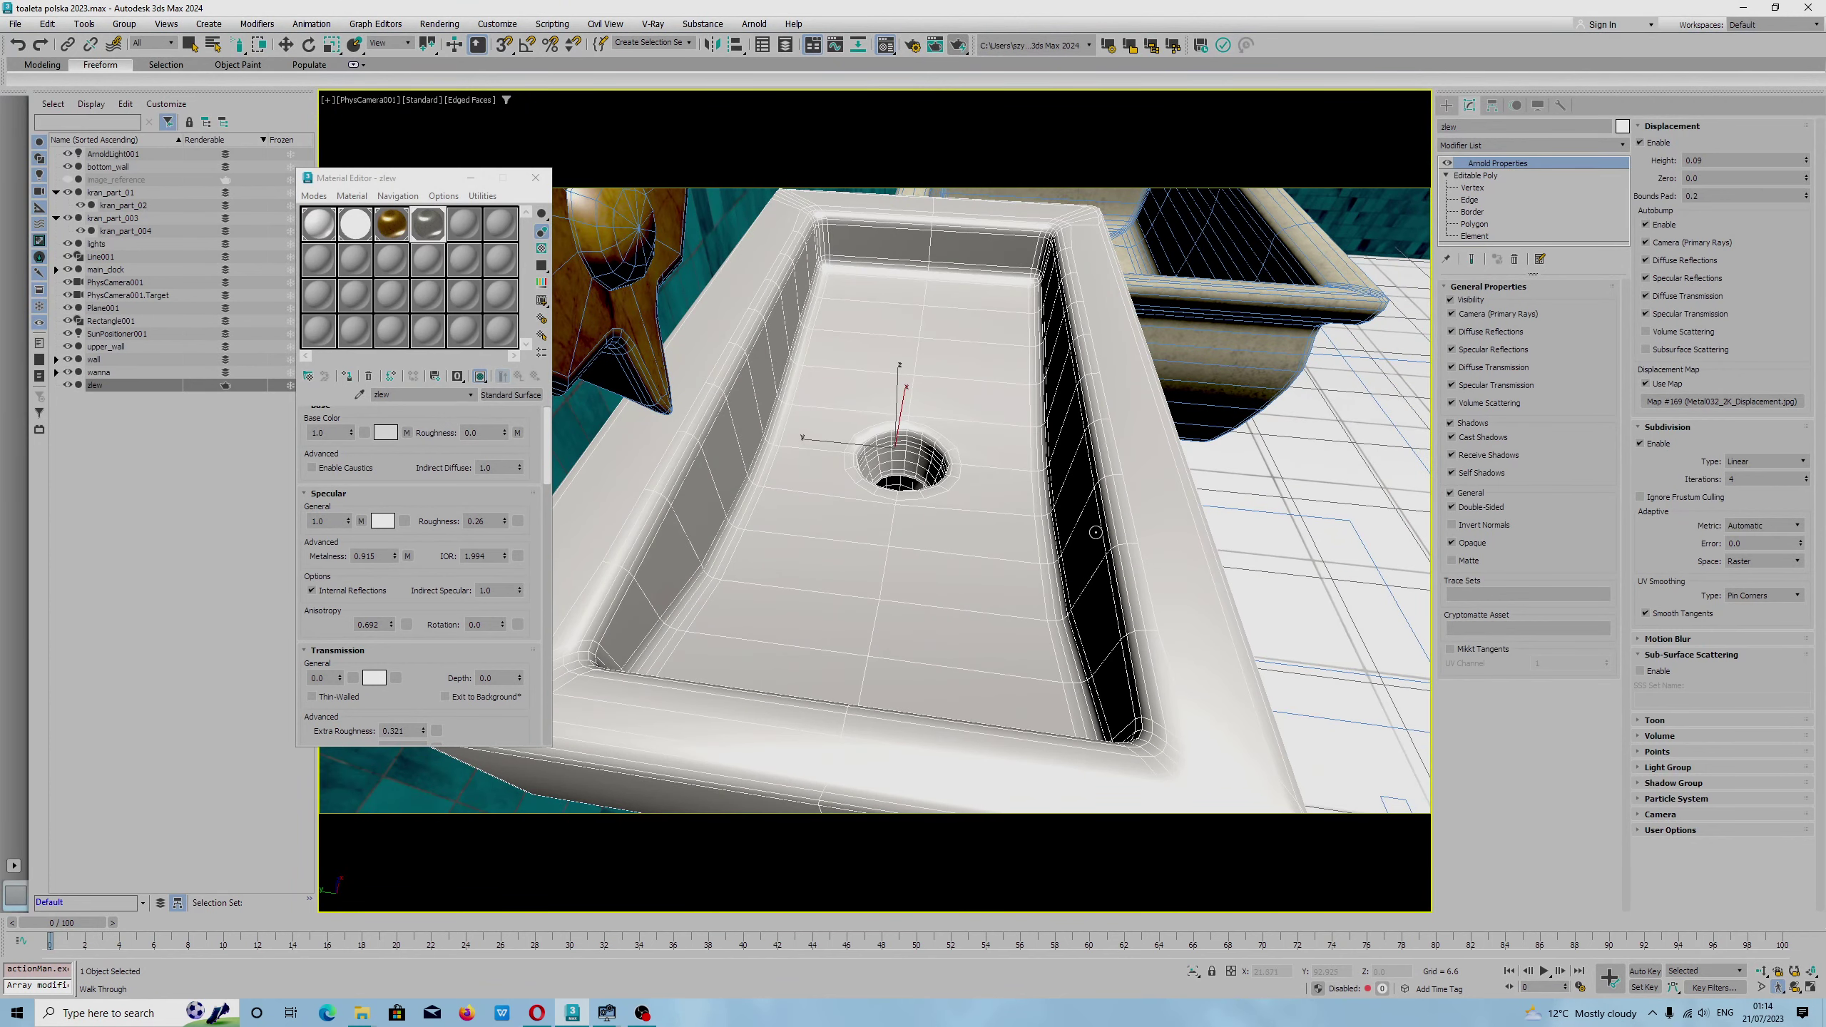
key("Down")
middle_click_drag(954, 419, 918, 425, "alt")
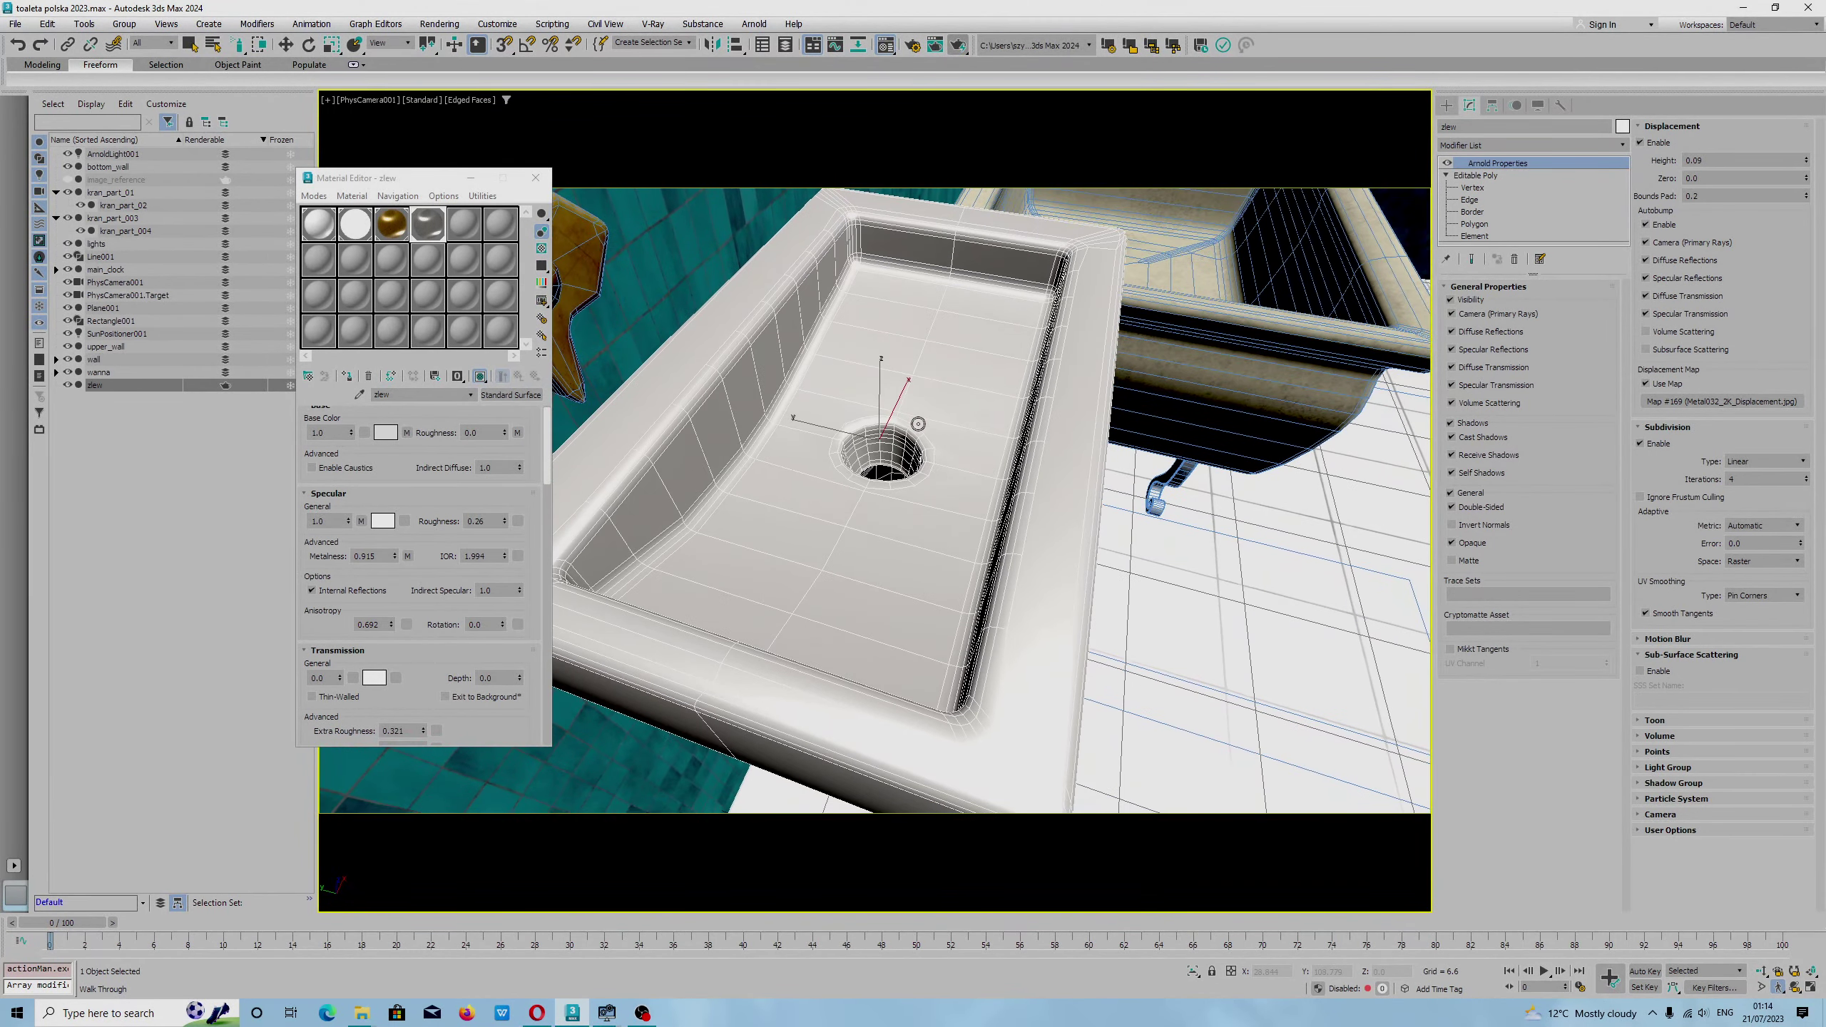
right_click(919, 425)
left_click(958, 45)
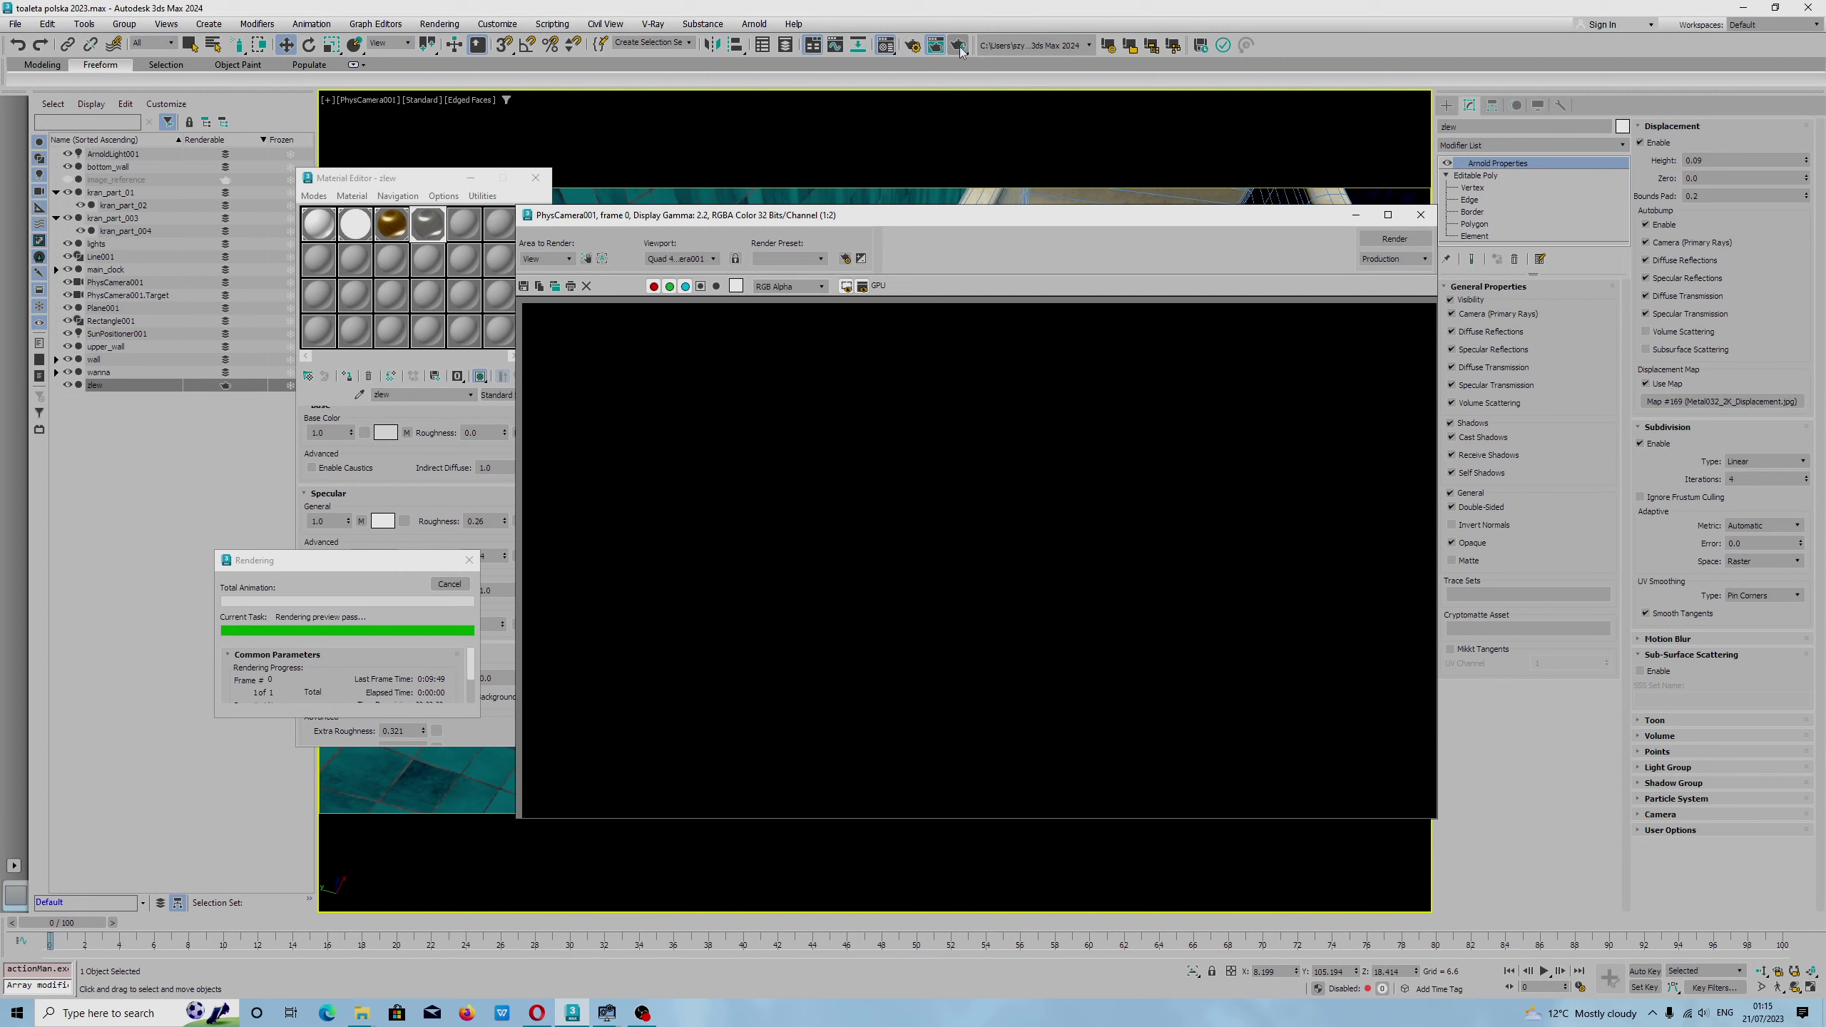
Switch to the System Information window and check the GPU, CPU and memory usage during the render.
left_click(683, 961)
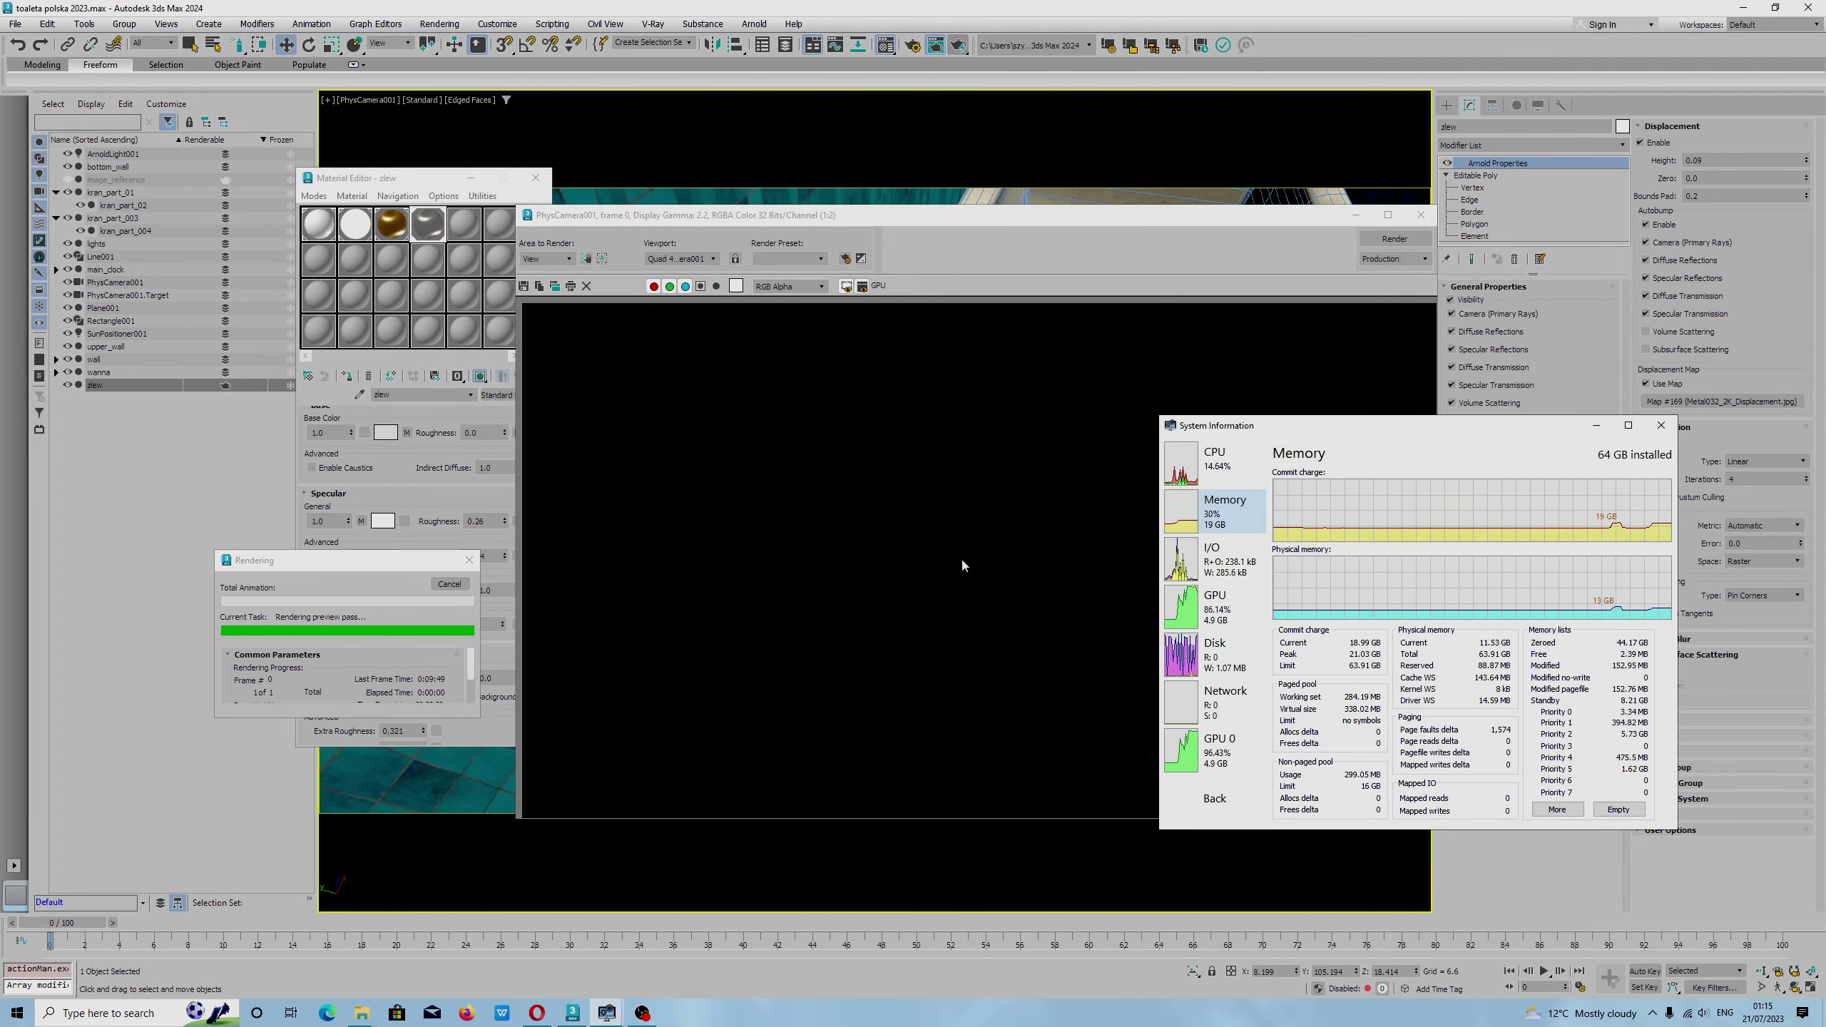
left_click(1219, 603)
mouse_move(1659, 518)
mouse_move(1522, 495)
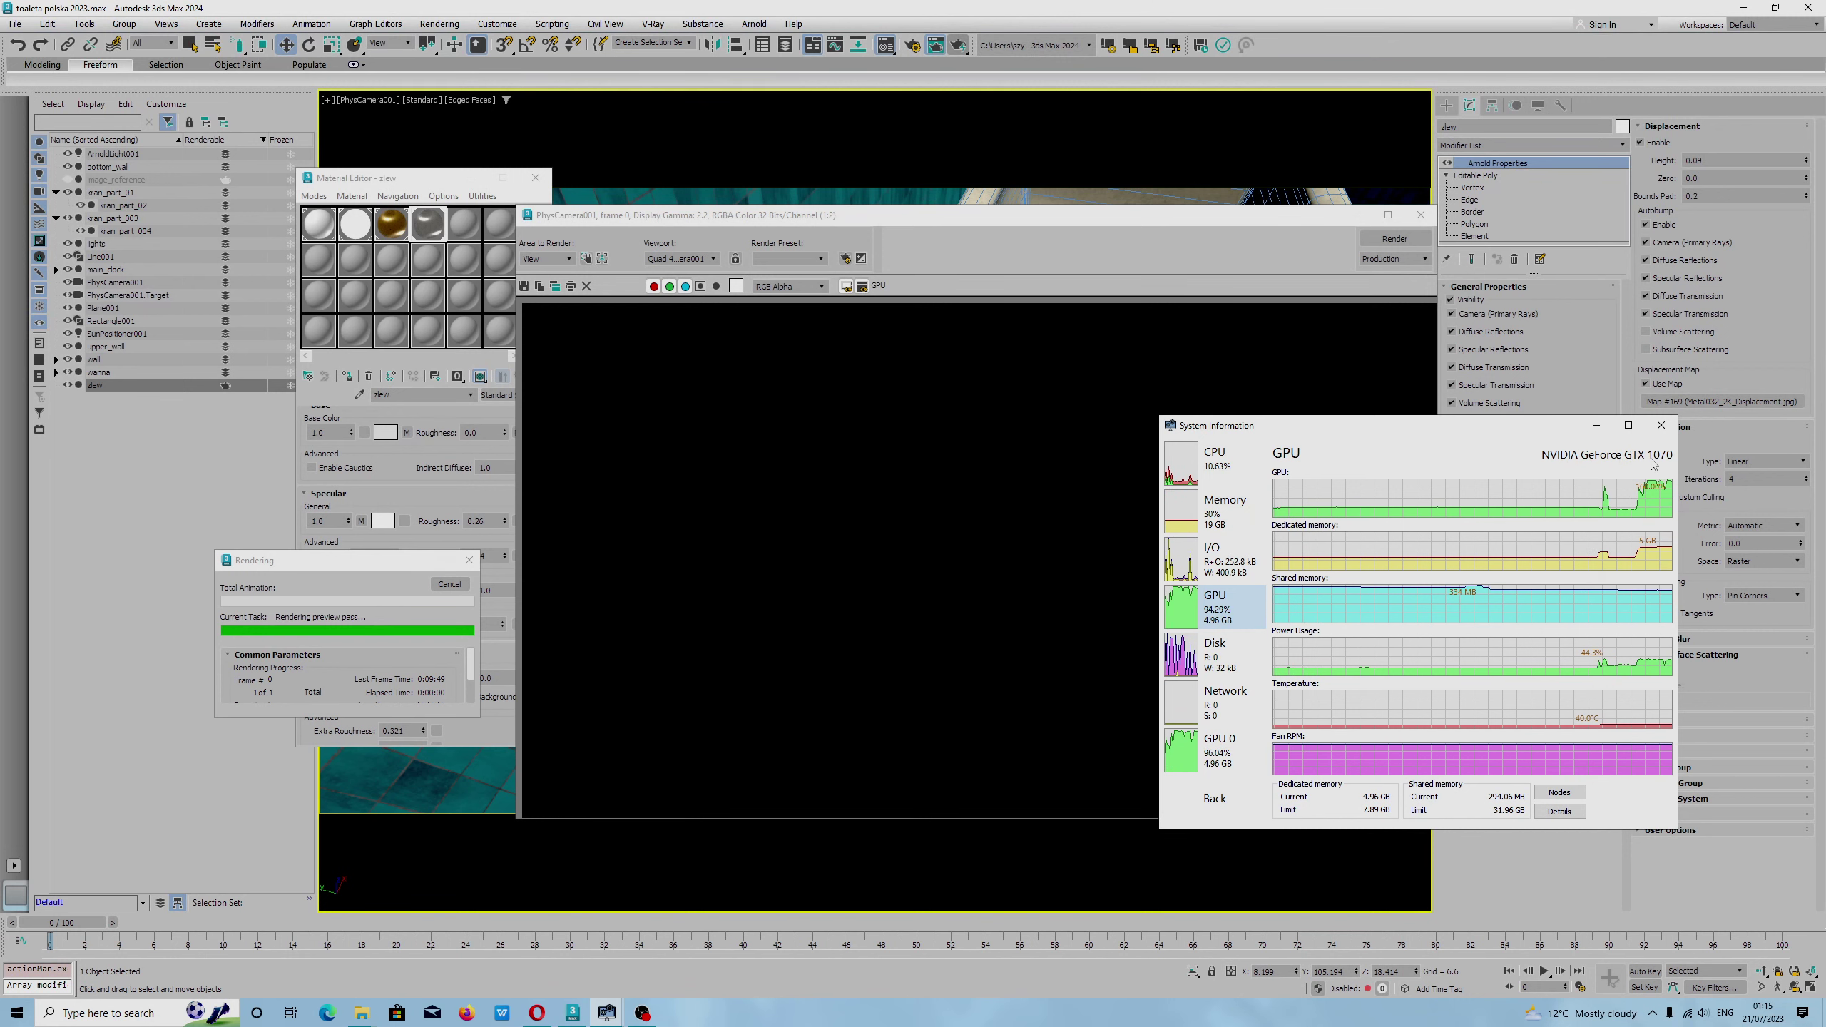
left_click(1215, 460)
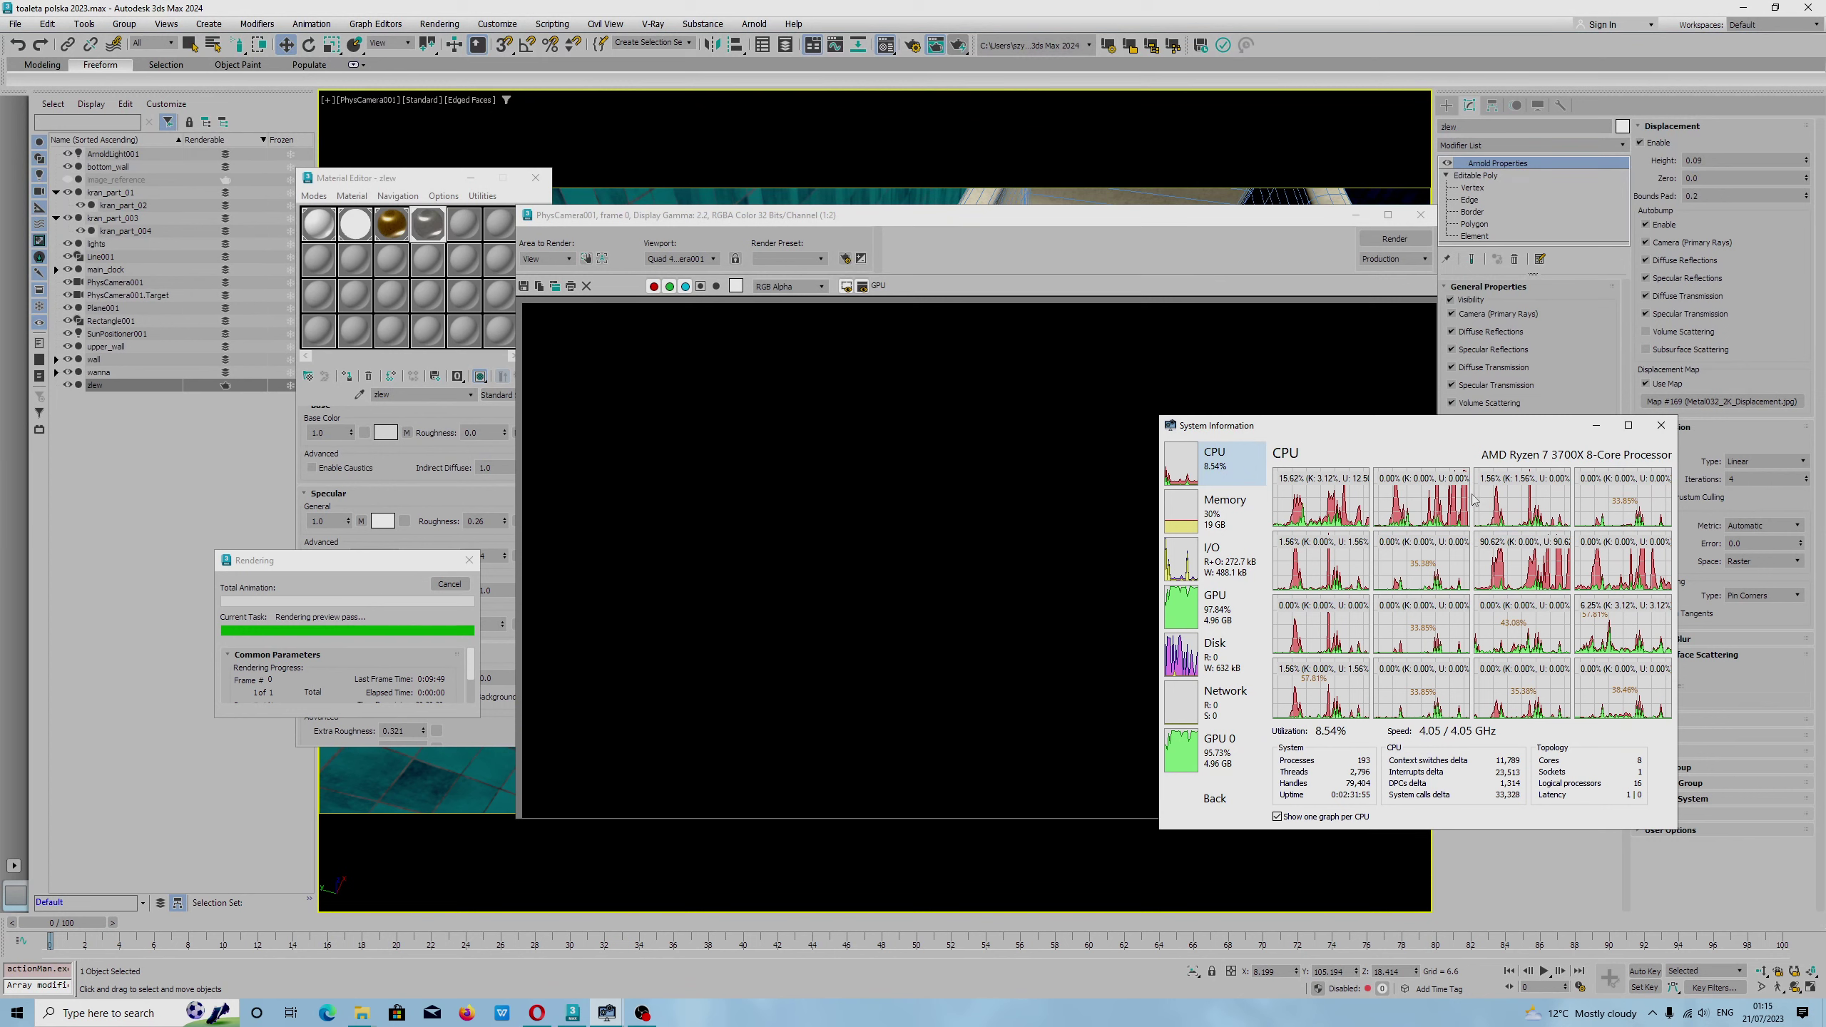
left_click(1215, 604)
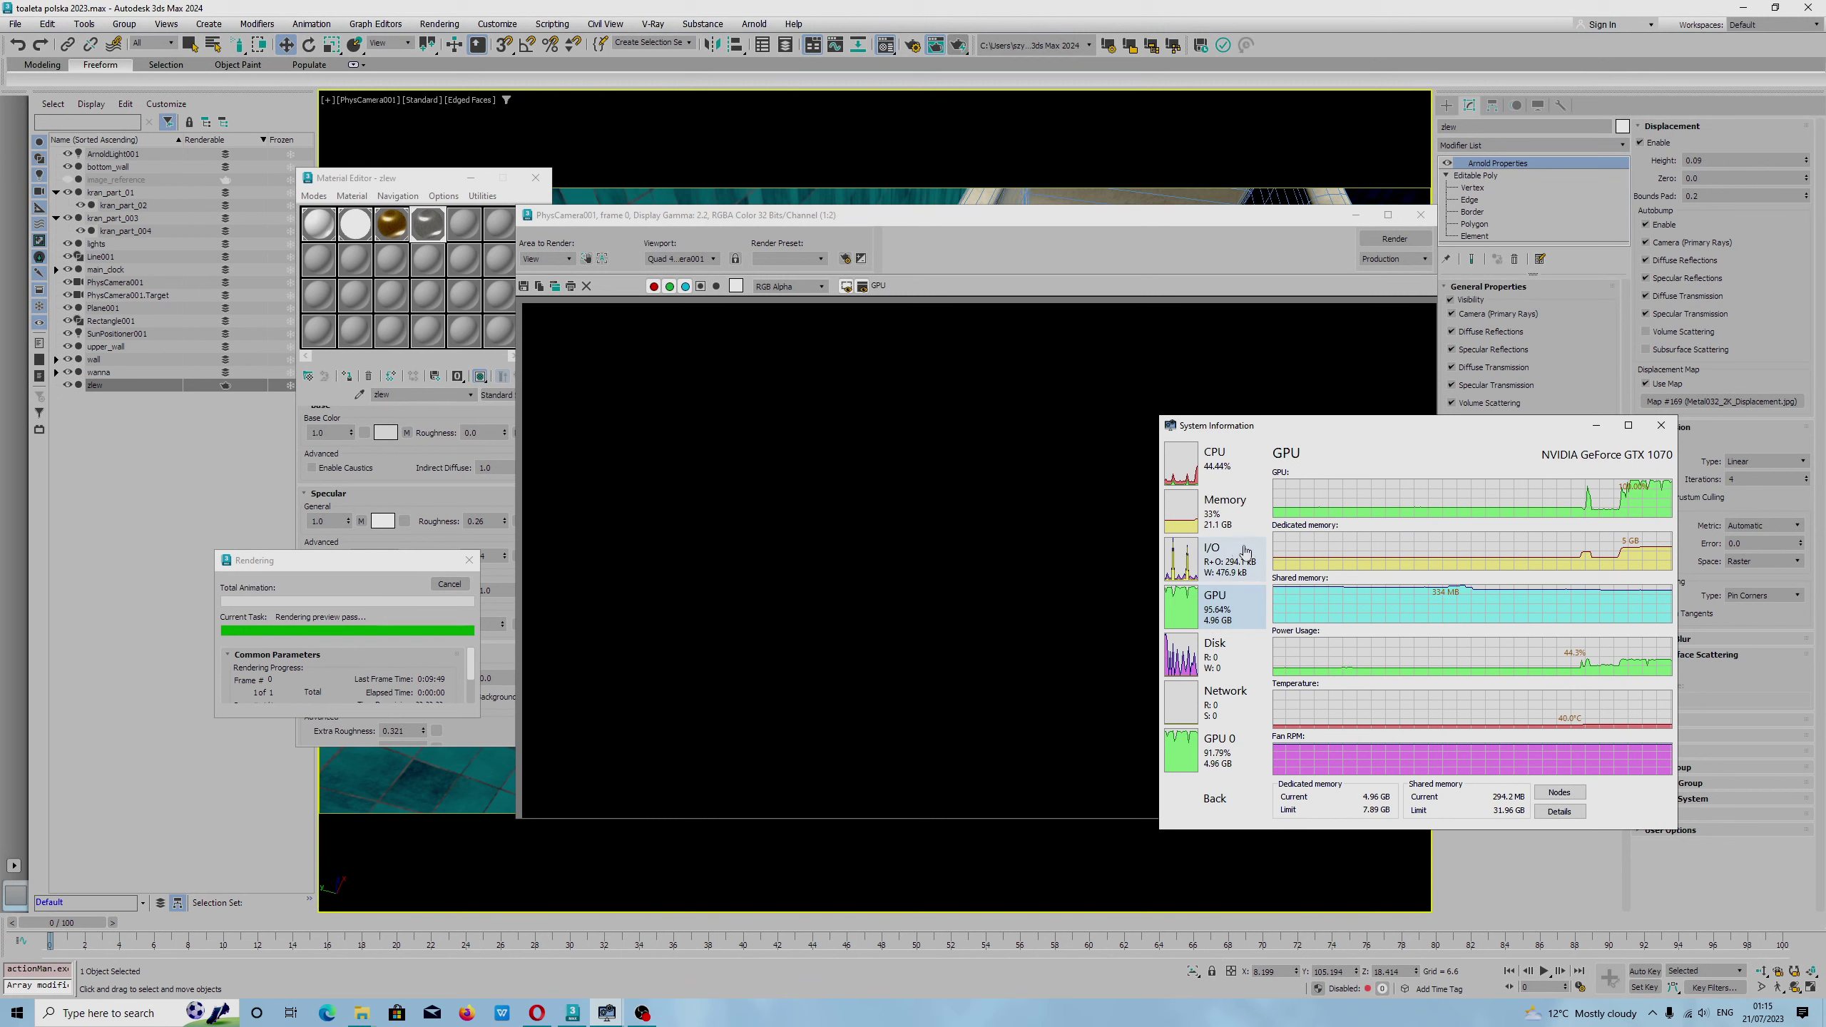
left_click(1231, 528)
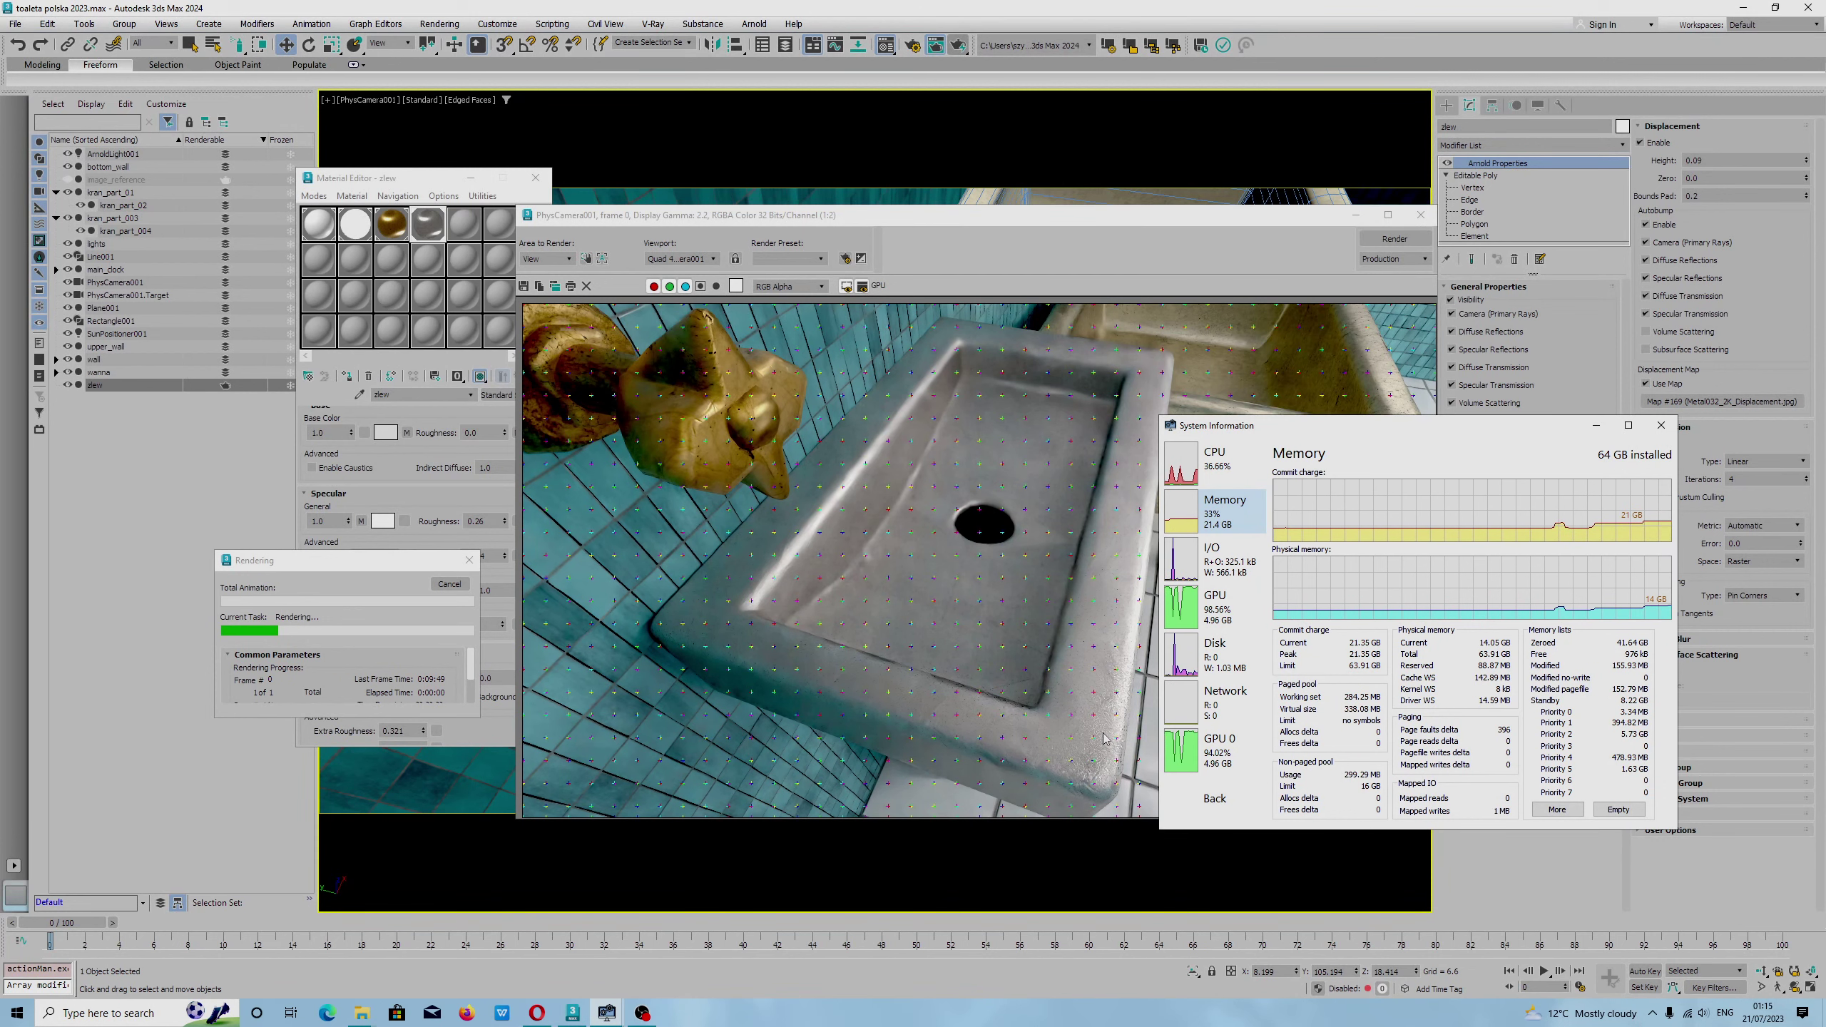
Examine the displacement detail on the sink's rim and basin in the render, comparing it with the neighbouring basin.
left_click(1064, 696)
scroll(1106, 717, "up", 1)
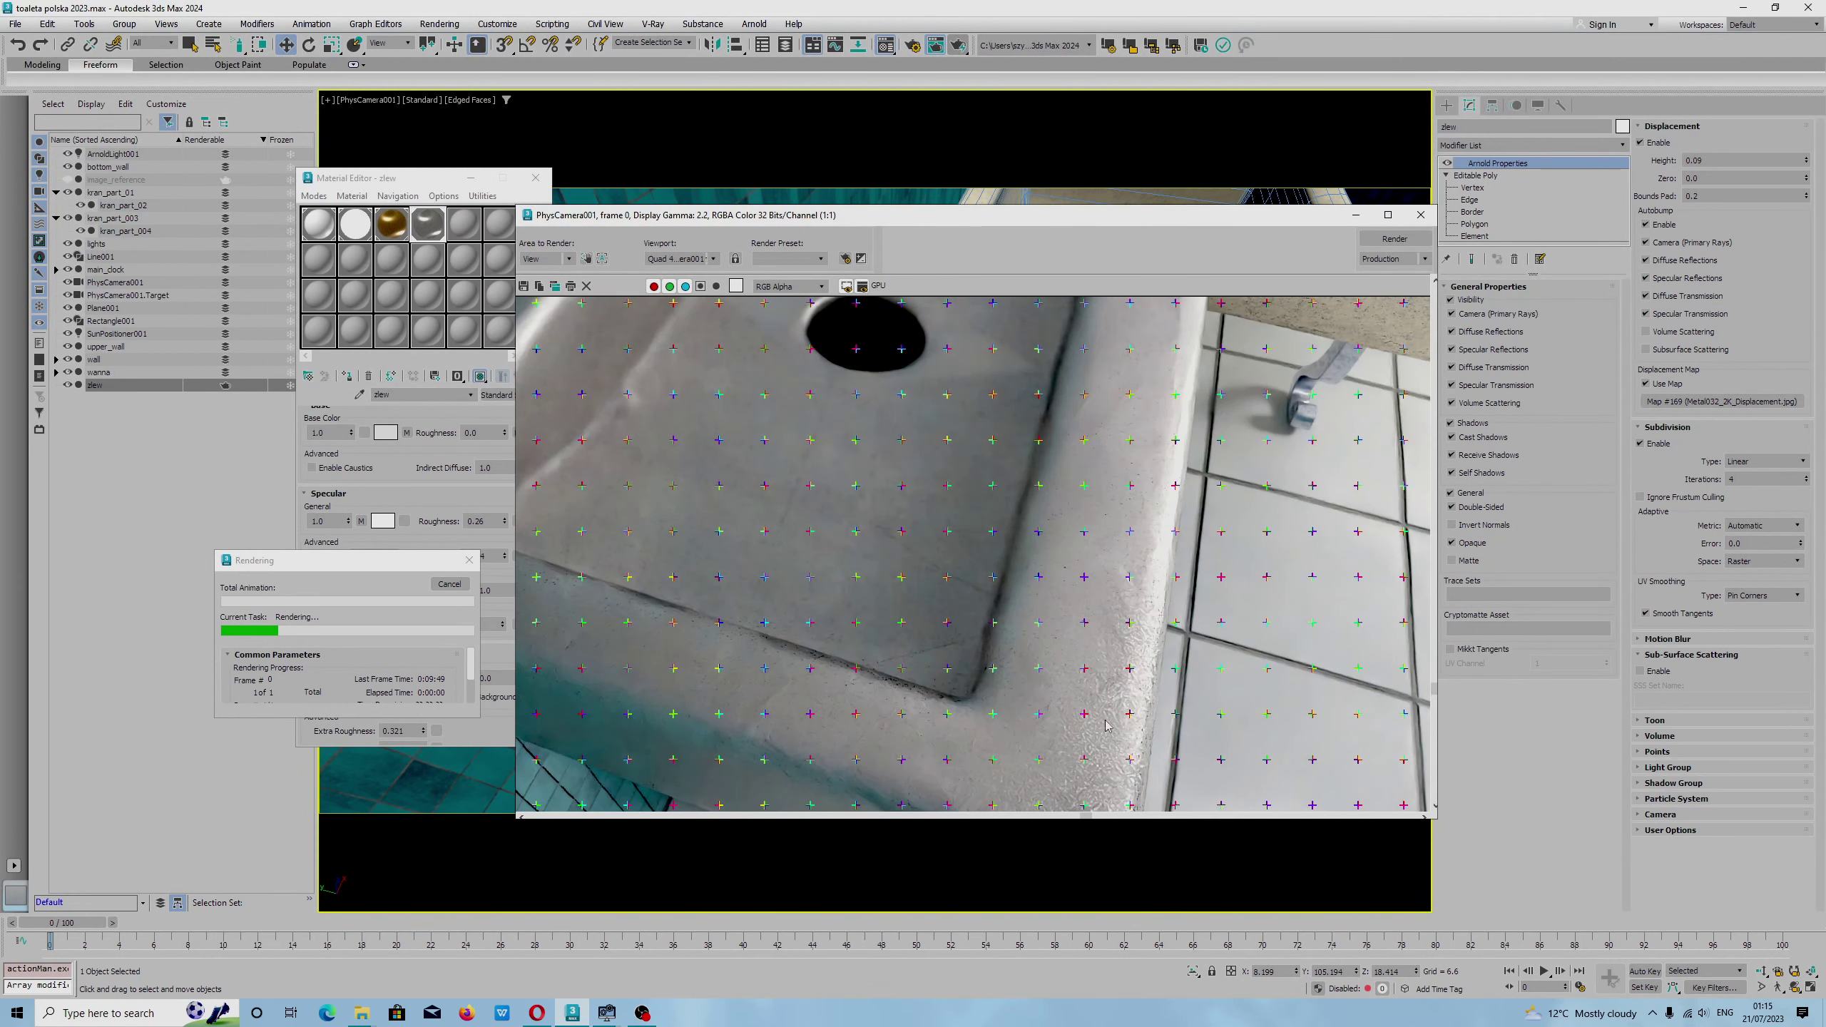
scroll(1091, 729, "down", 1)
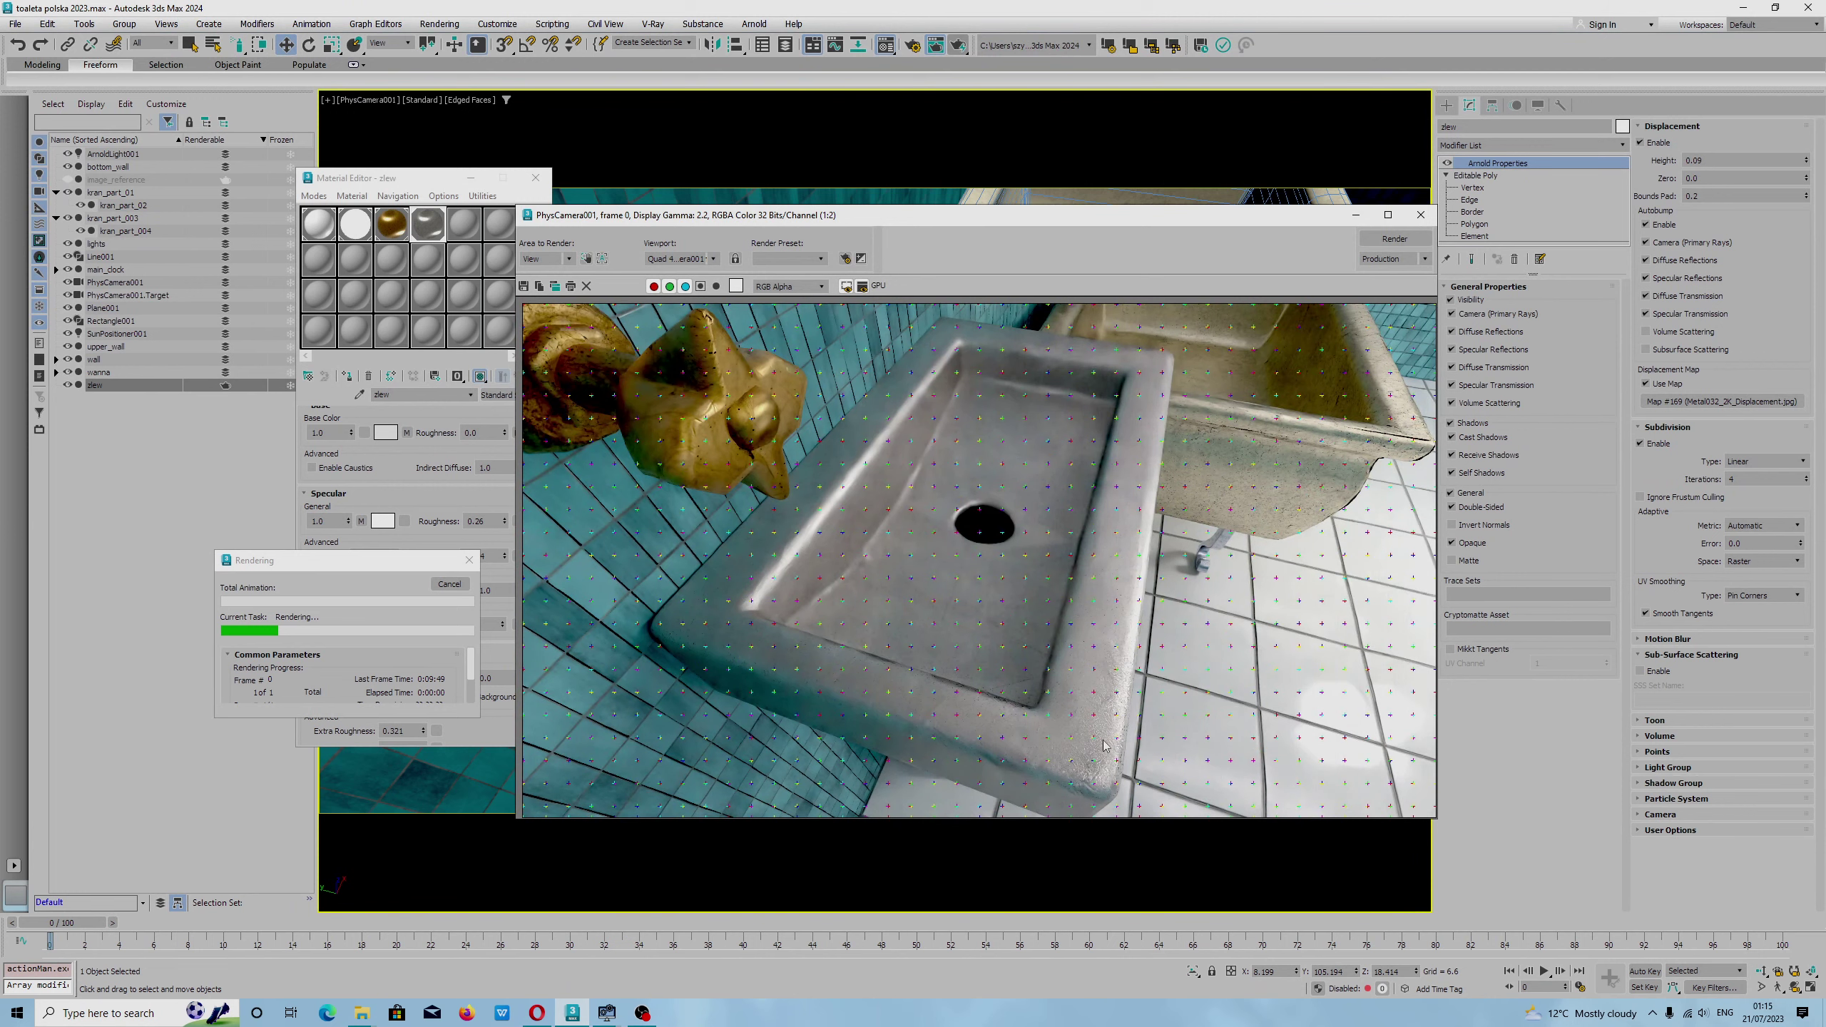
scroll(1091, 759, "up", 1)
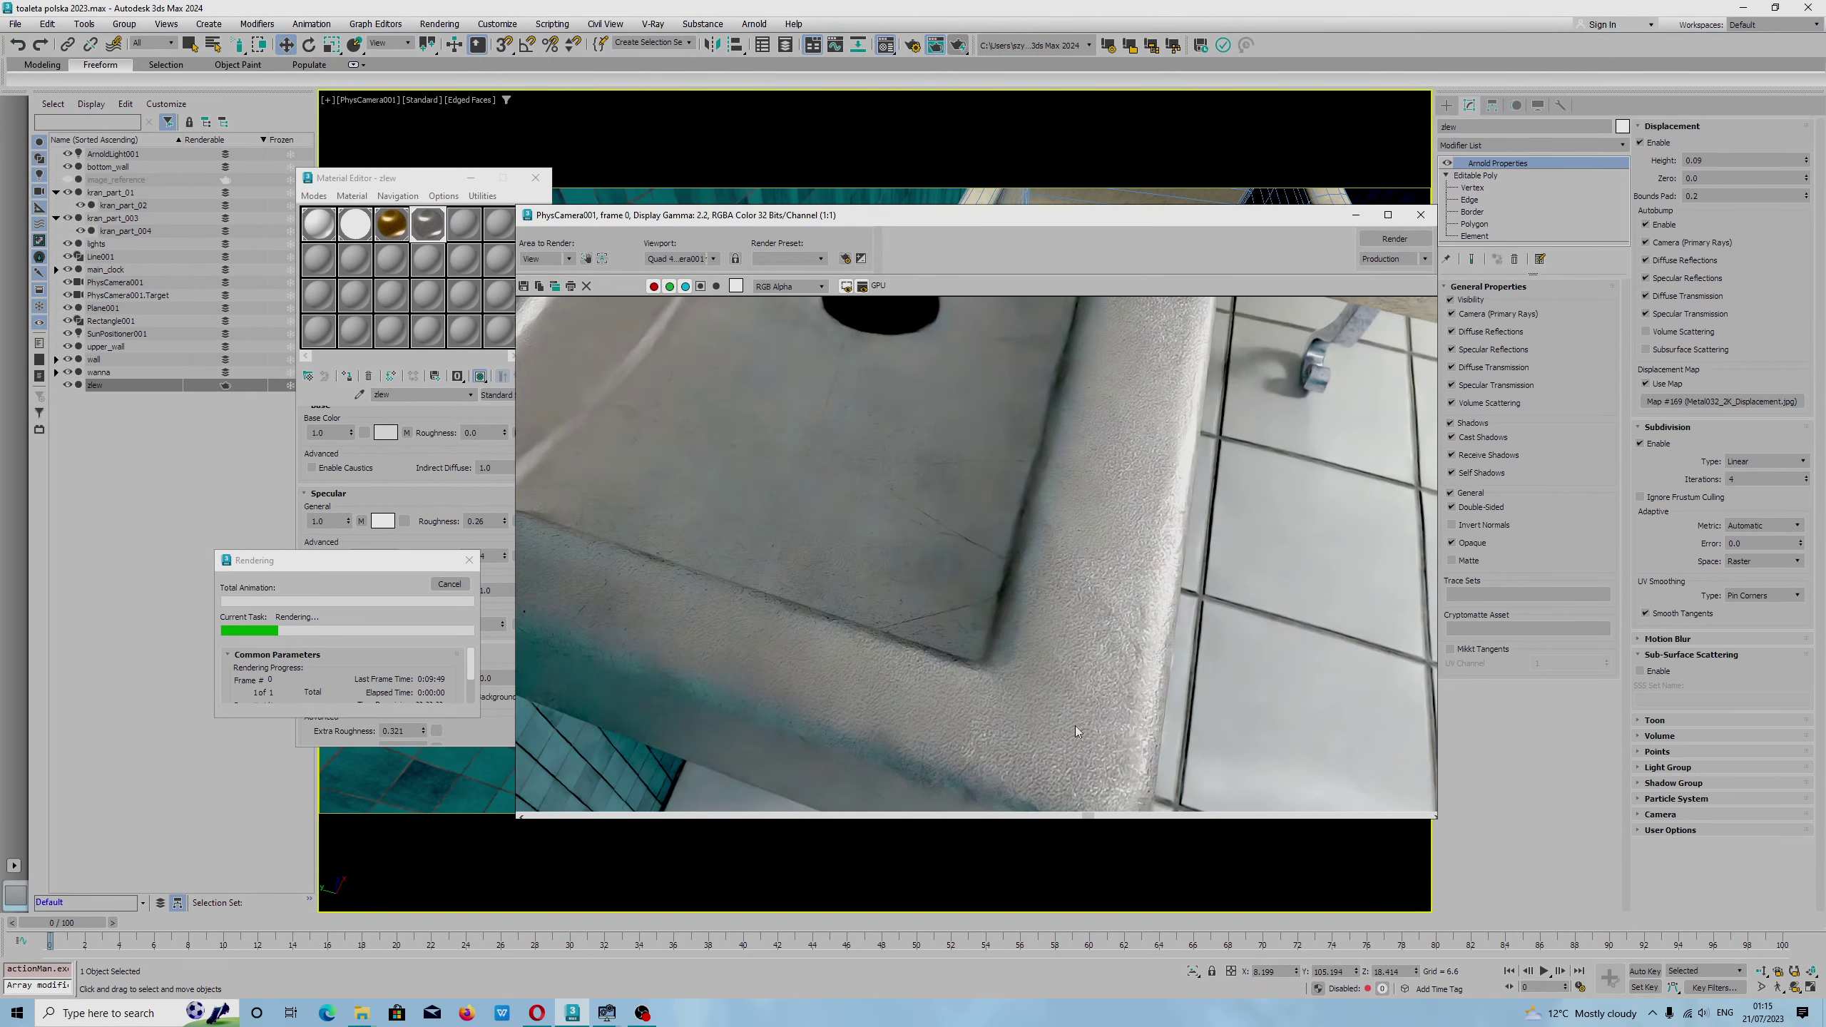
scroll(1076, 725, "down", 1)
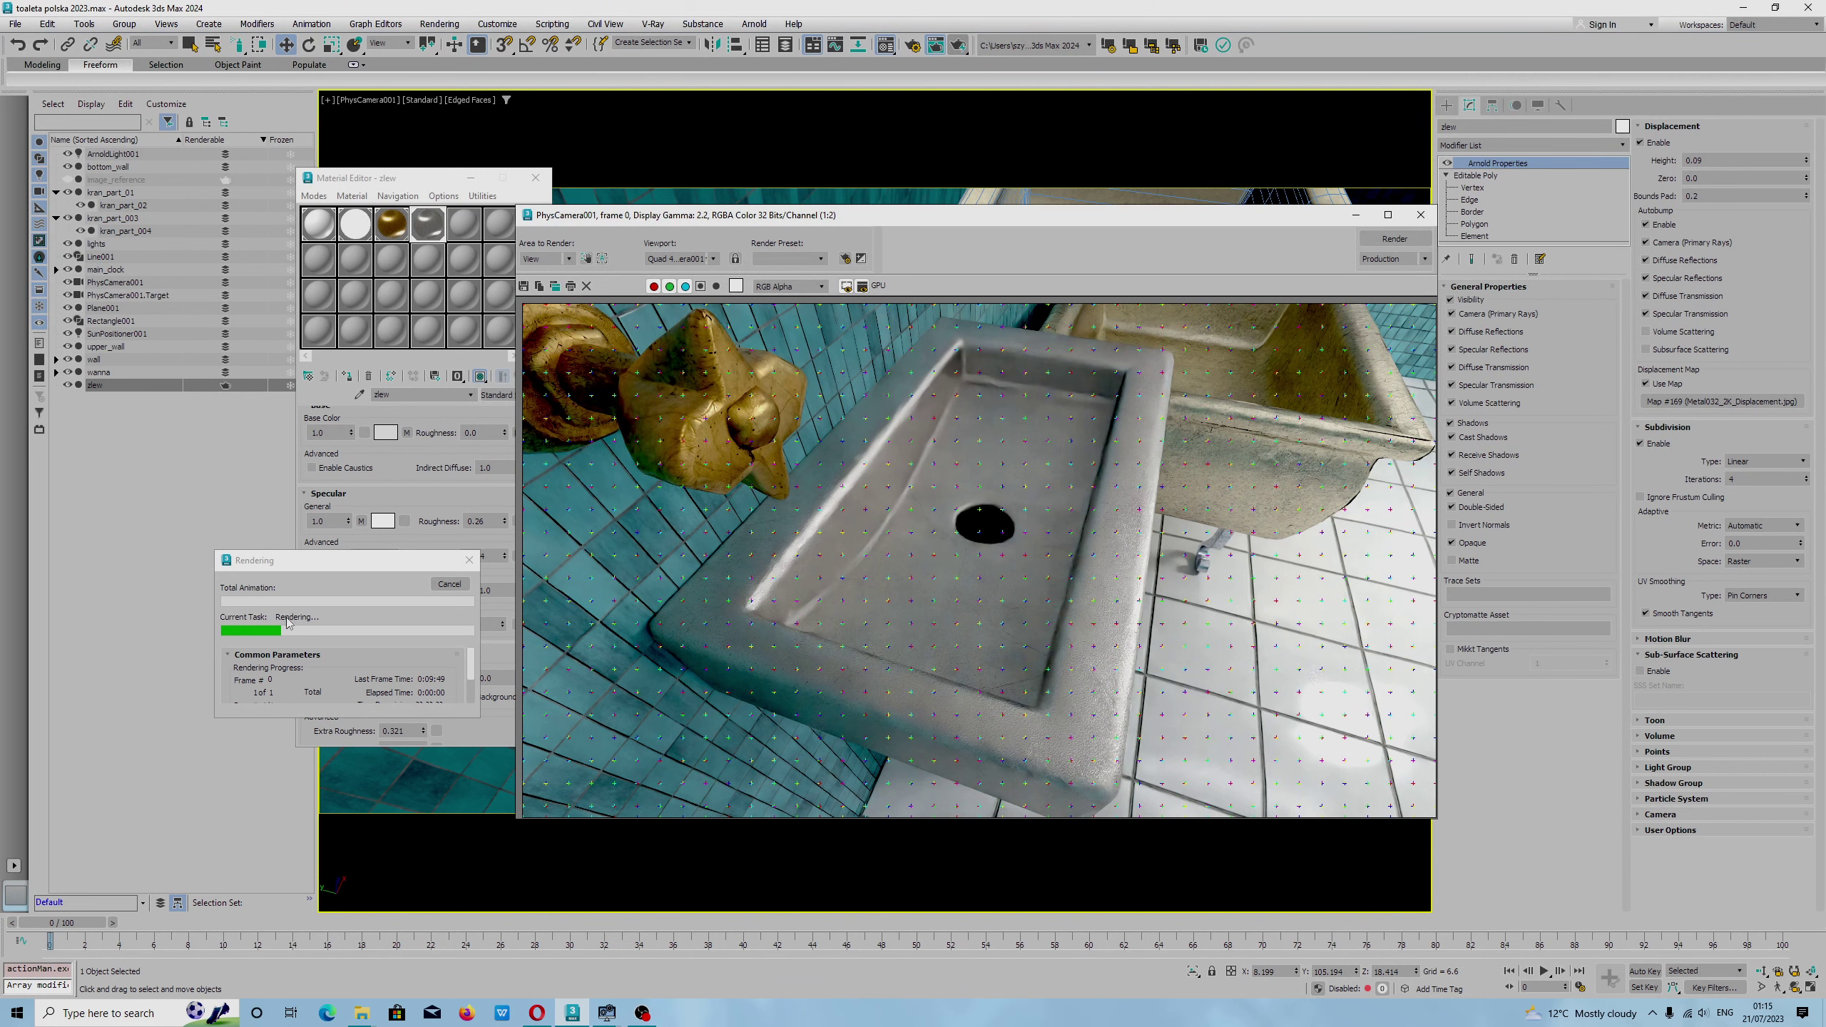
scroll(1053, 684, "up", 1)
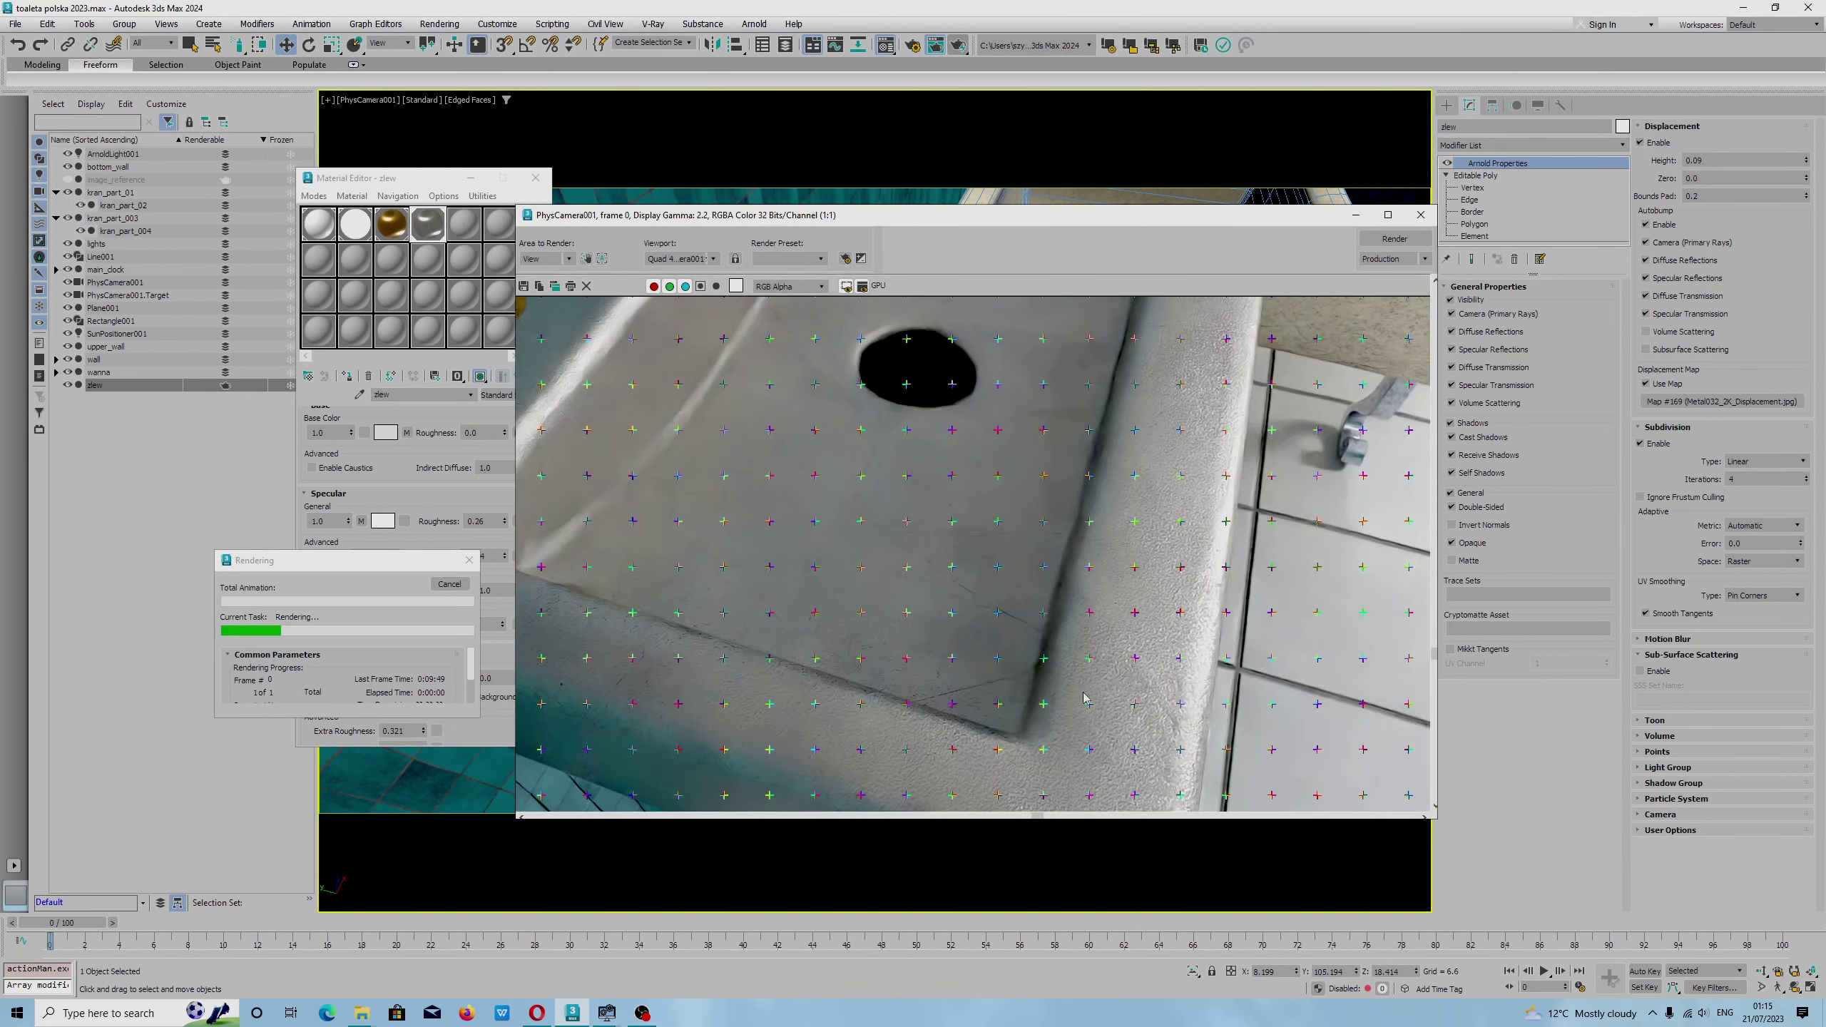
scroll(1090, 700, "down", 1)
scroll(1102, 685, "up", 1)
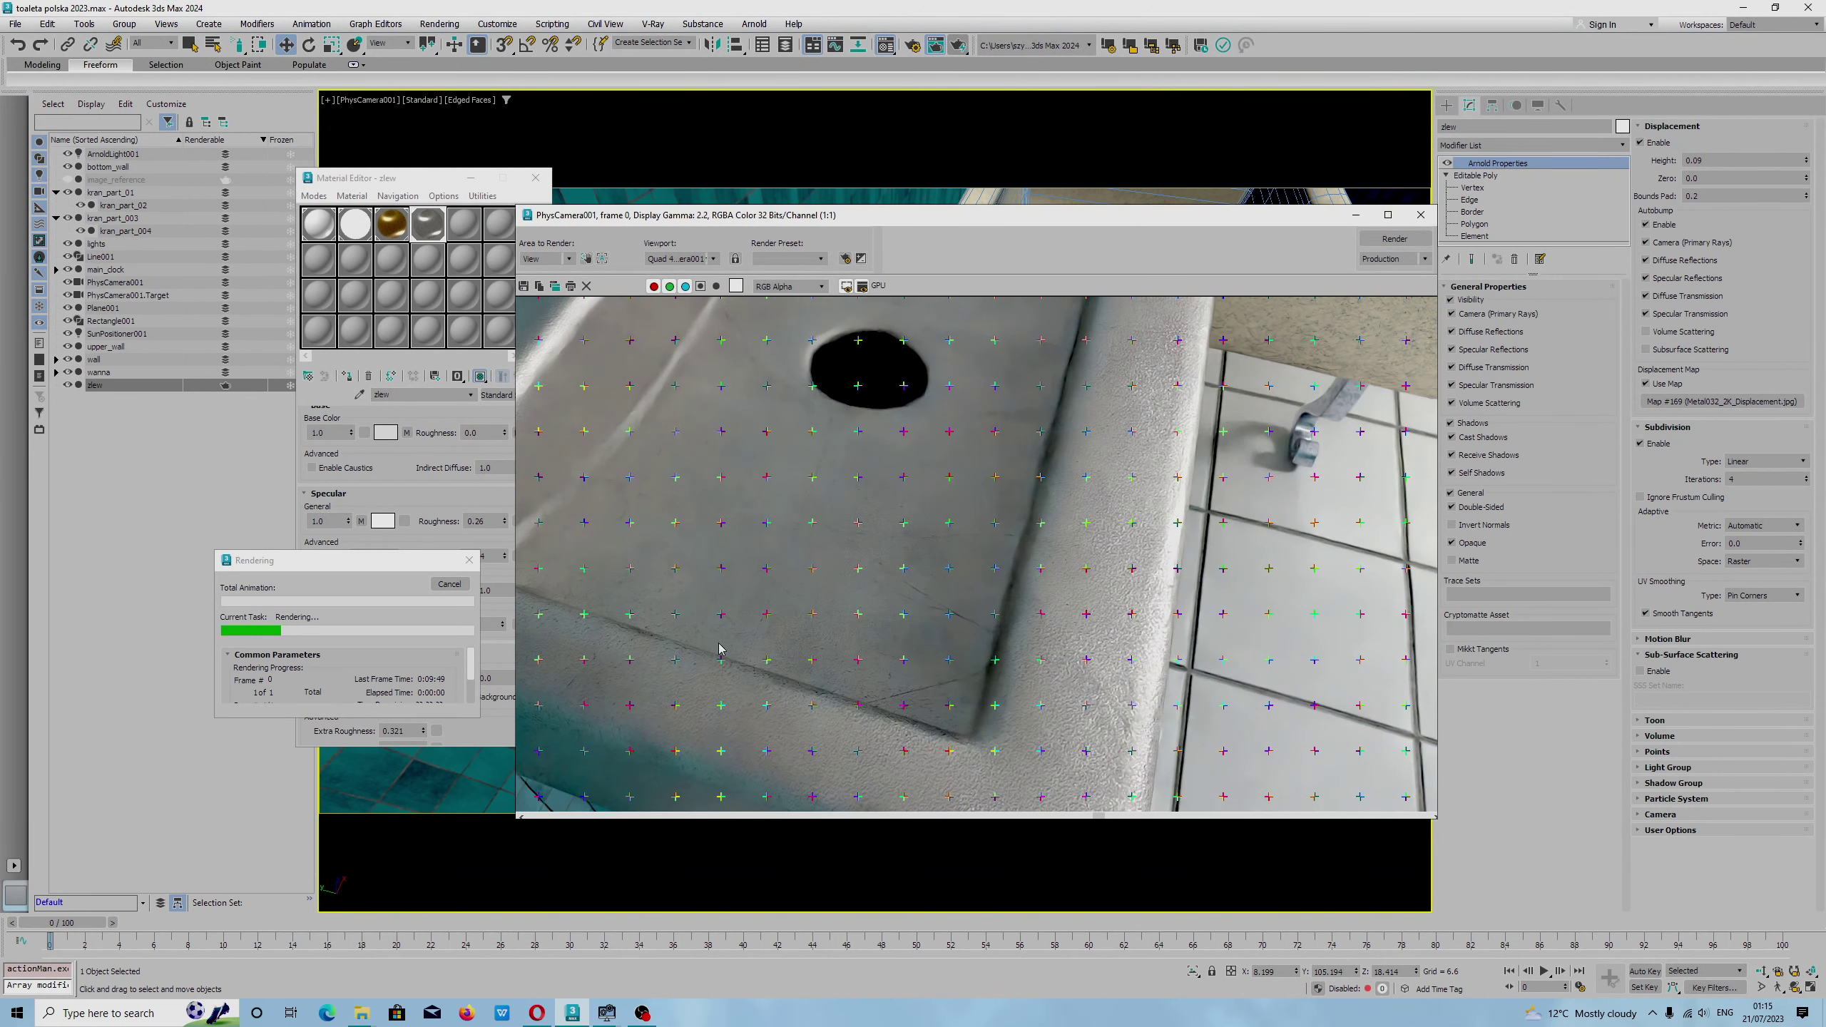
scroll(1021, 637, "down", 1)
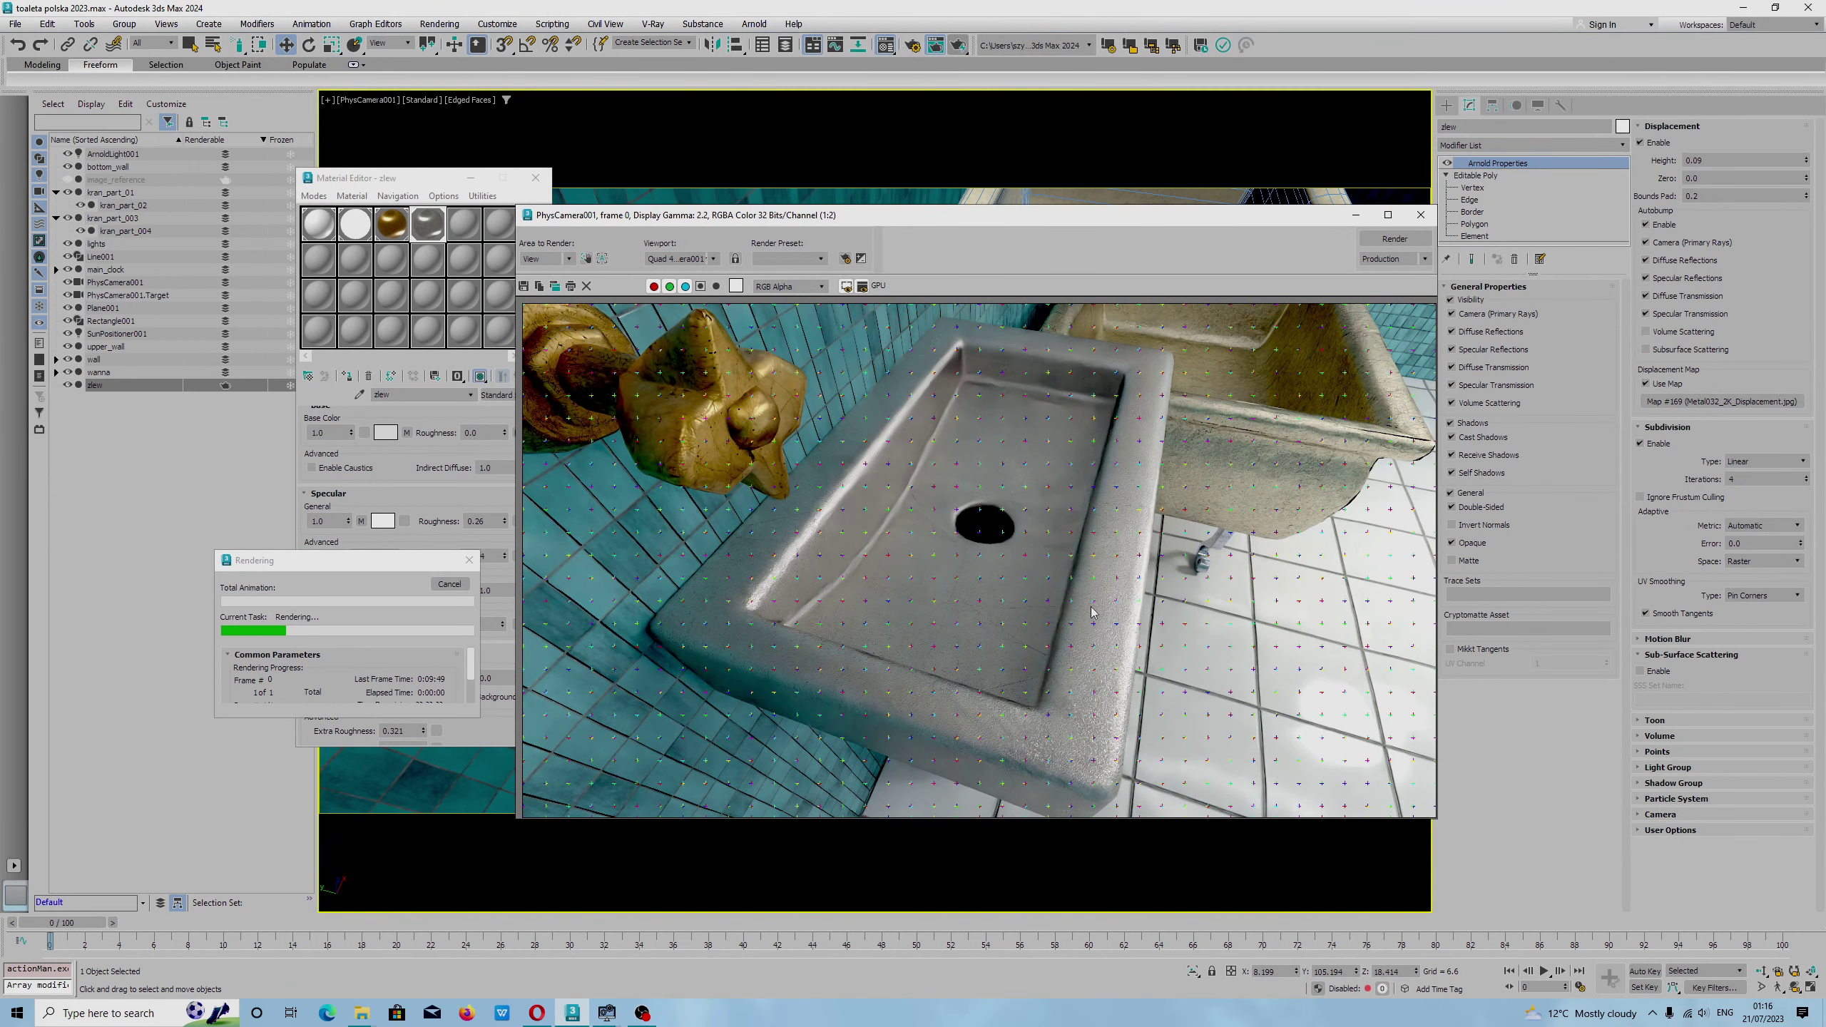
scroll(1190, 430, "up", 2)
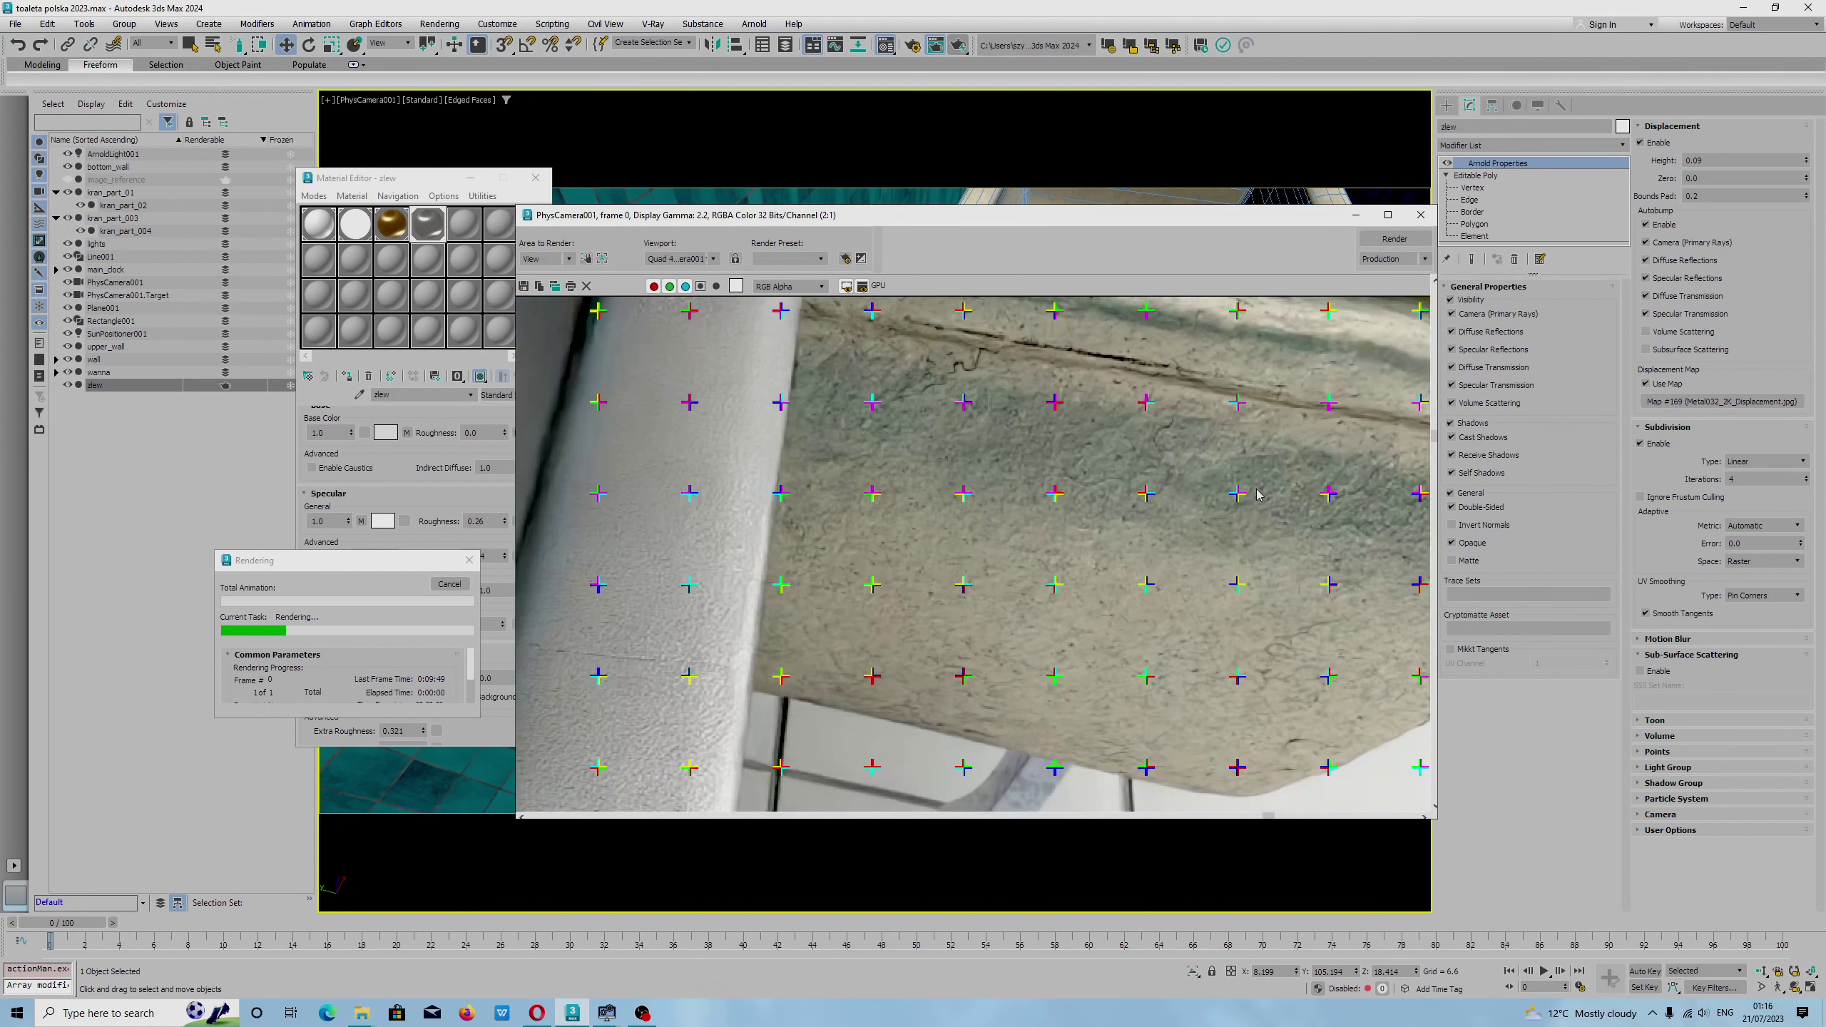
scroll(1157, 489, "down", 1)
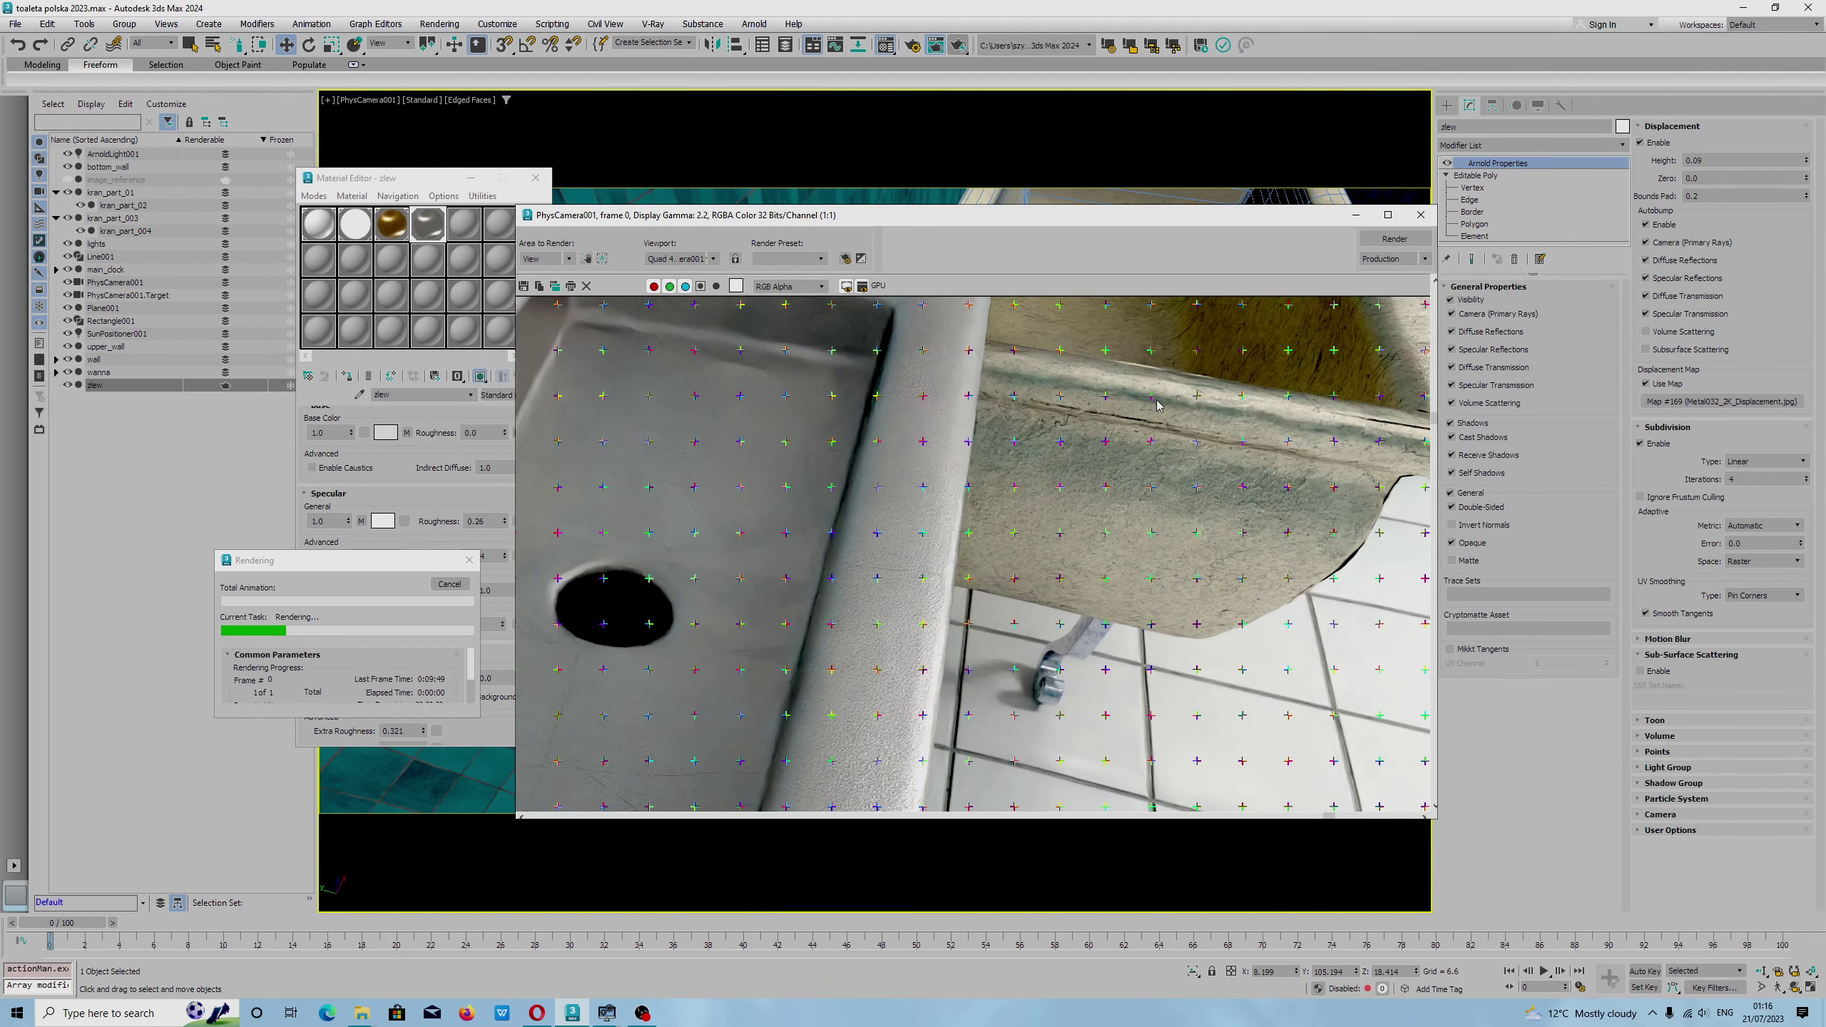
scroll(1157, 404, "down", 1)
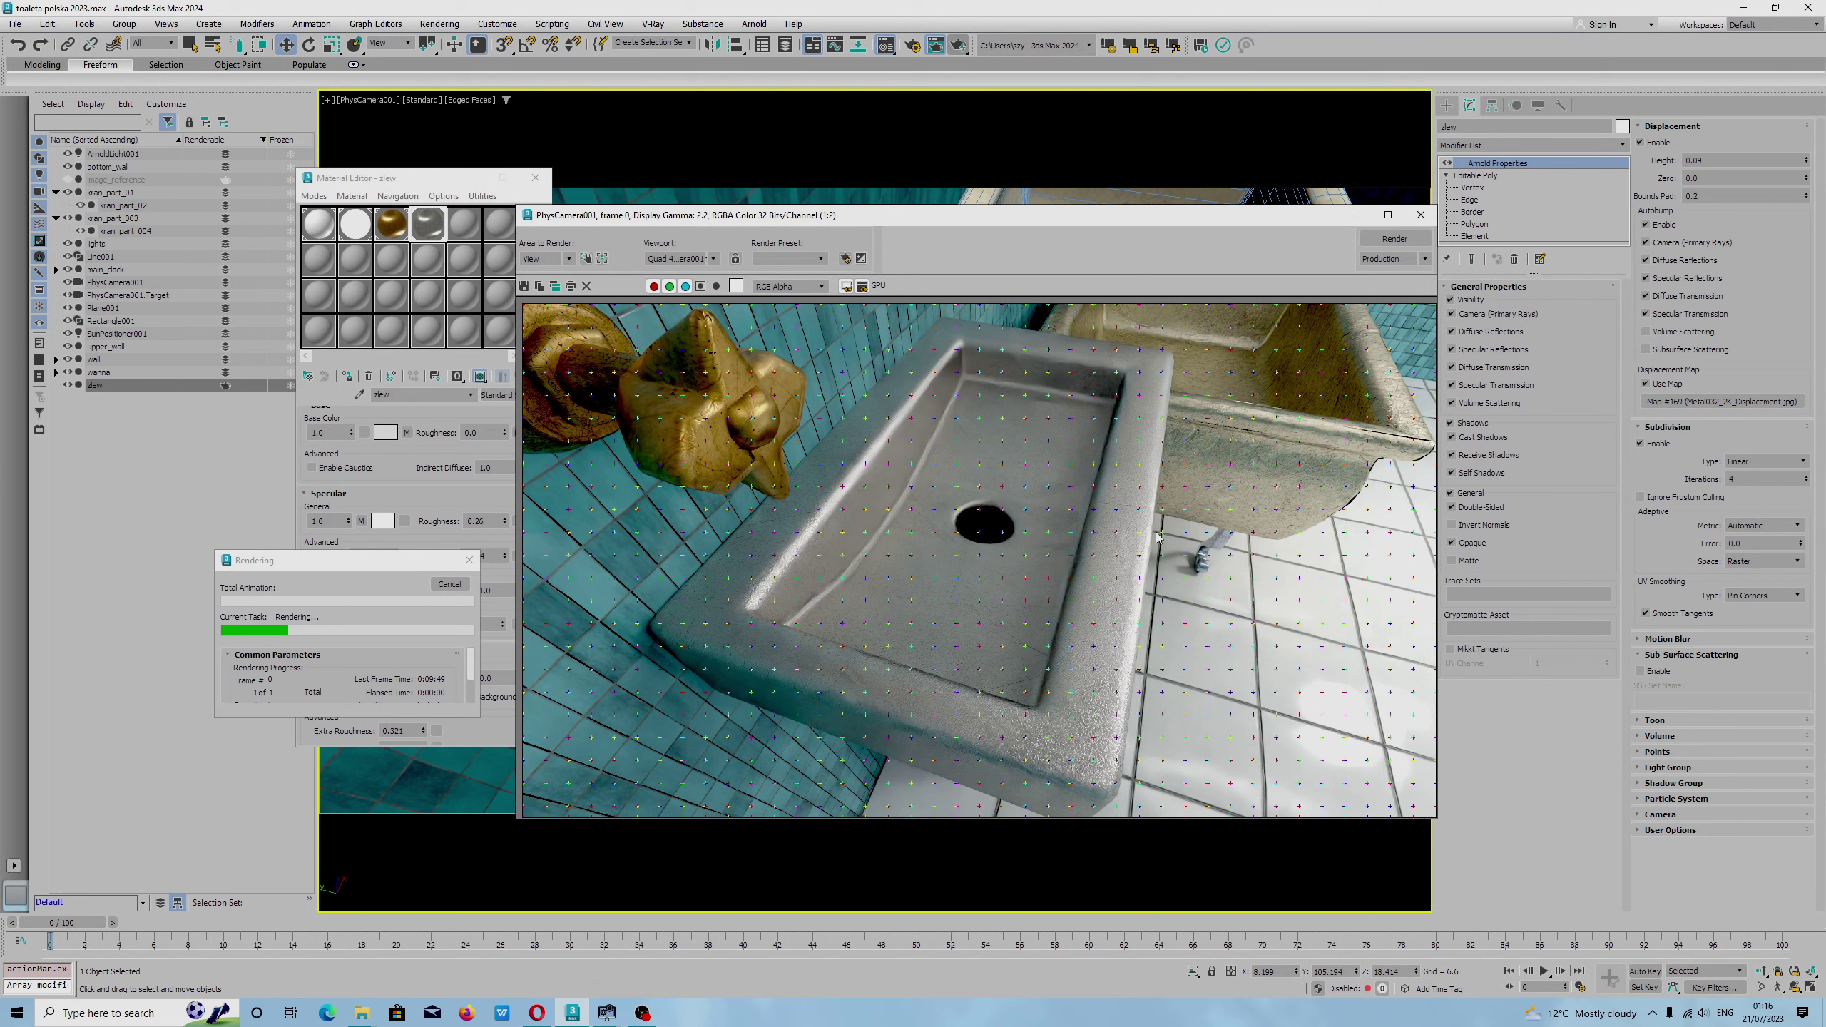
scroll(683, 431, "up", 1)
scroll(1056, 594, "down", 1)
scroll(1056, 594, "up", 1)
scroll(913, 632, "down", 1)
scroll(848, 582, "up", 1)
scroll(838, 581, "down", 1)
scroll(1113, 660, "up", 1)
scroll(1113, 660, "down", 1)
scroll(1029, 615, "up", 1)
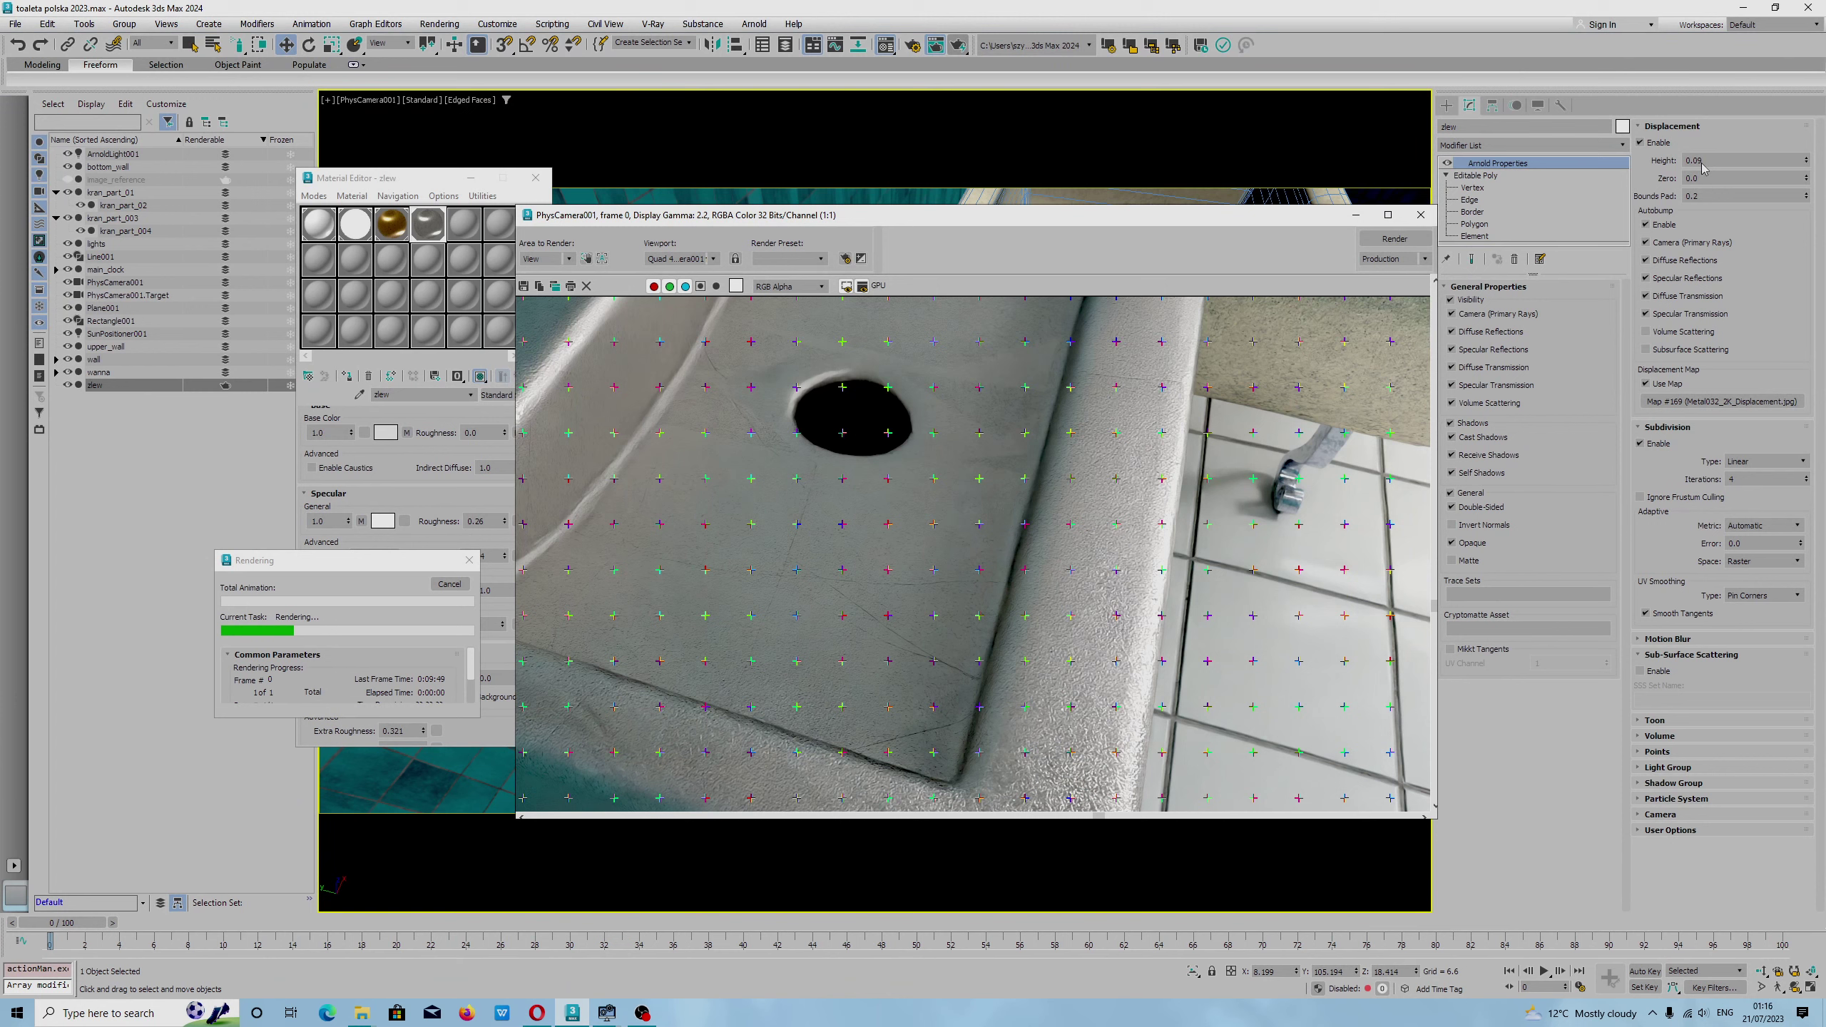
scroll(1024, 483, "down", 1)
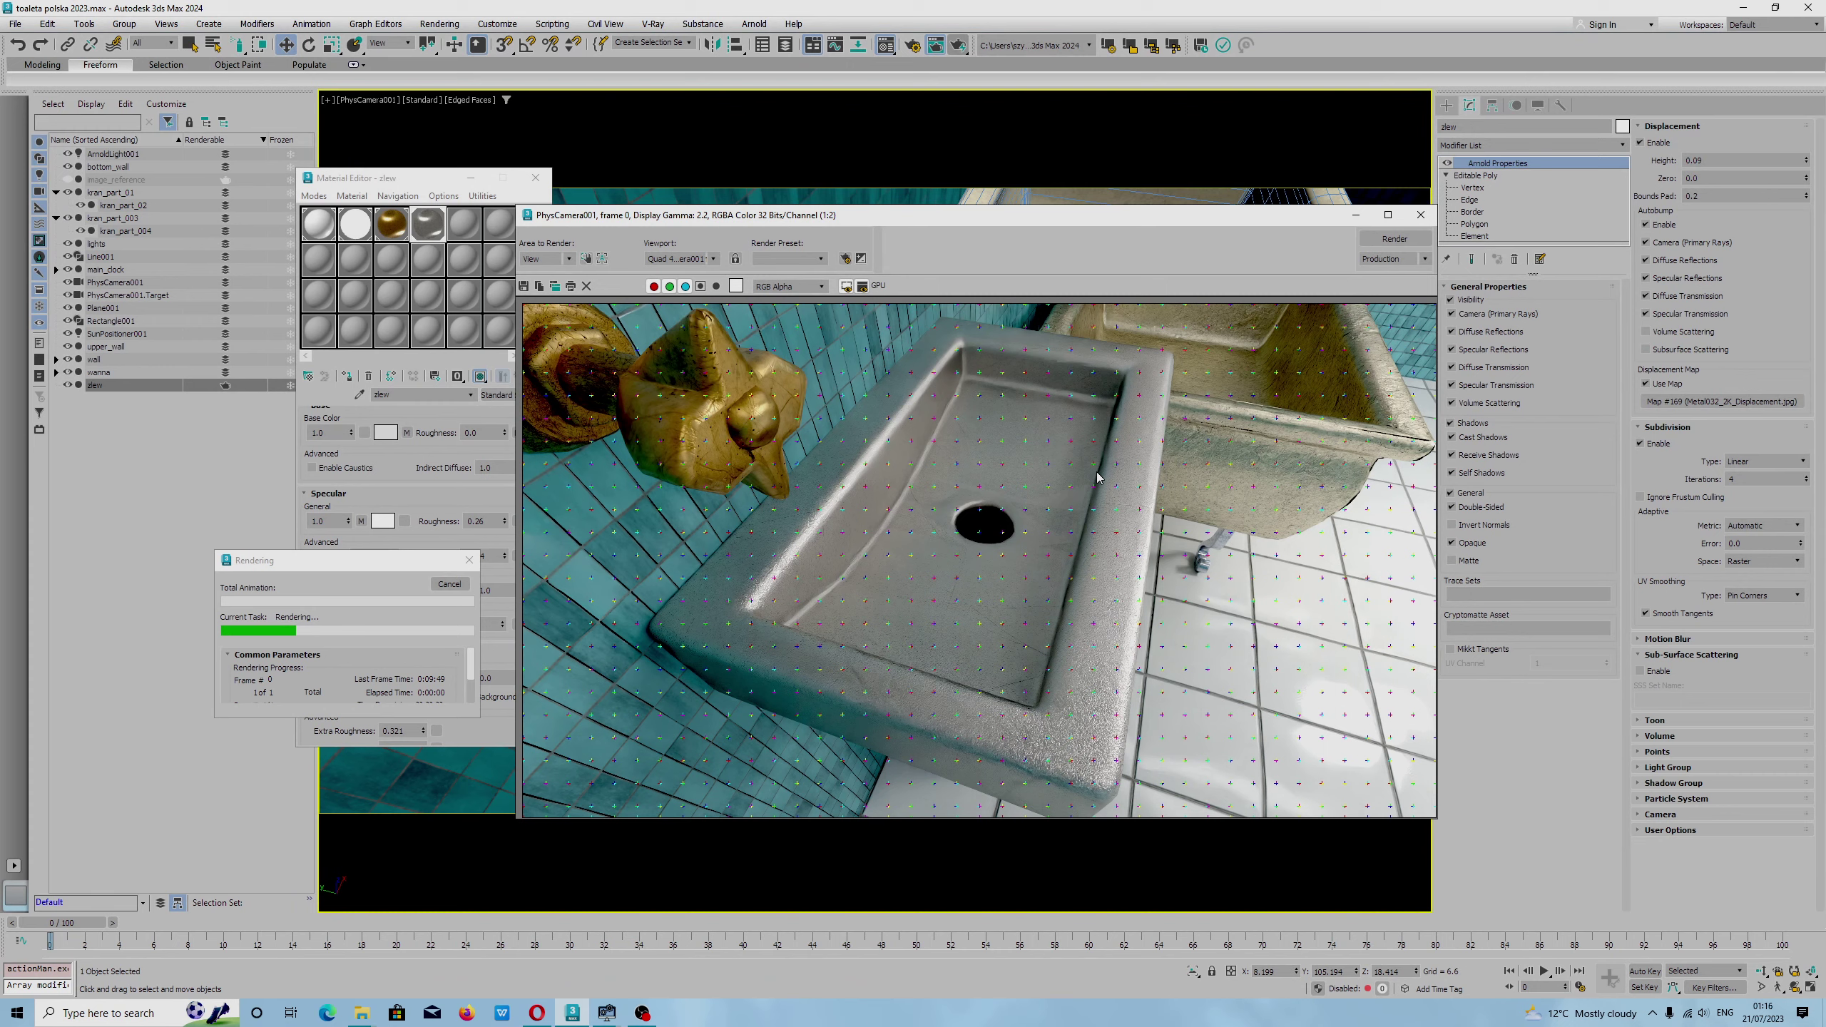
Recheck the memory usage in the System Information window during the render and minimise that window.
left_click(642, 1013)
left_click(642, 1013)
mouse_move(607, 1013)
left_click(683, 946)
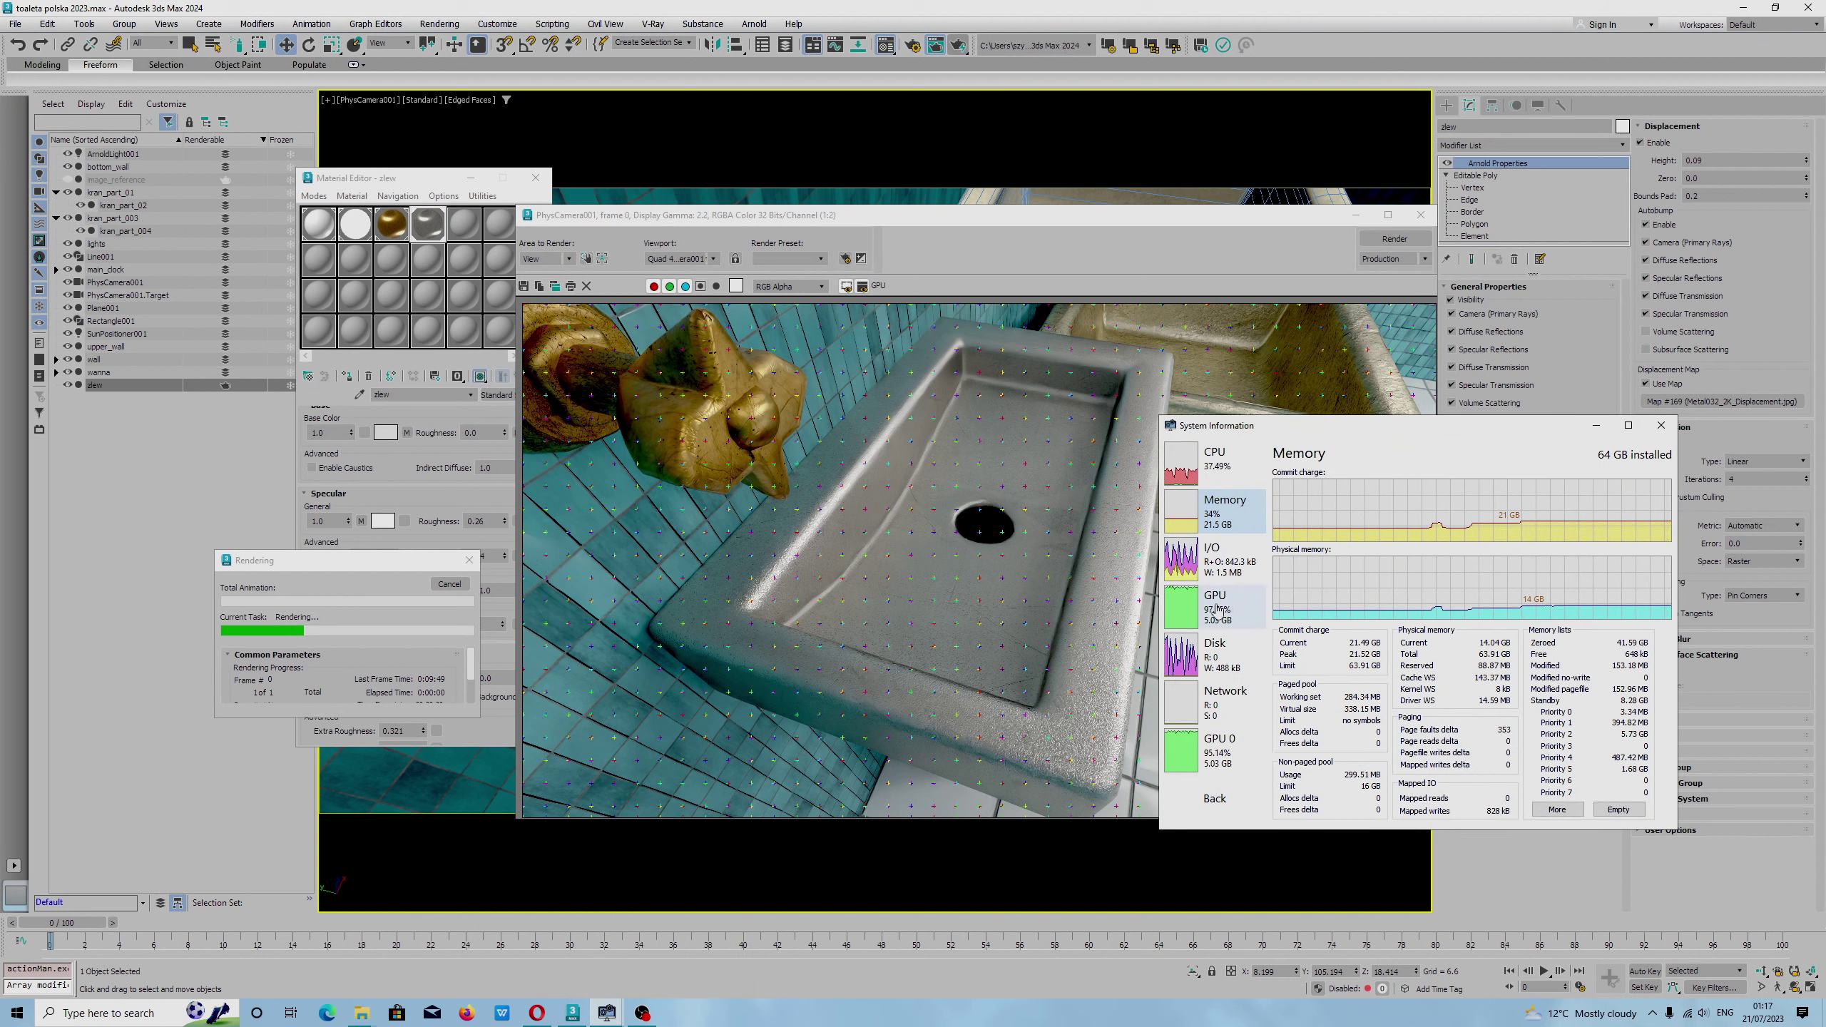
left_click(1597, 430)
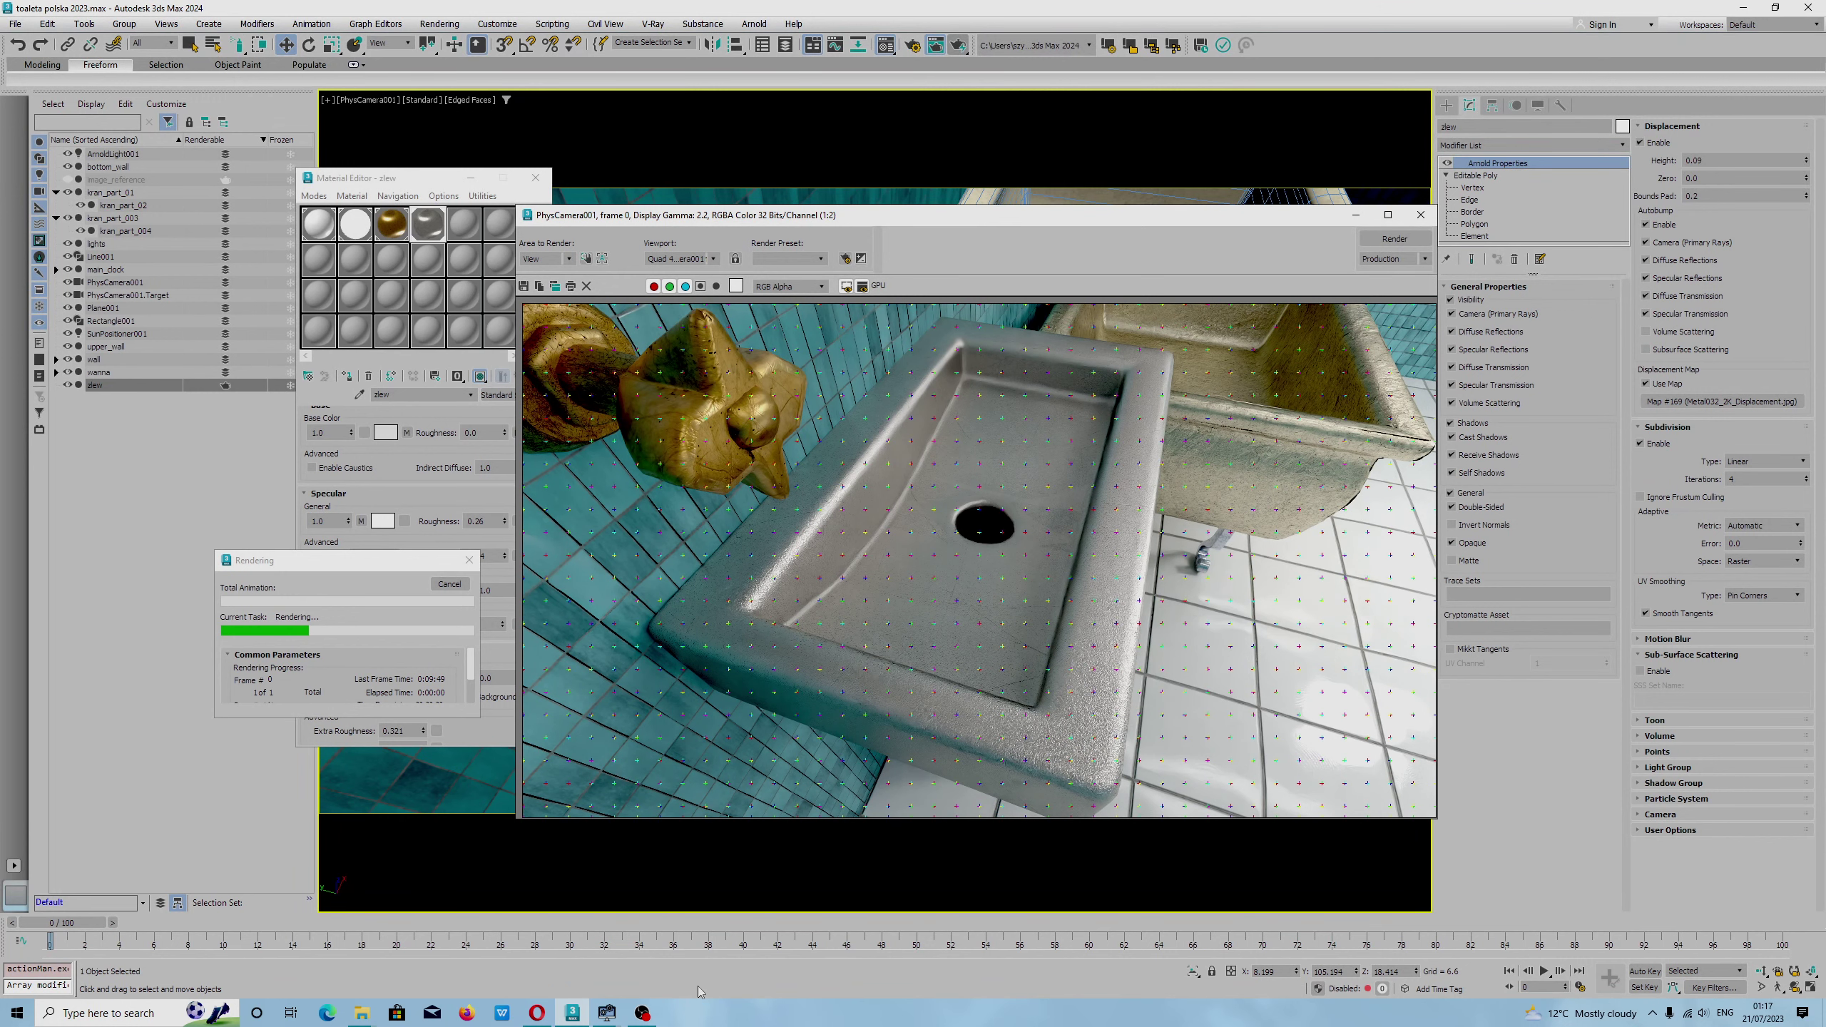
left_click(642, 1013)
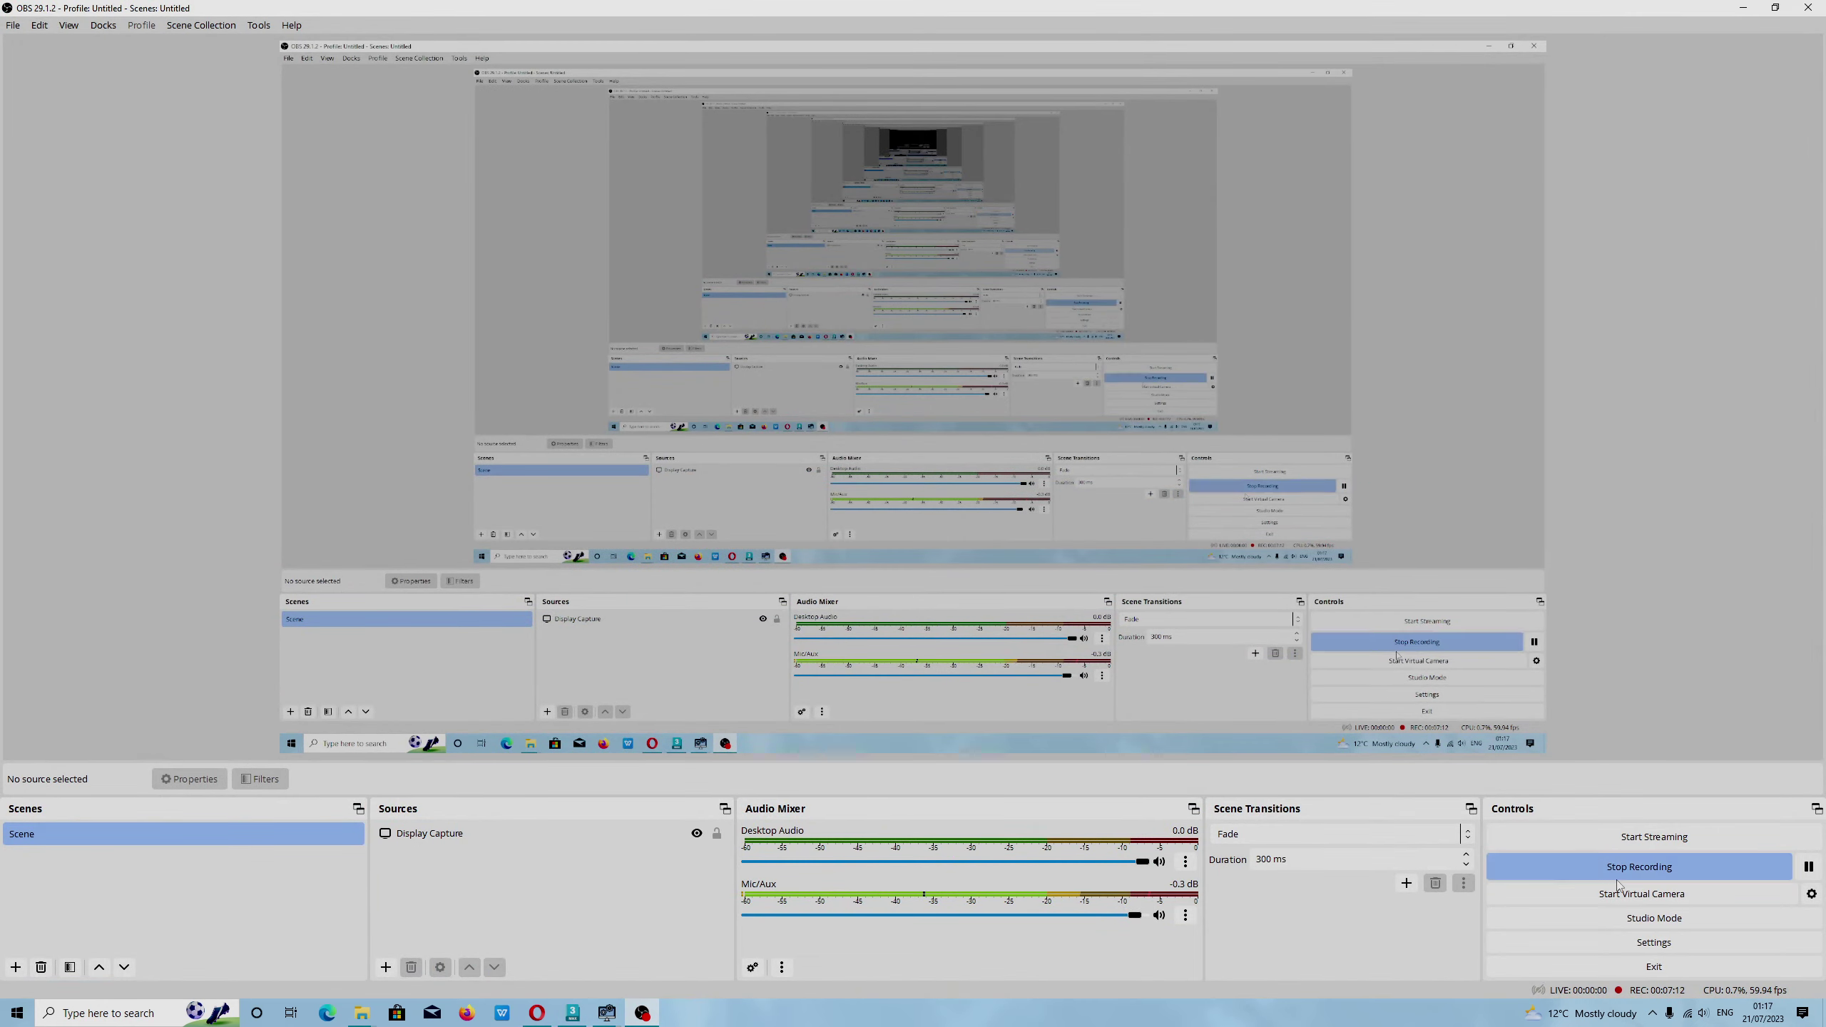